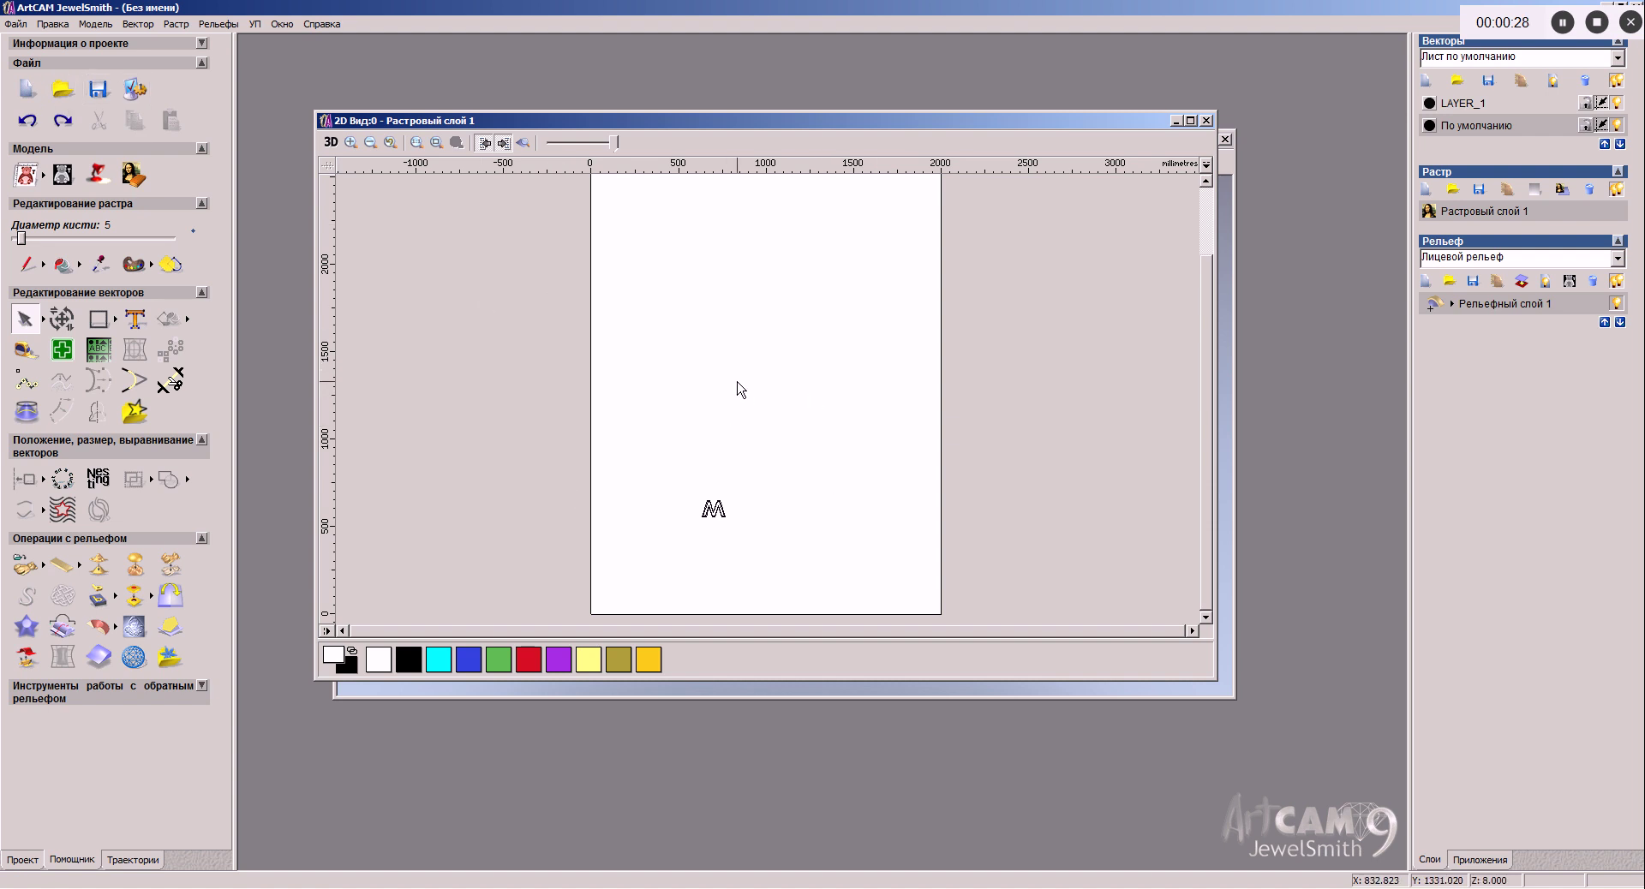
Step: Select the outer contour of the letter M and start a profile machining toolpath for it
scroll(742, 390, down, 1)
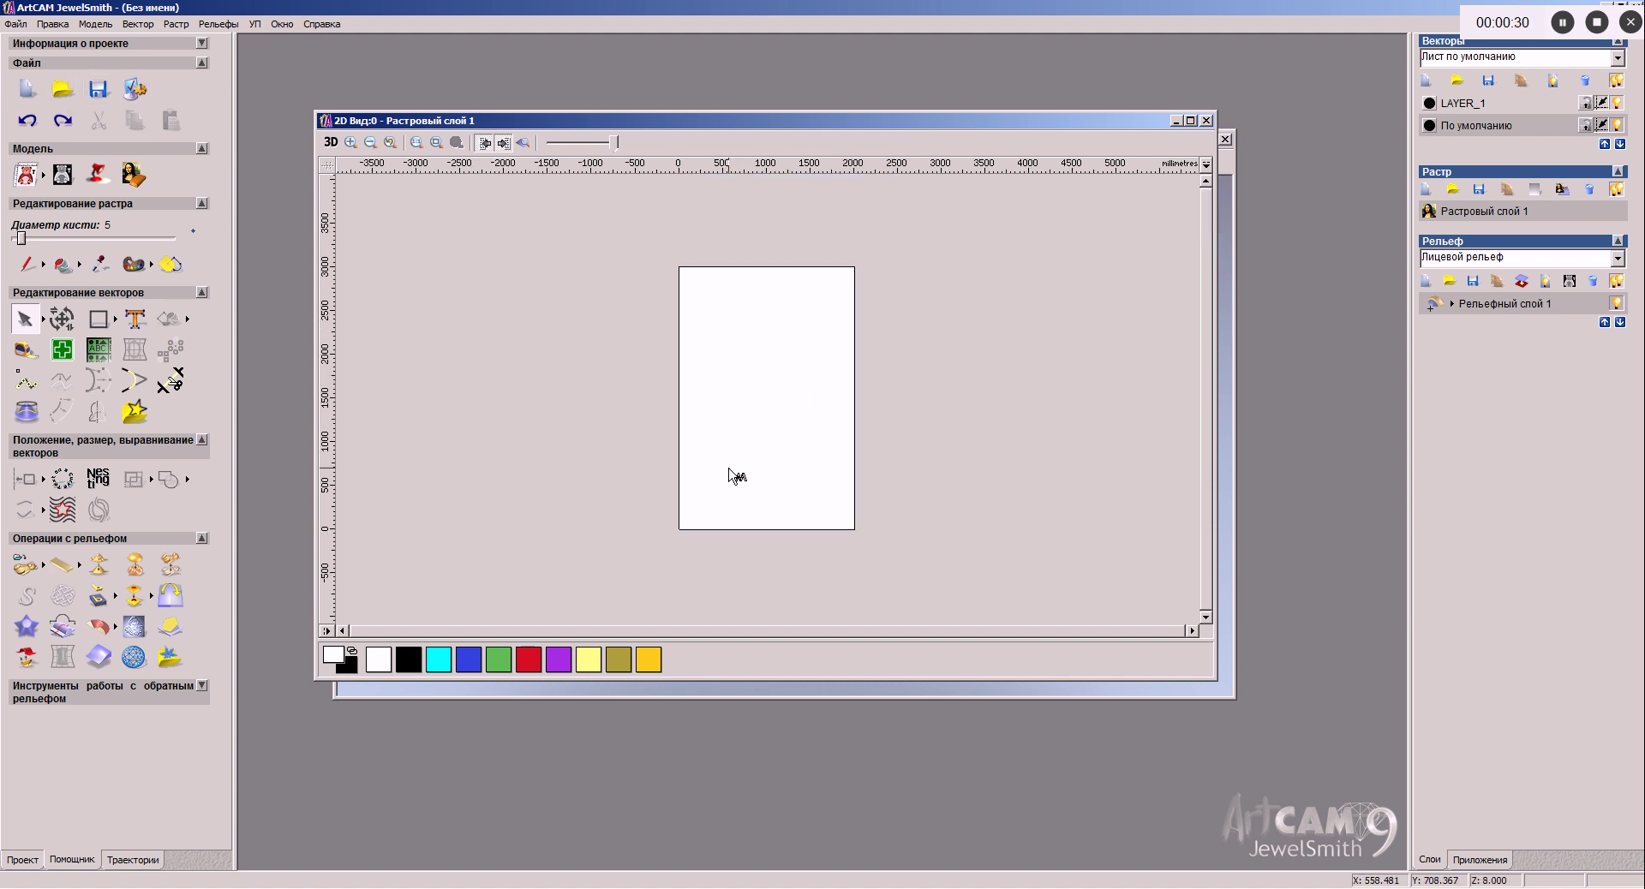
scroll(758, 497, up, 1)
scroll(720, 512, up, 2)
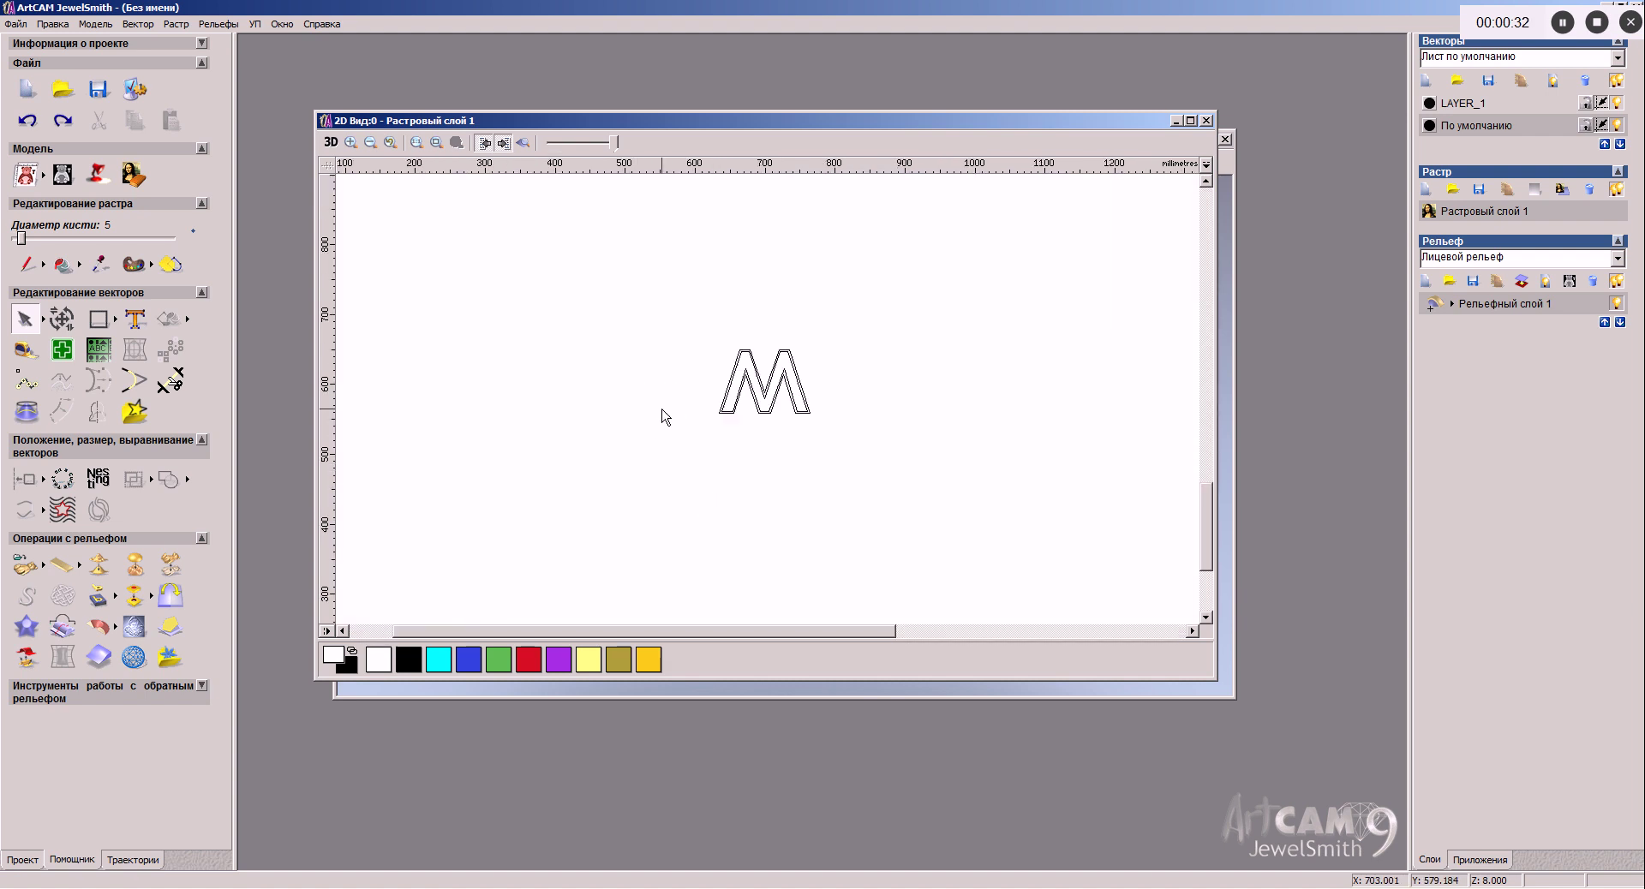
scroll(718, 405, up, 1)
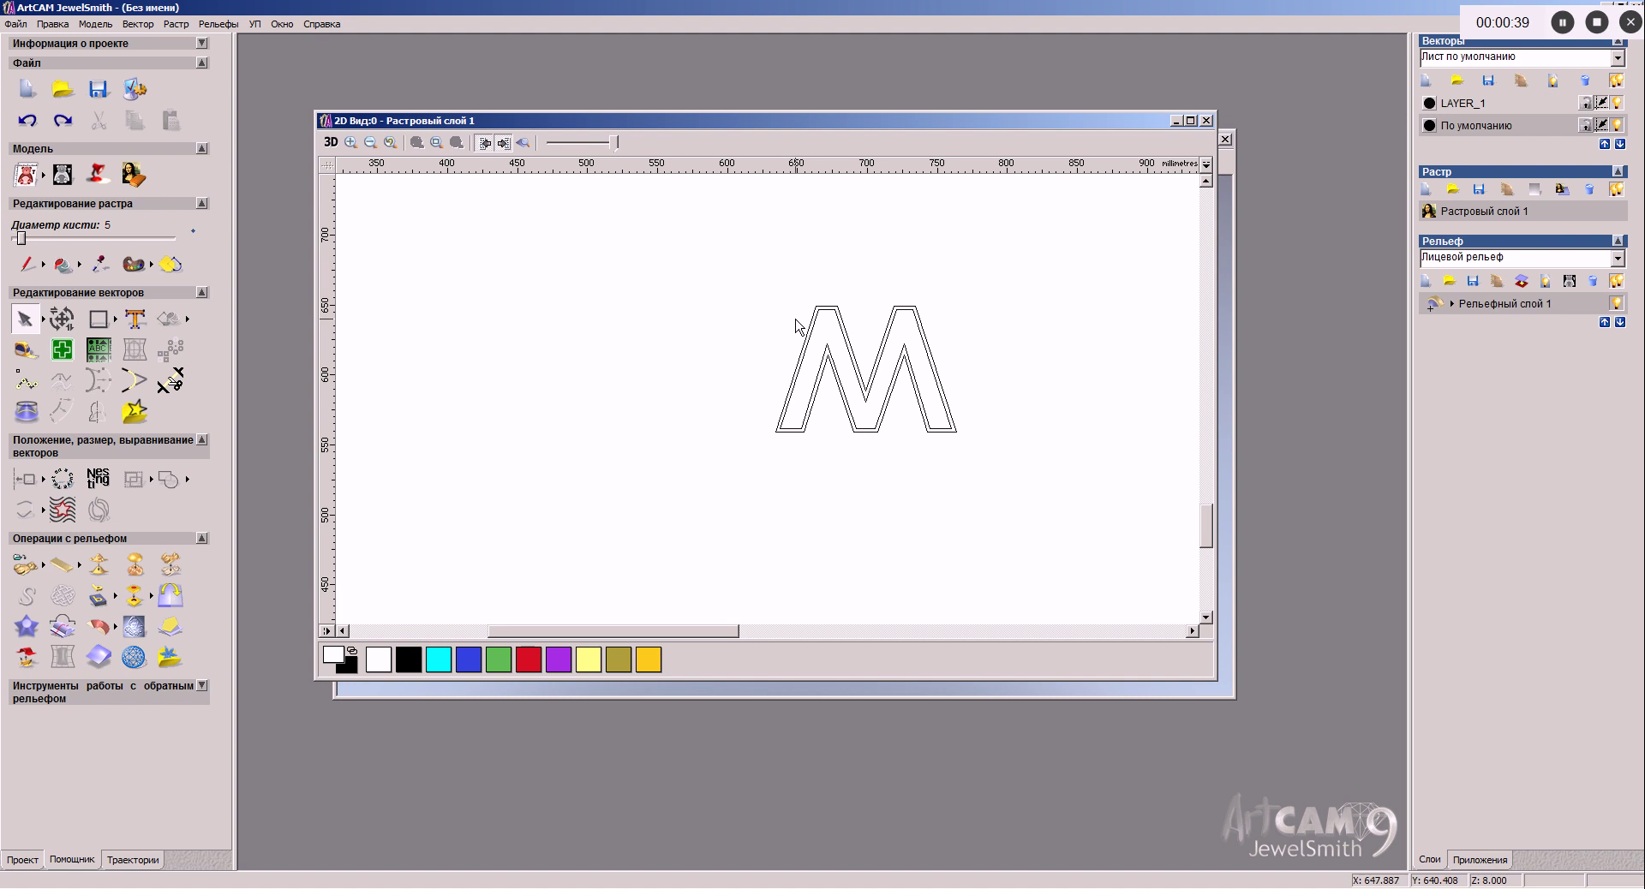
click(145, 860)
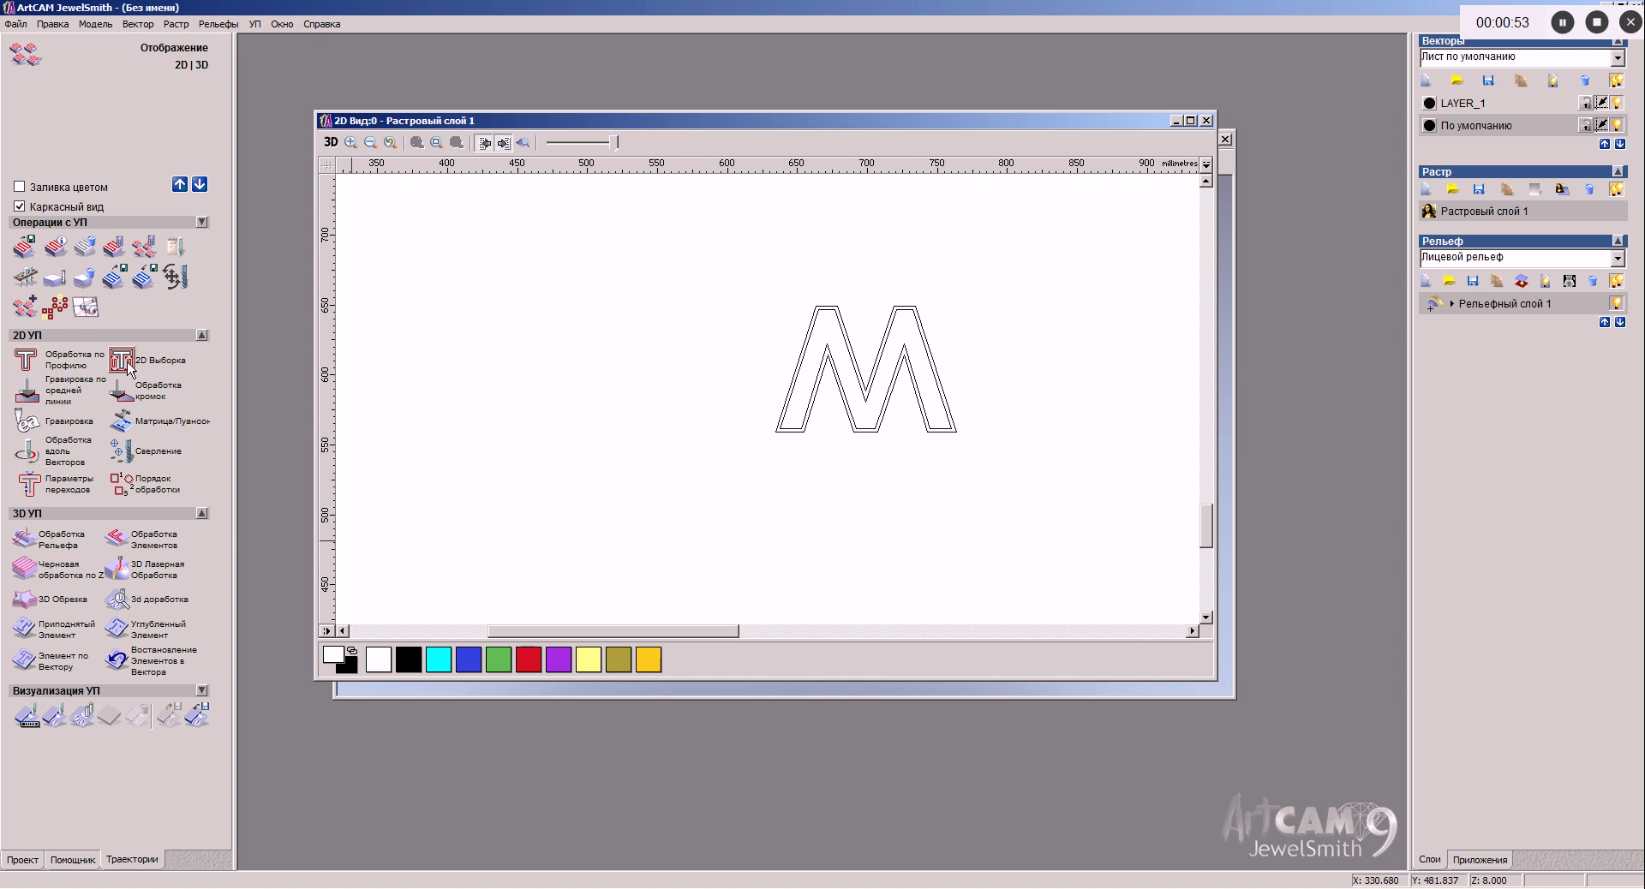
click(864, 430)
scroll(867, 551, up, 2)
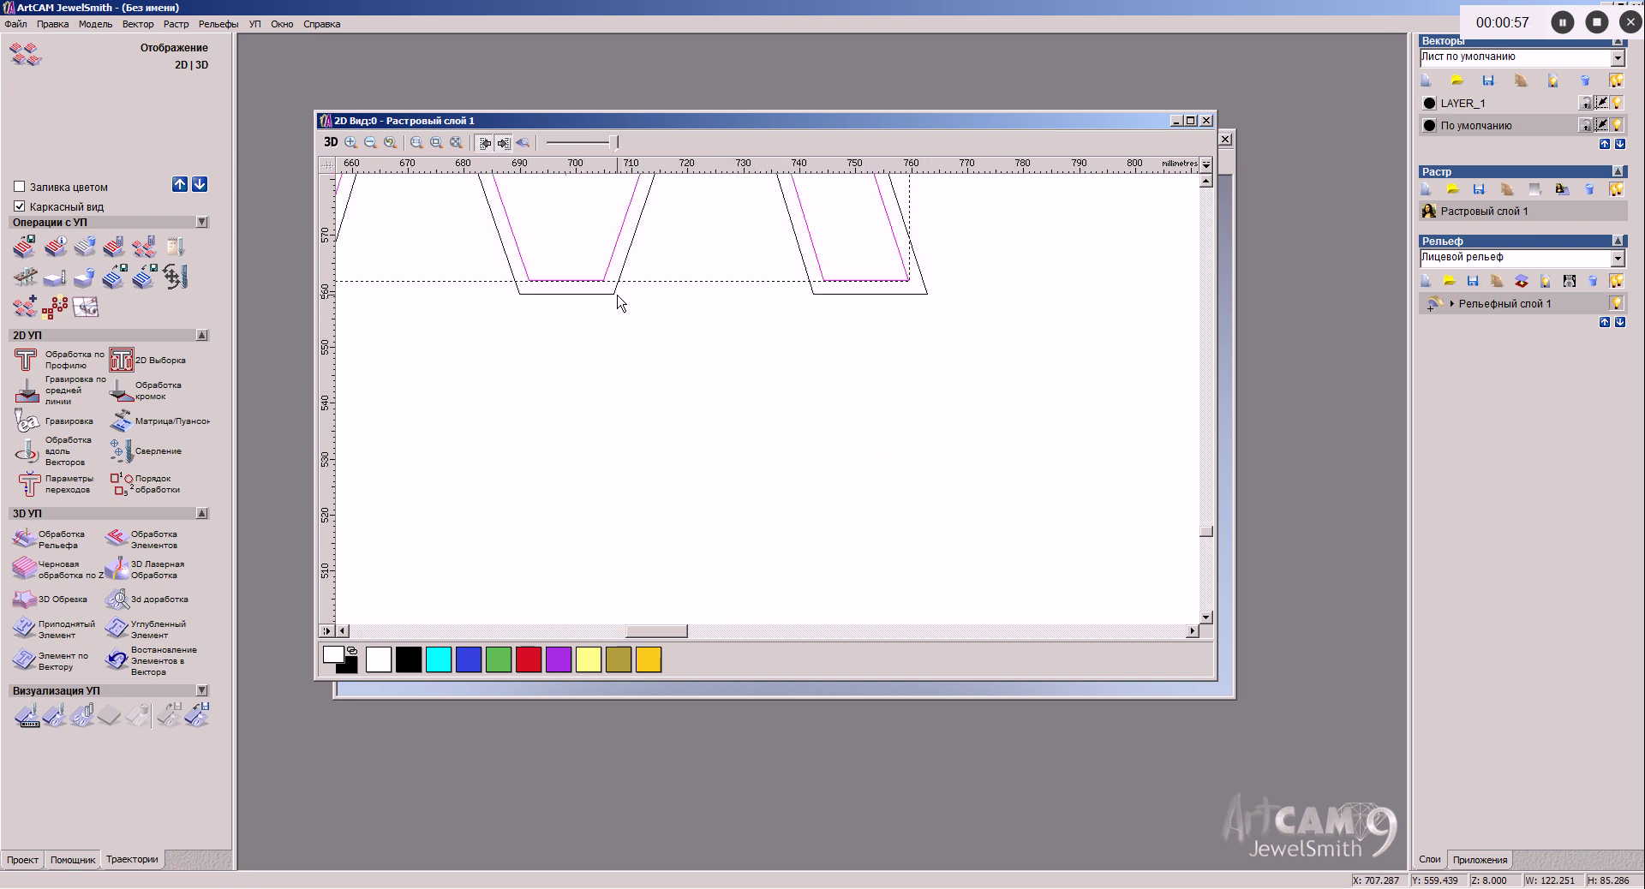
scroll(610, 304, down, 2)
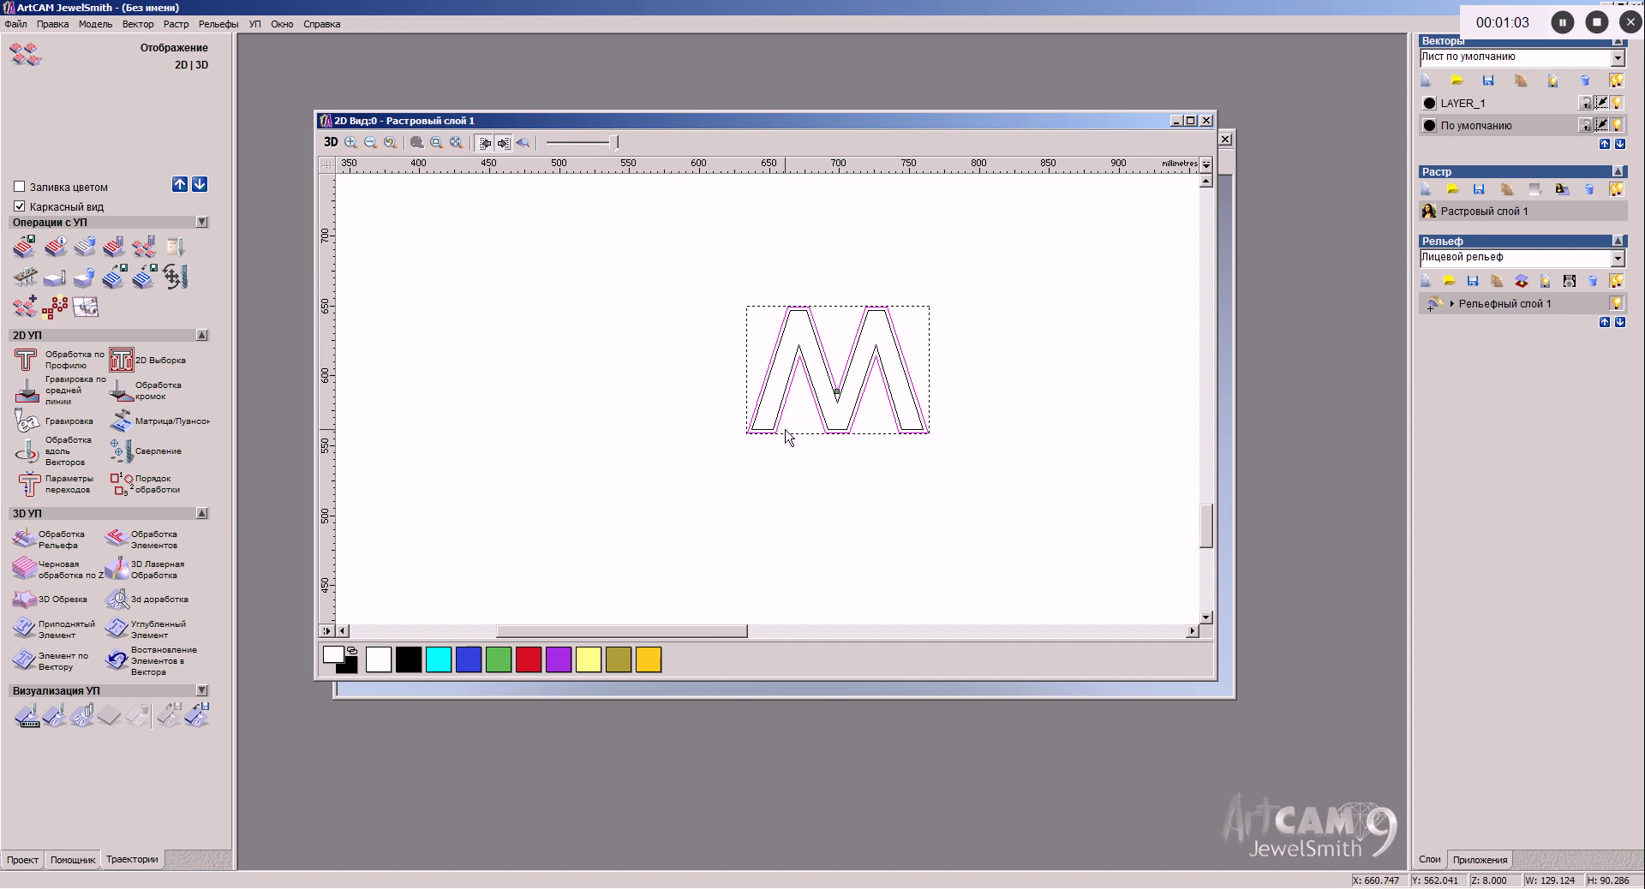
scroll(823, 407, up, 2)
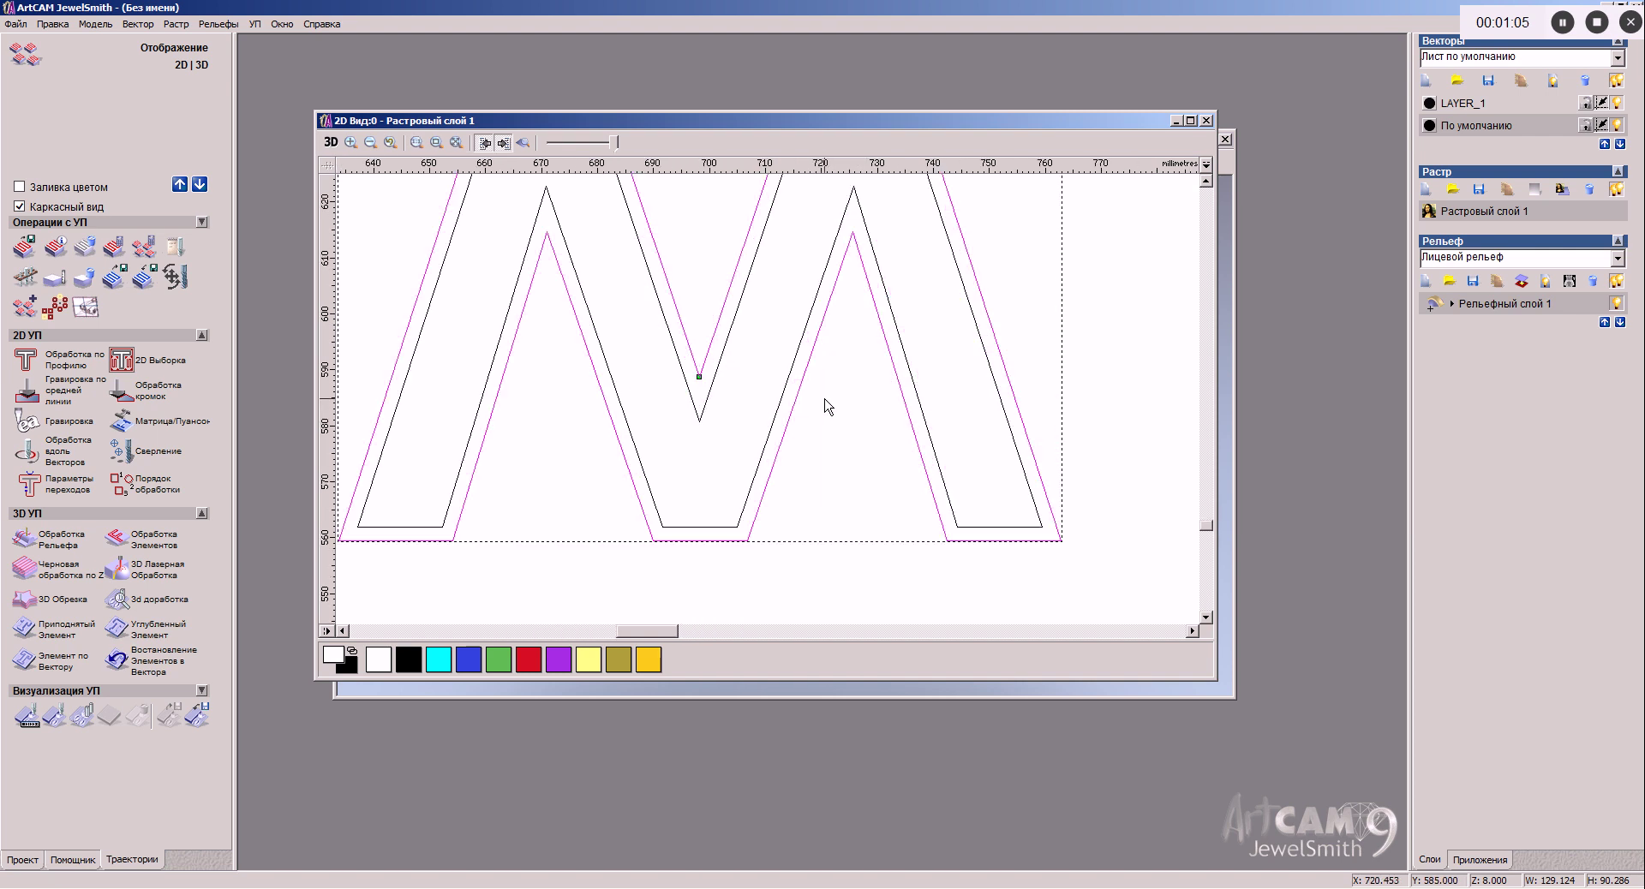
scroll(819, 396, down, 1)
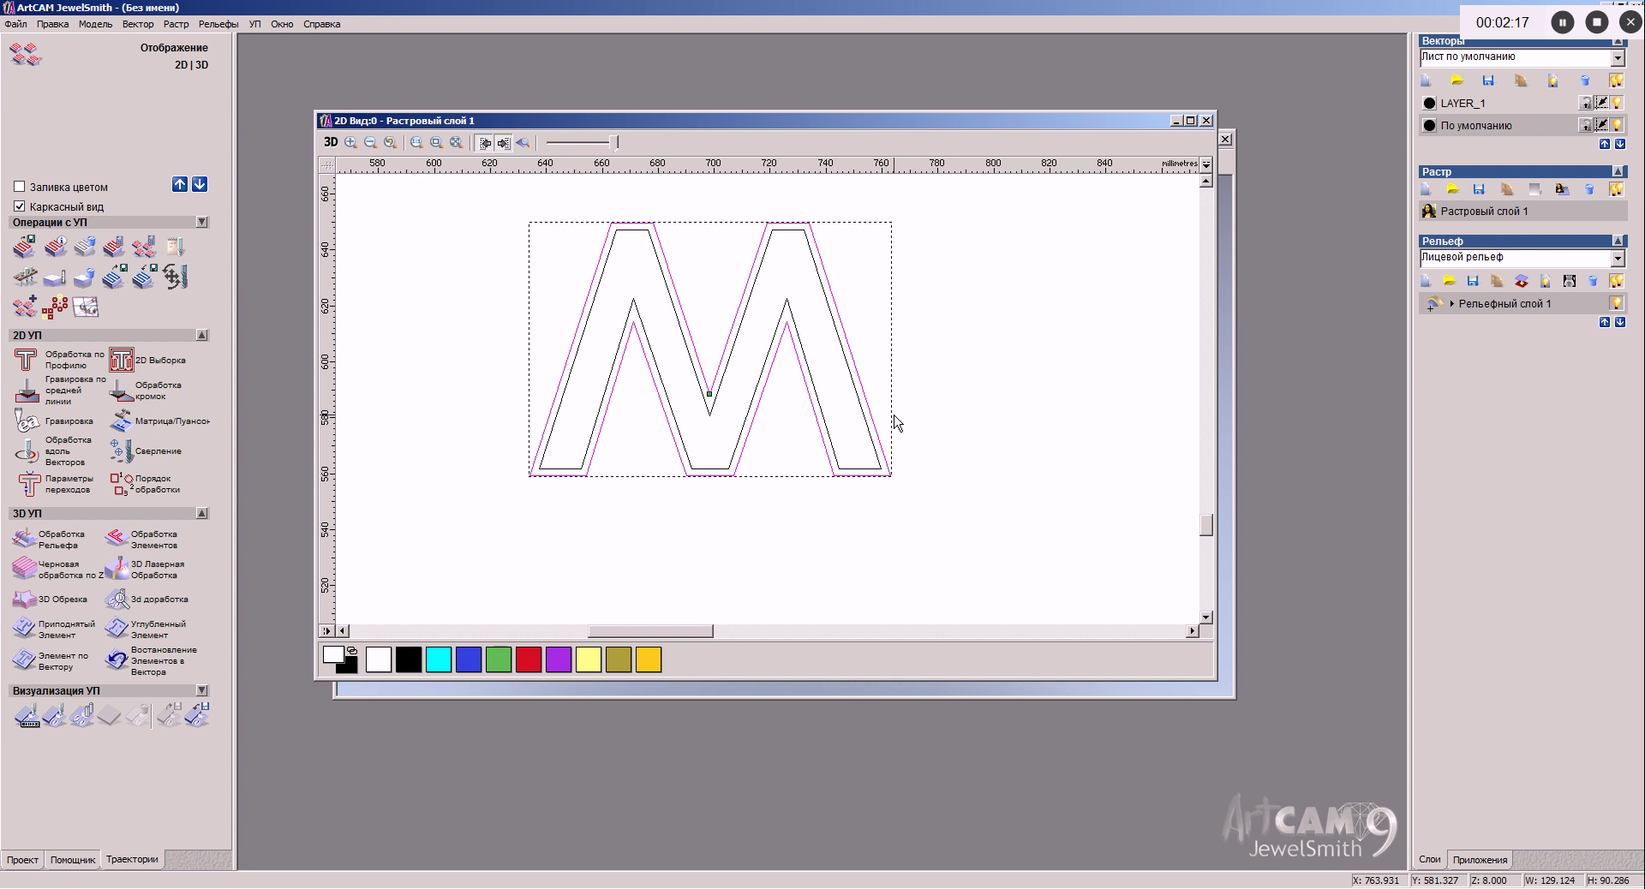
click(17, 364)
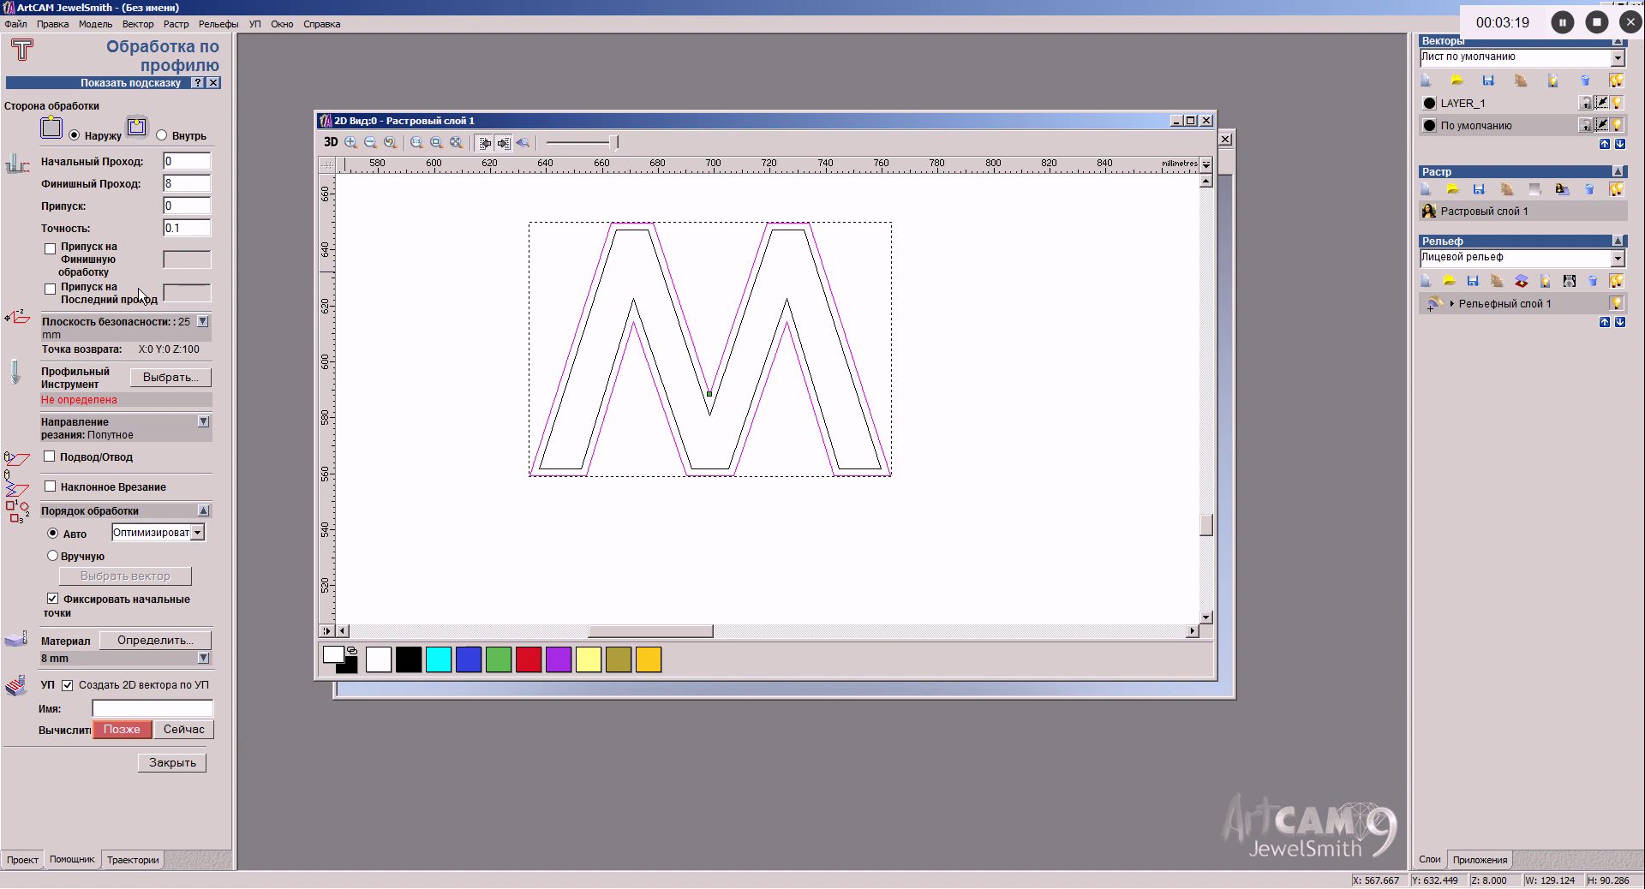
Step: Expand the profile toolpath's safety plane settings and assign the 4 mm end mill named 4 as the profile tool
click(203, 321)
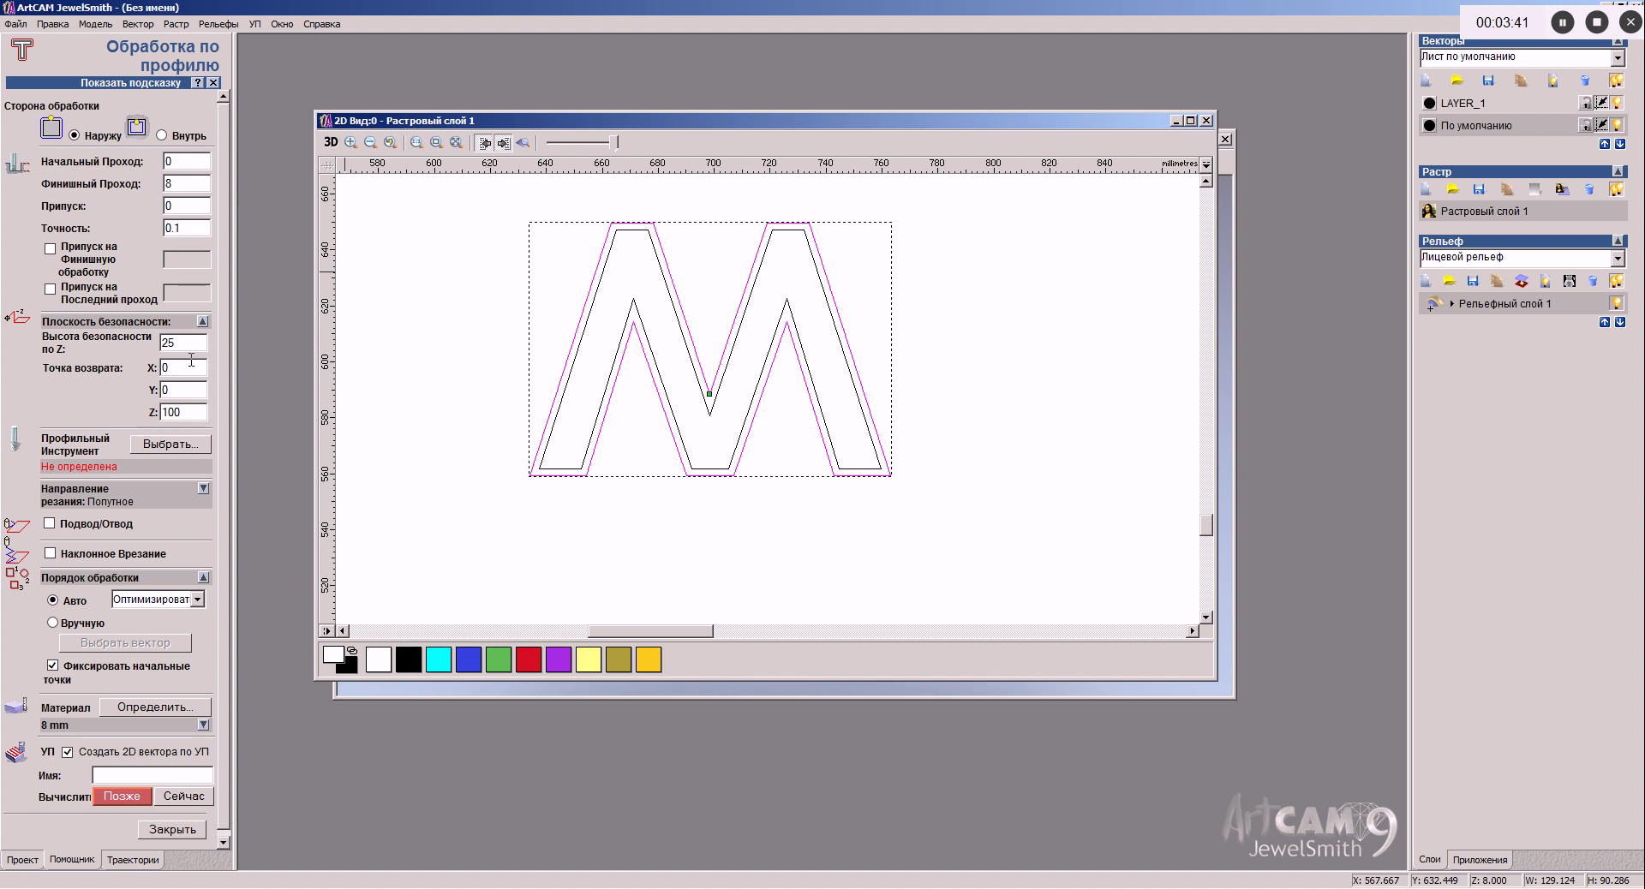
click(163, 445)
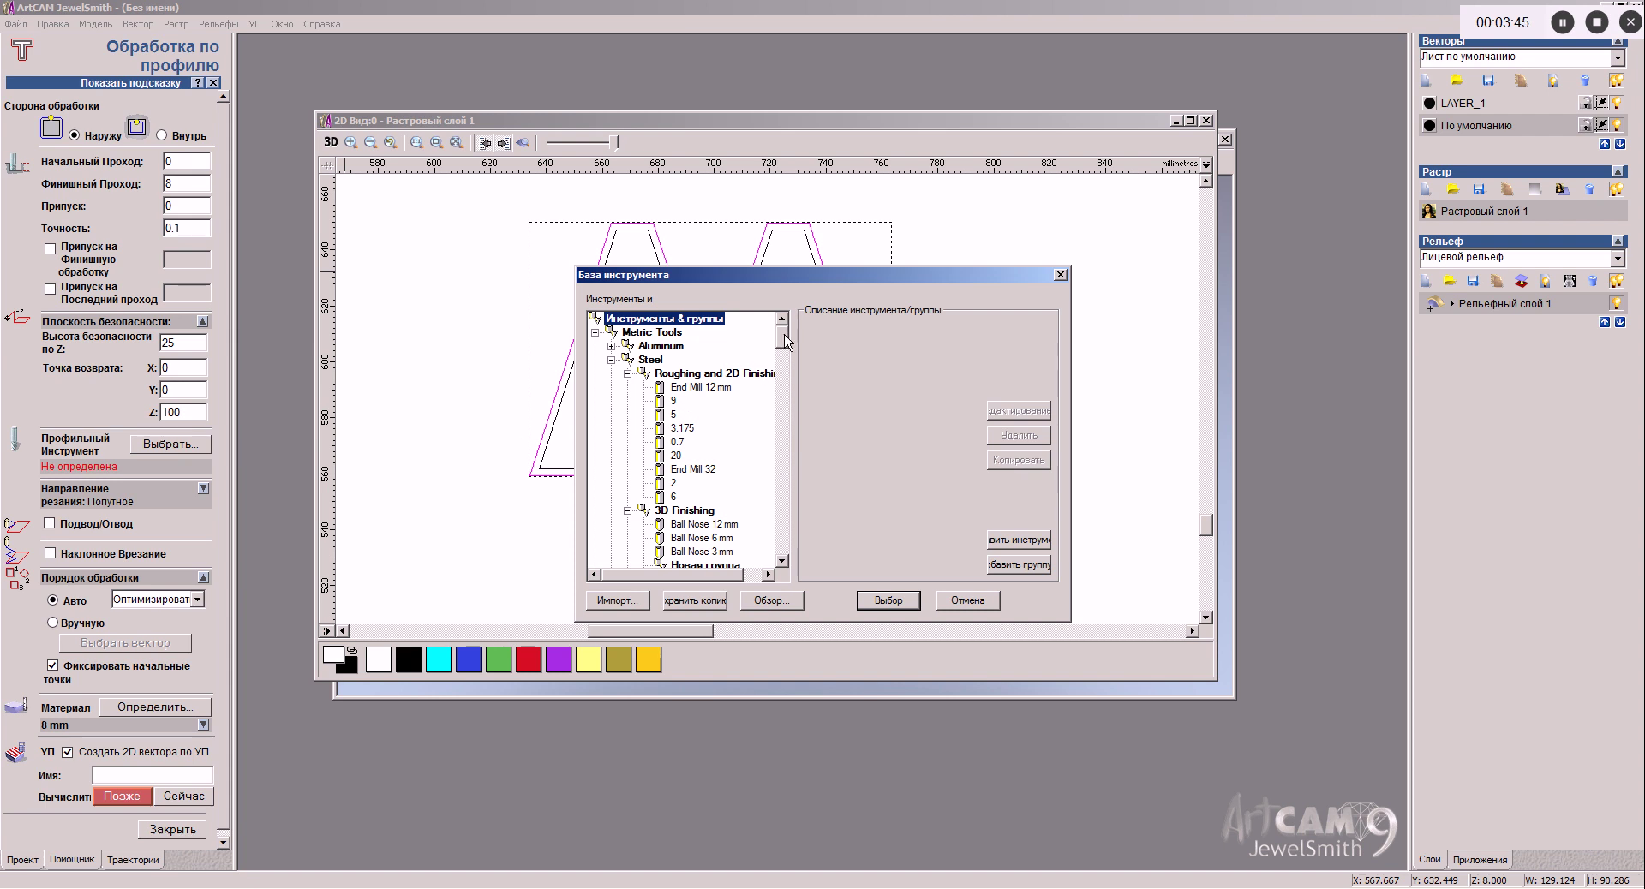
drag(786, 341, 785, 586)
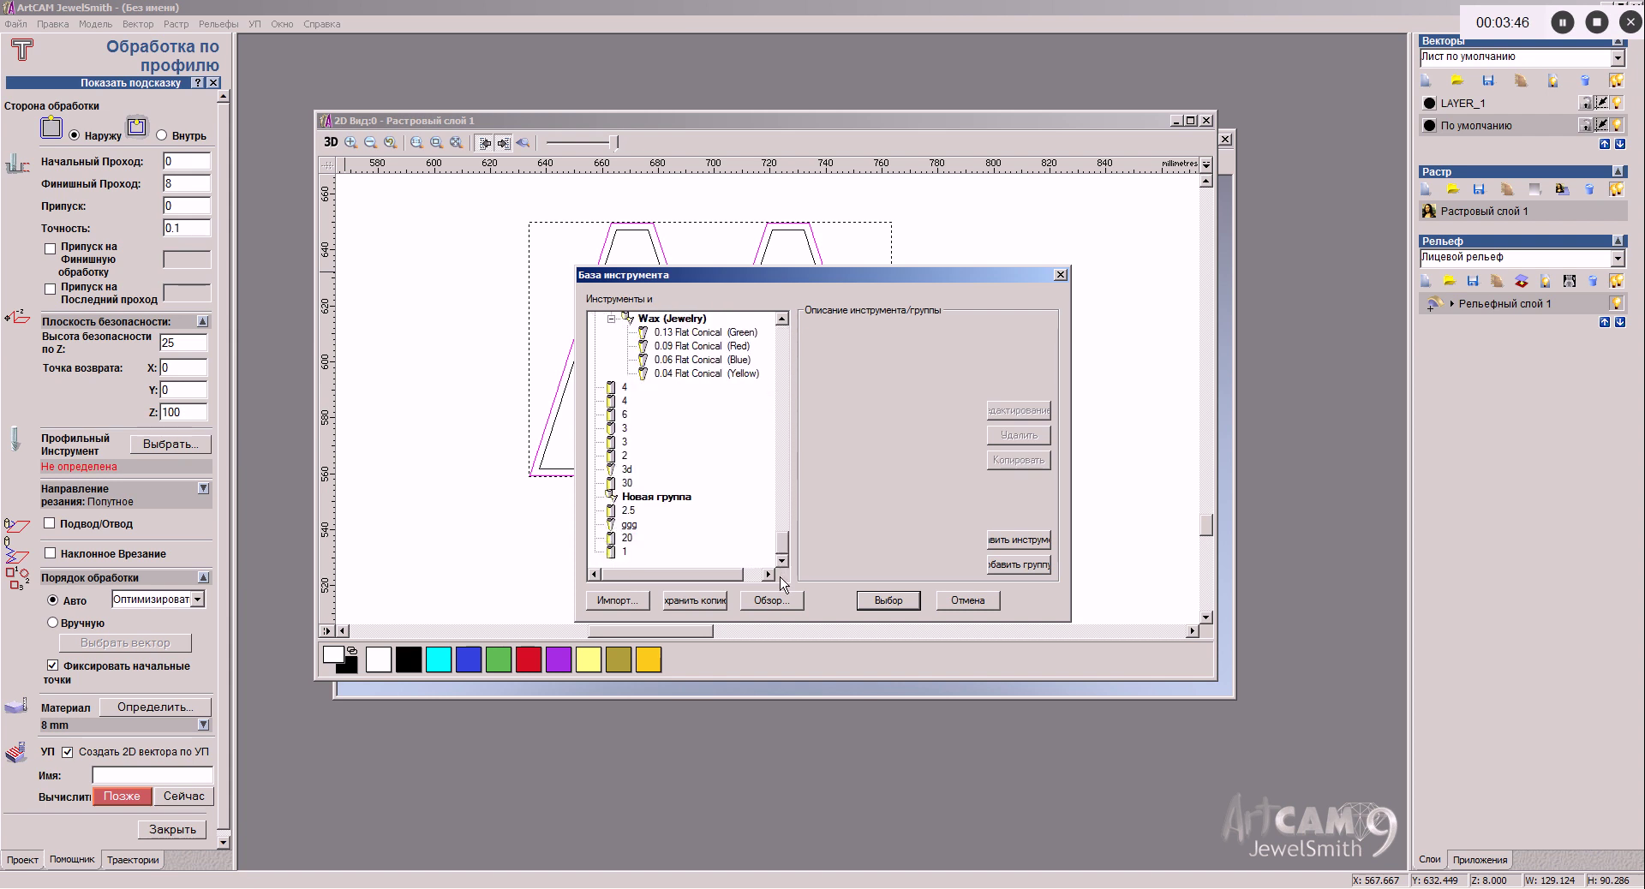
click(625, 390)
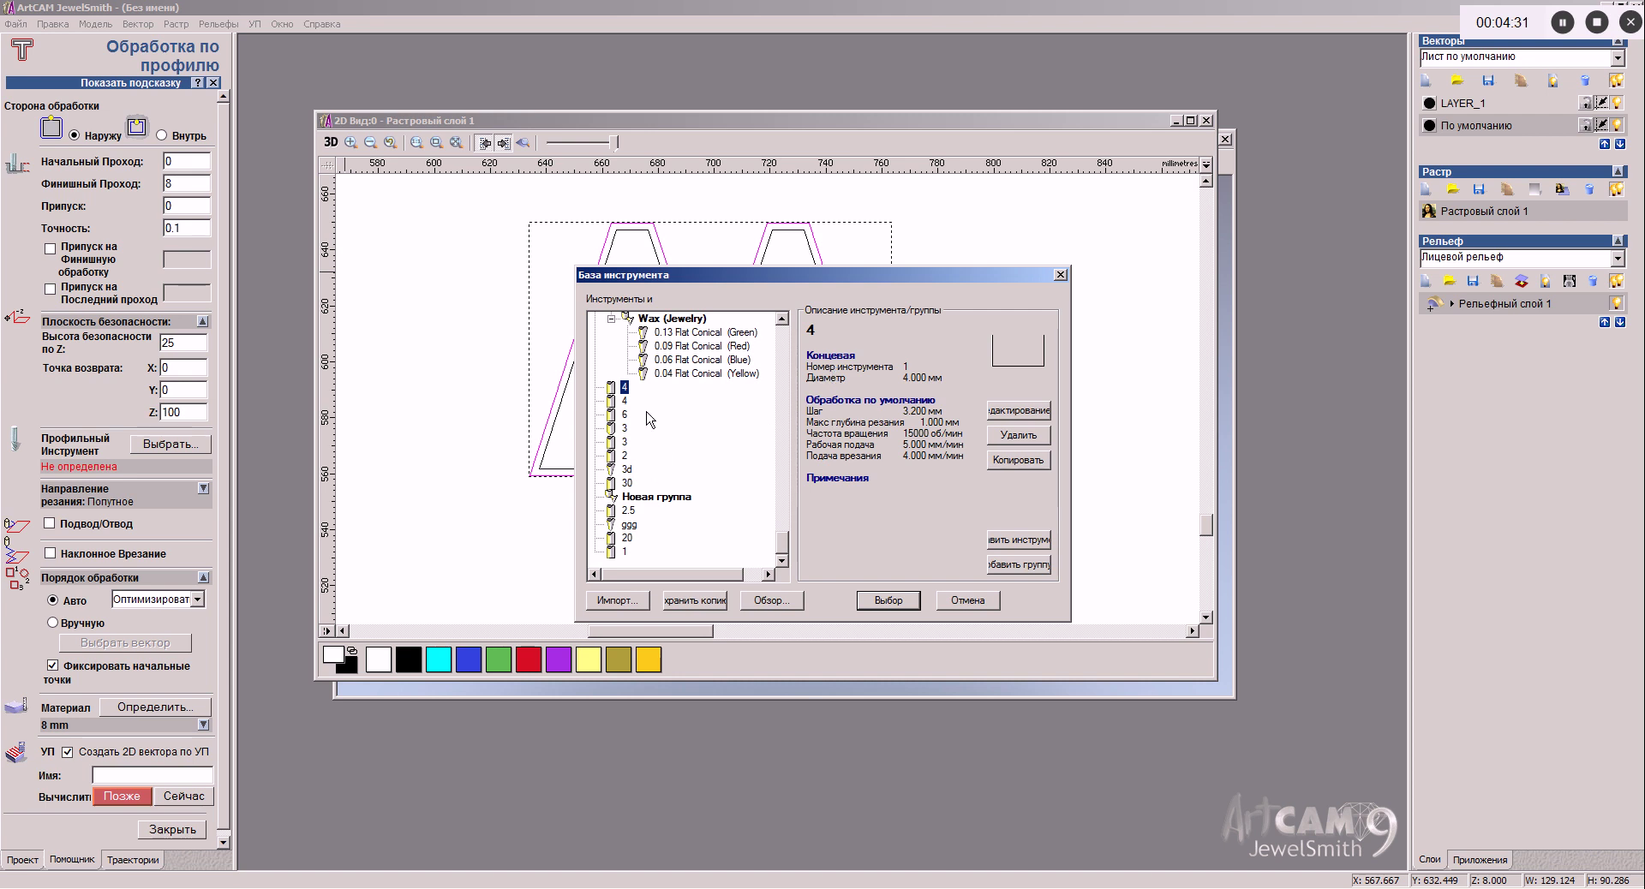
click(884, 598)
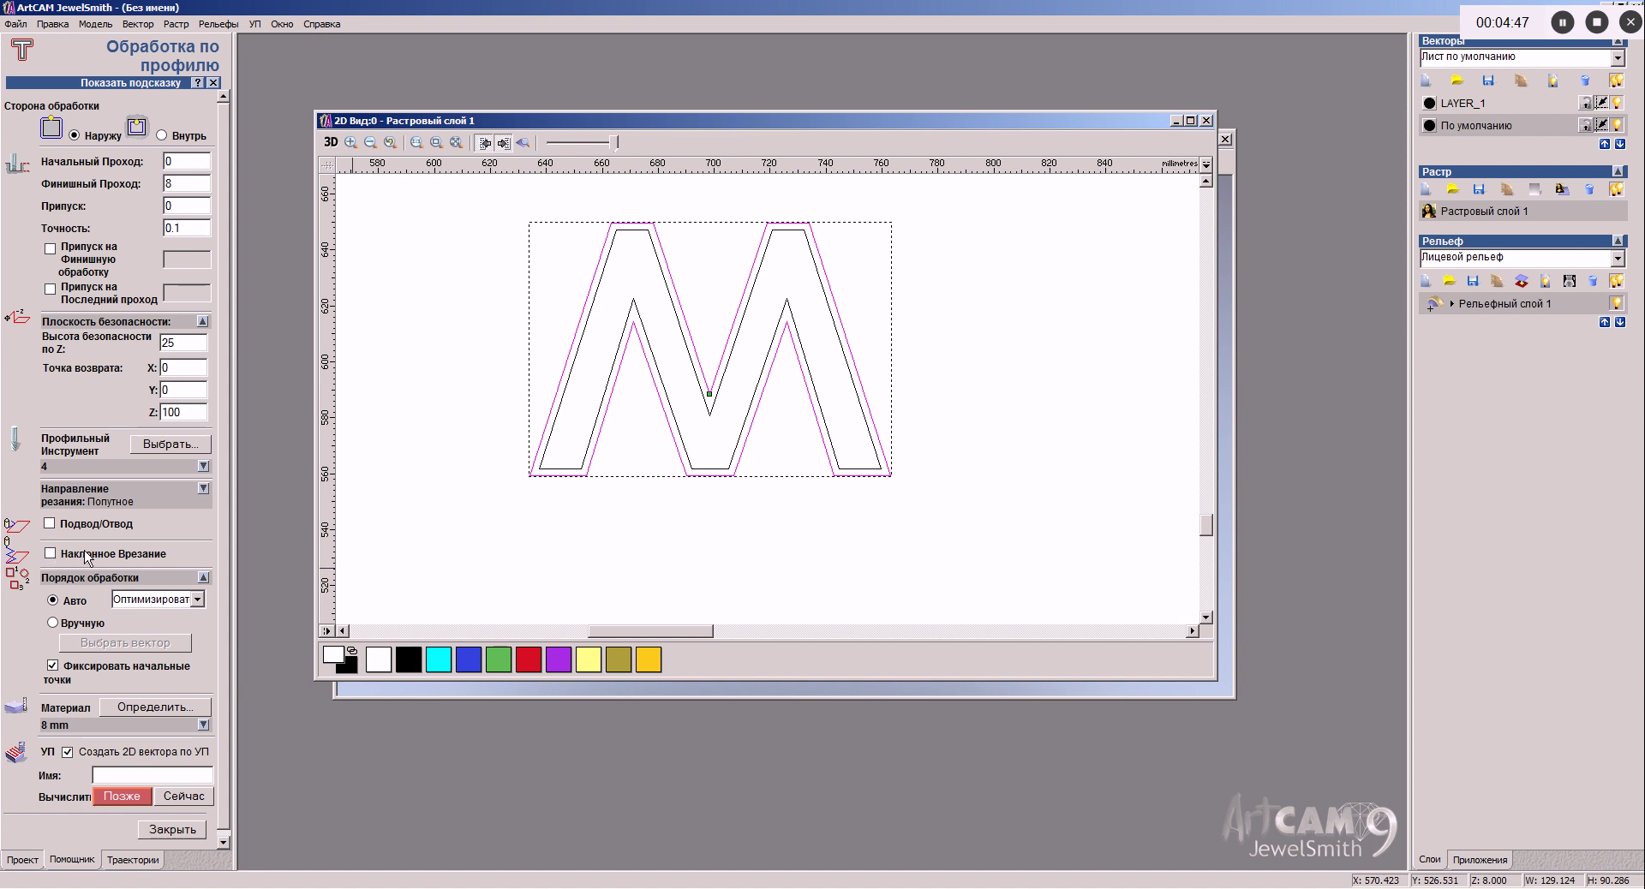
Step: Enable ramped plunging for the profile toolpath and accept the material setup with an 8 mm stock height
click(50, 555)
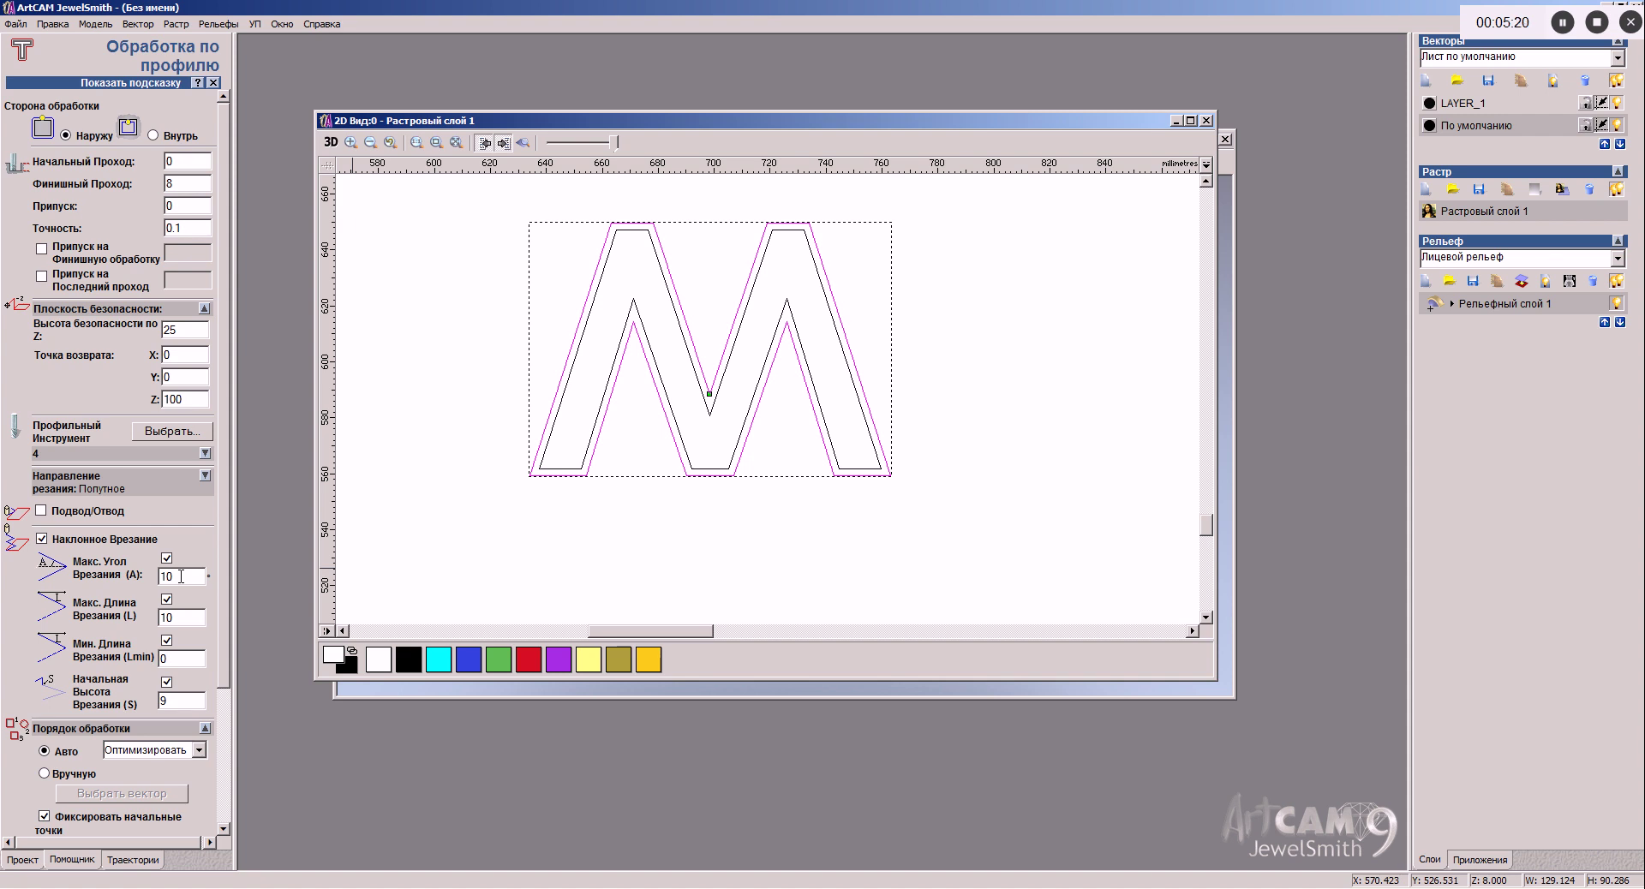
scroll(181, 576, down, 3)
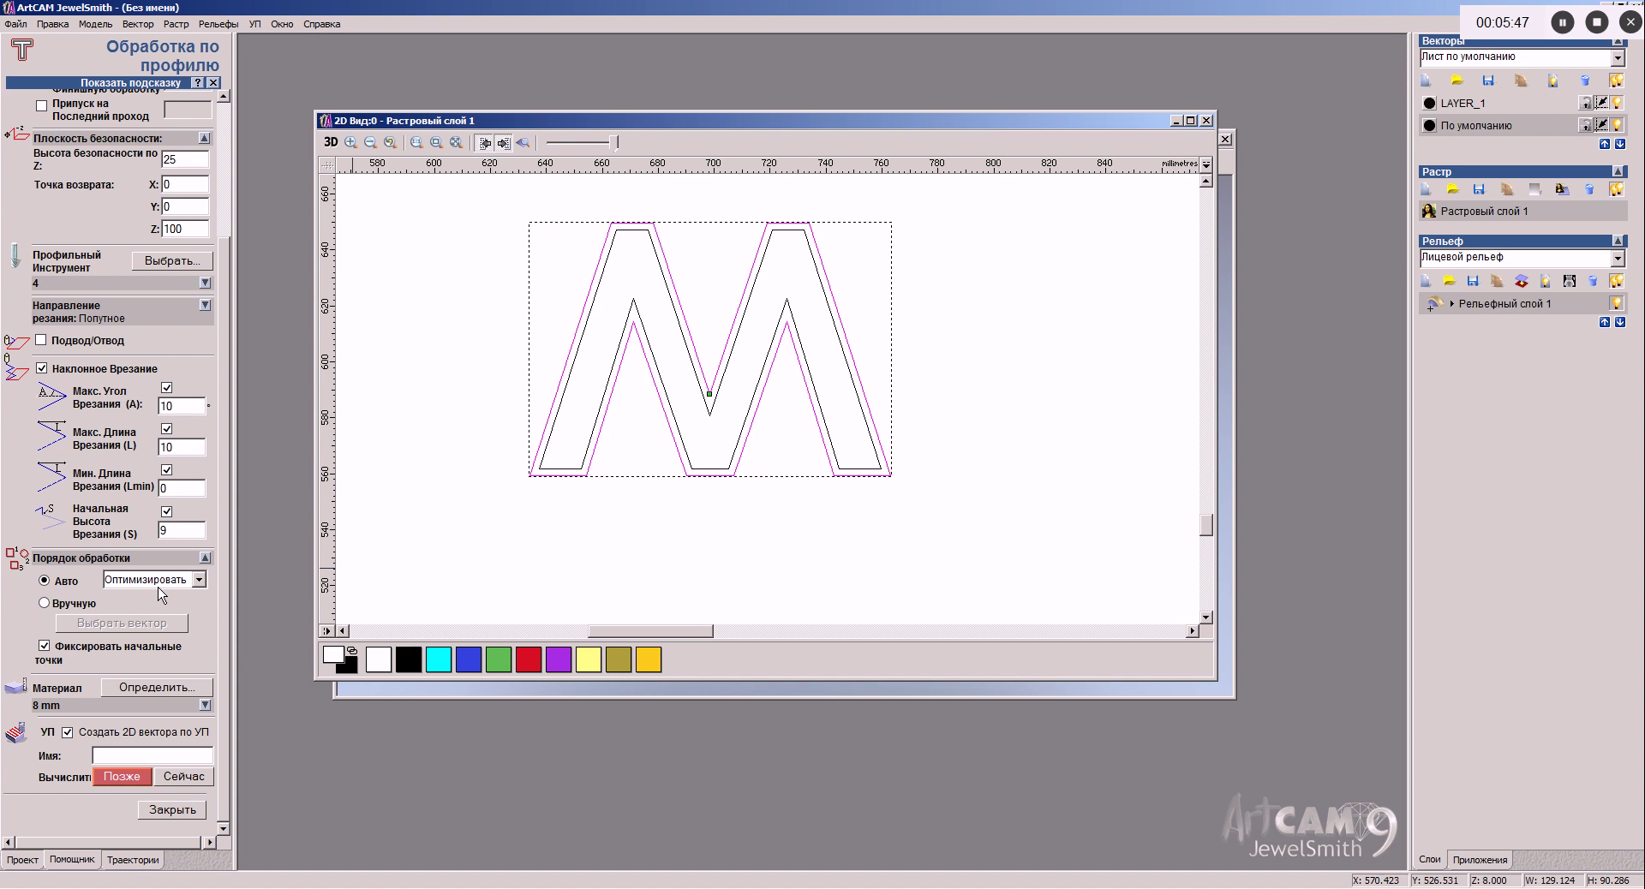
click(118, 688)
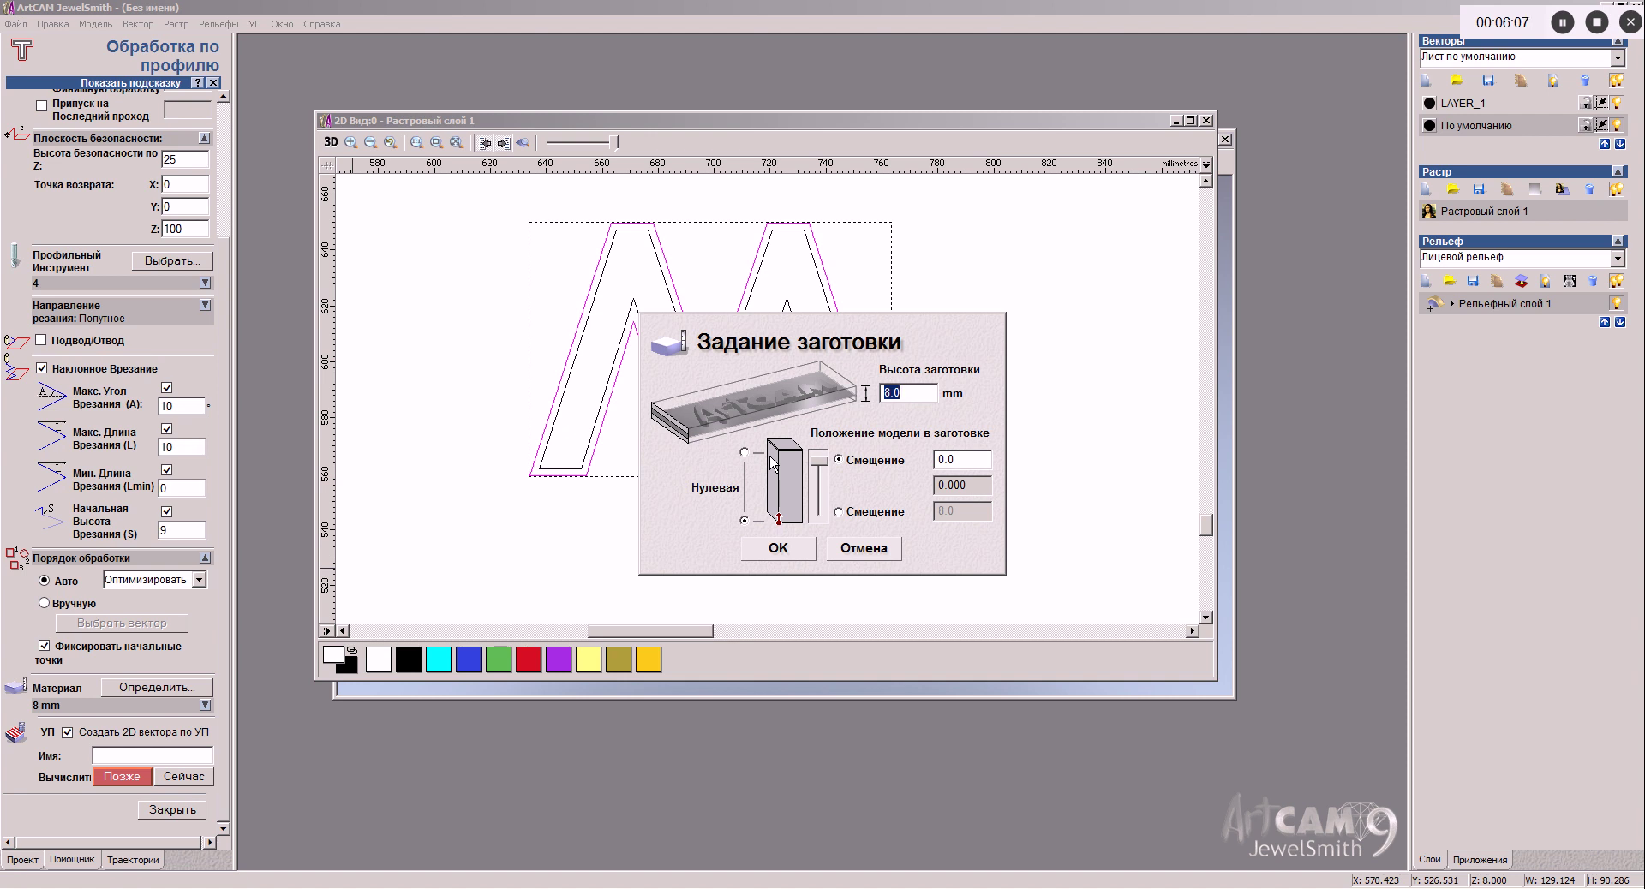
click(777, 549)
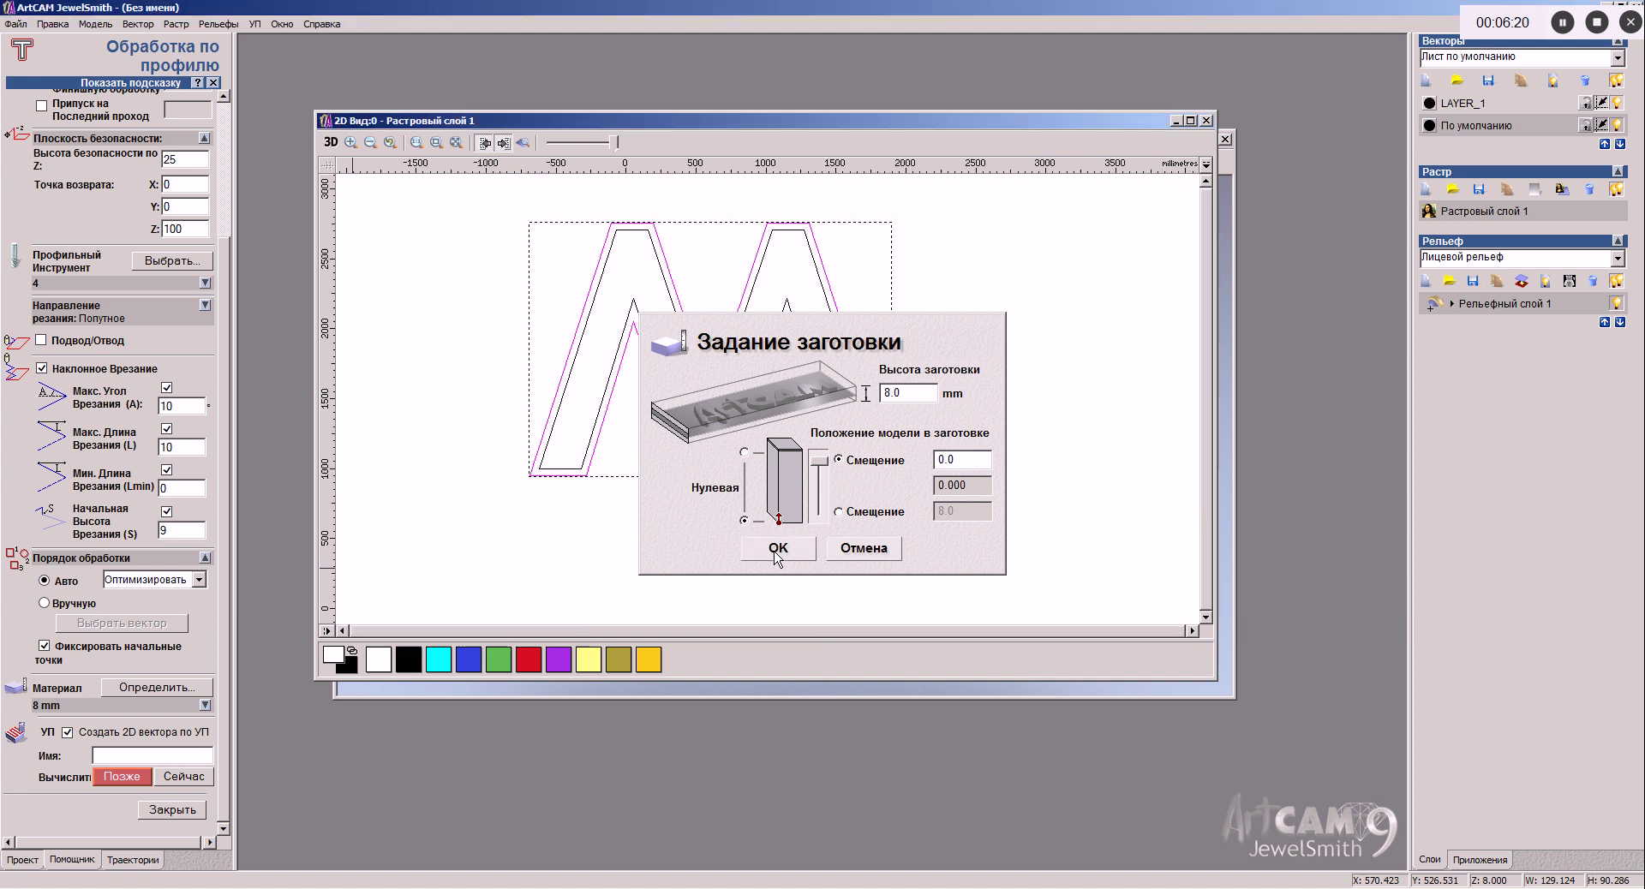
Step: Name the profile toolpath 11111 and calculate it immediately
scroll(665, 320, up, 2)
scroll(738, 404, up, 2)
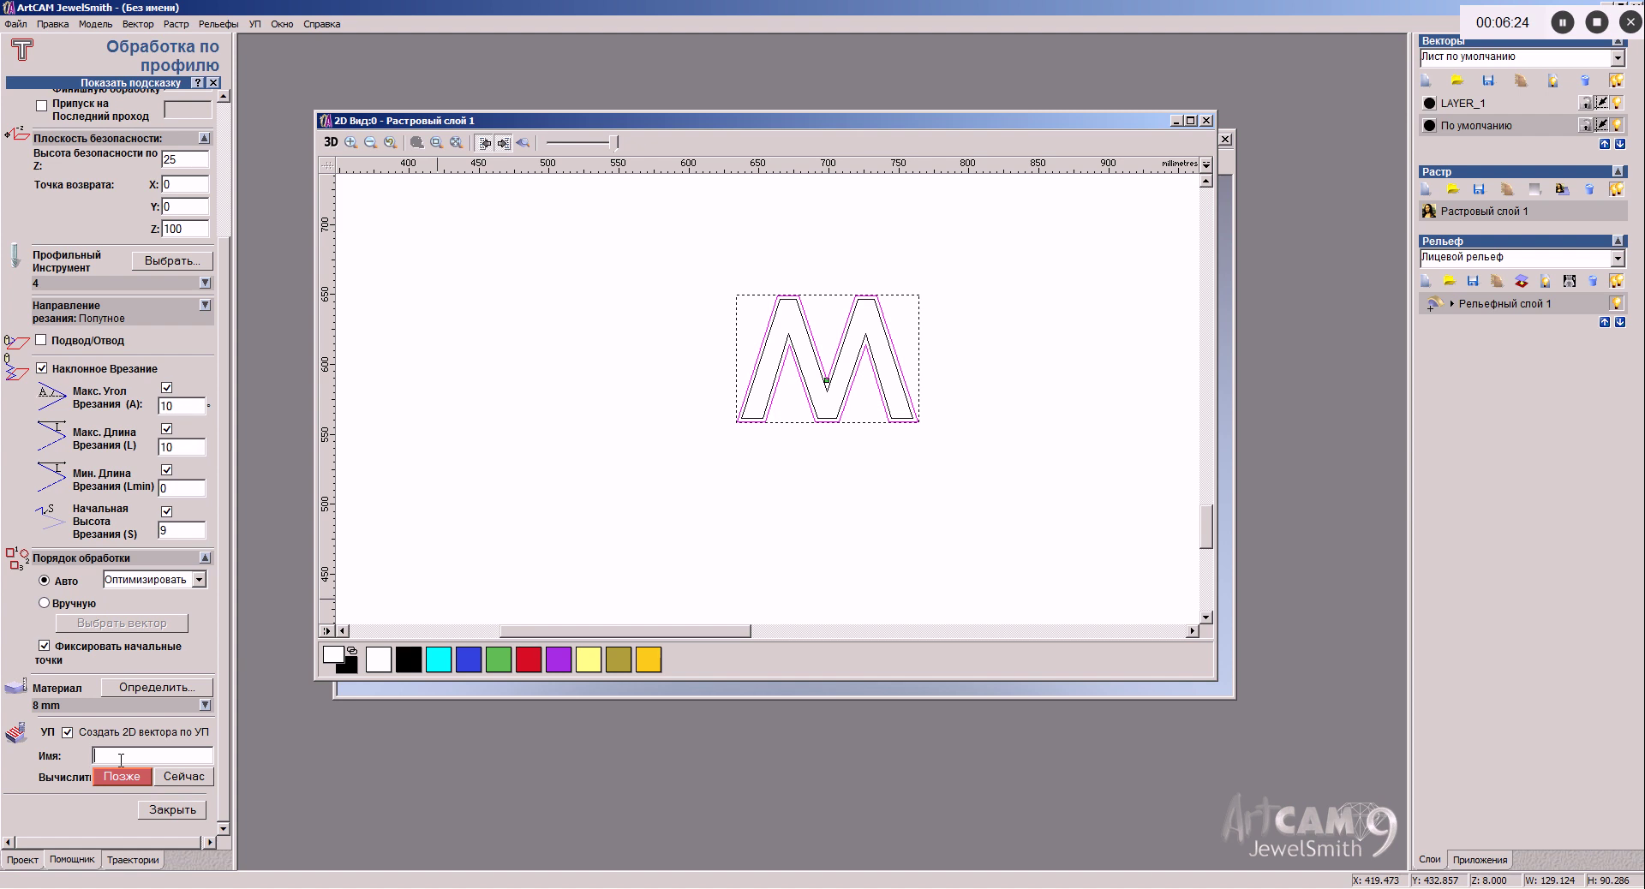
text(11111)
click(183, 777)
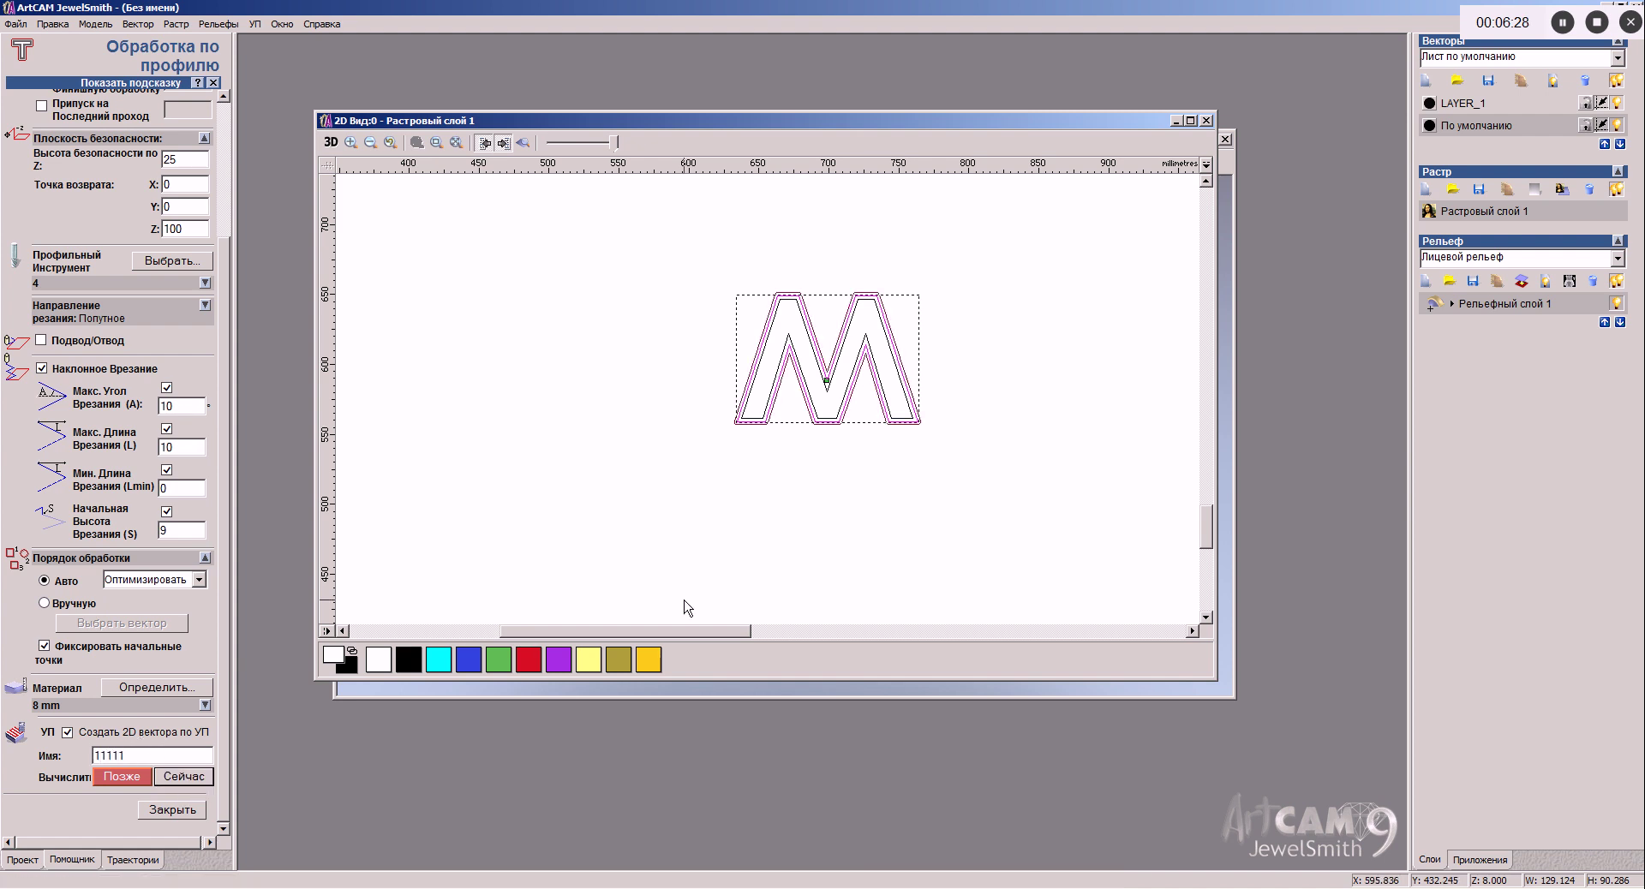
Step: Examine how the calculated toolpath runs relative to the outer contour of the letter M
click(754, 459)
scroll(753, 413, up, 4)
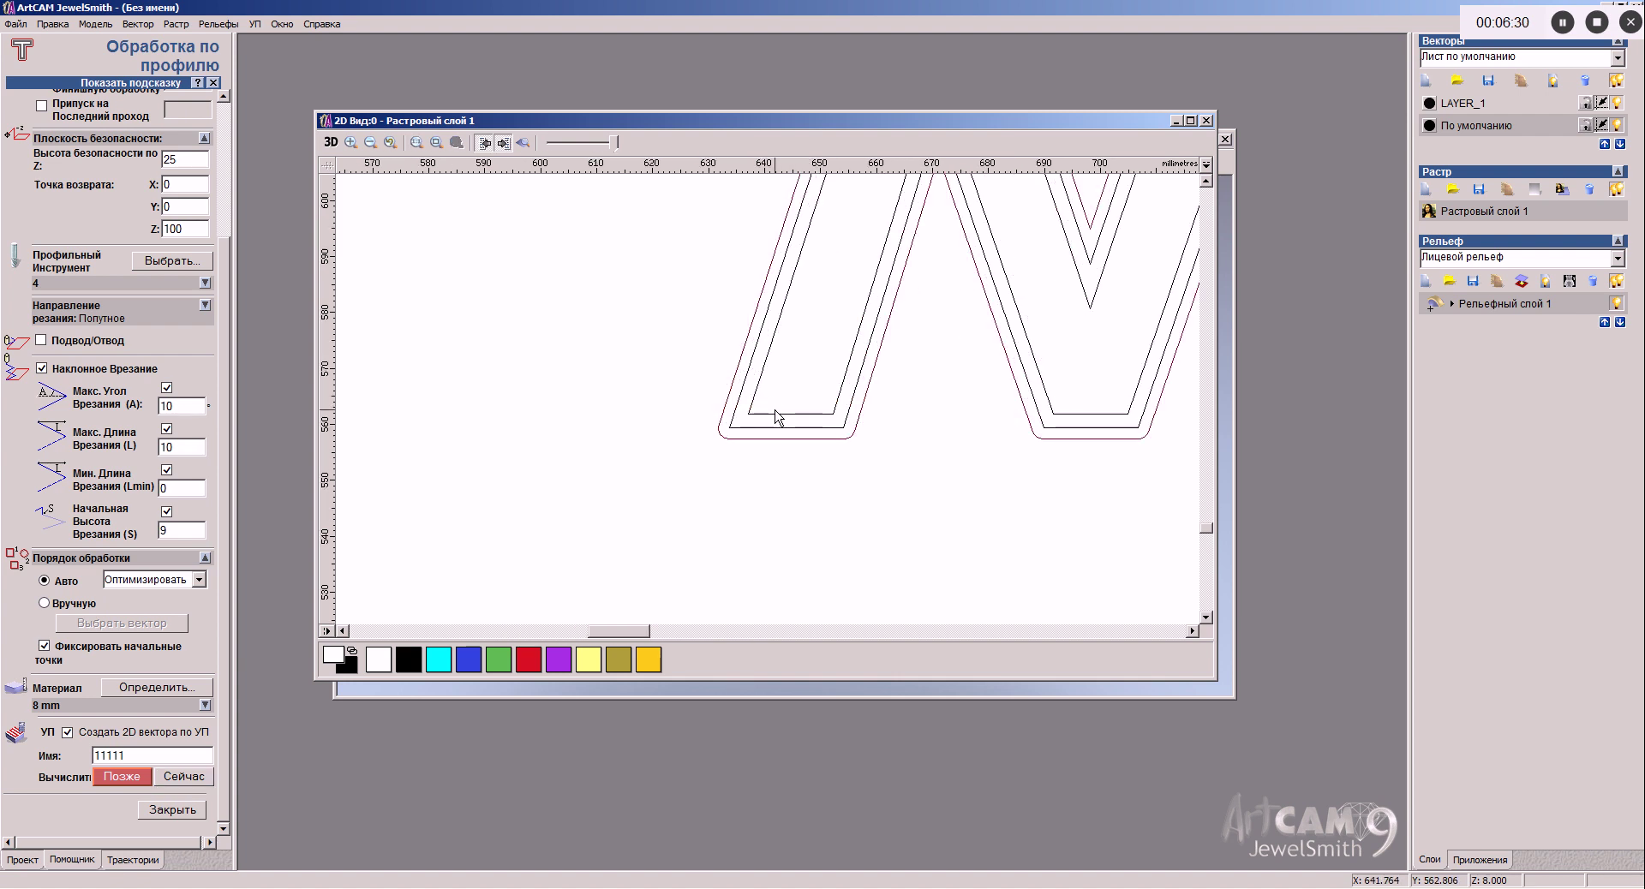
scroll(775, 417, up, 5)
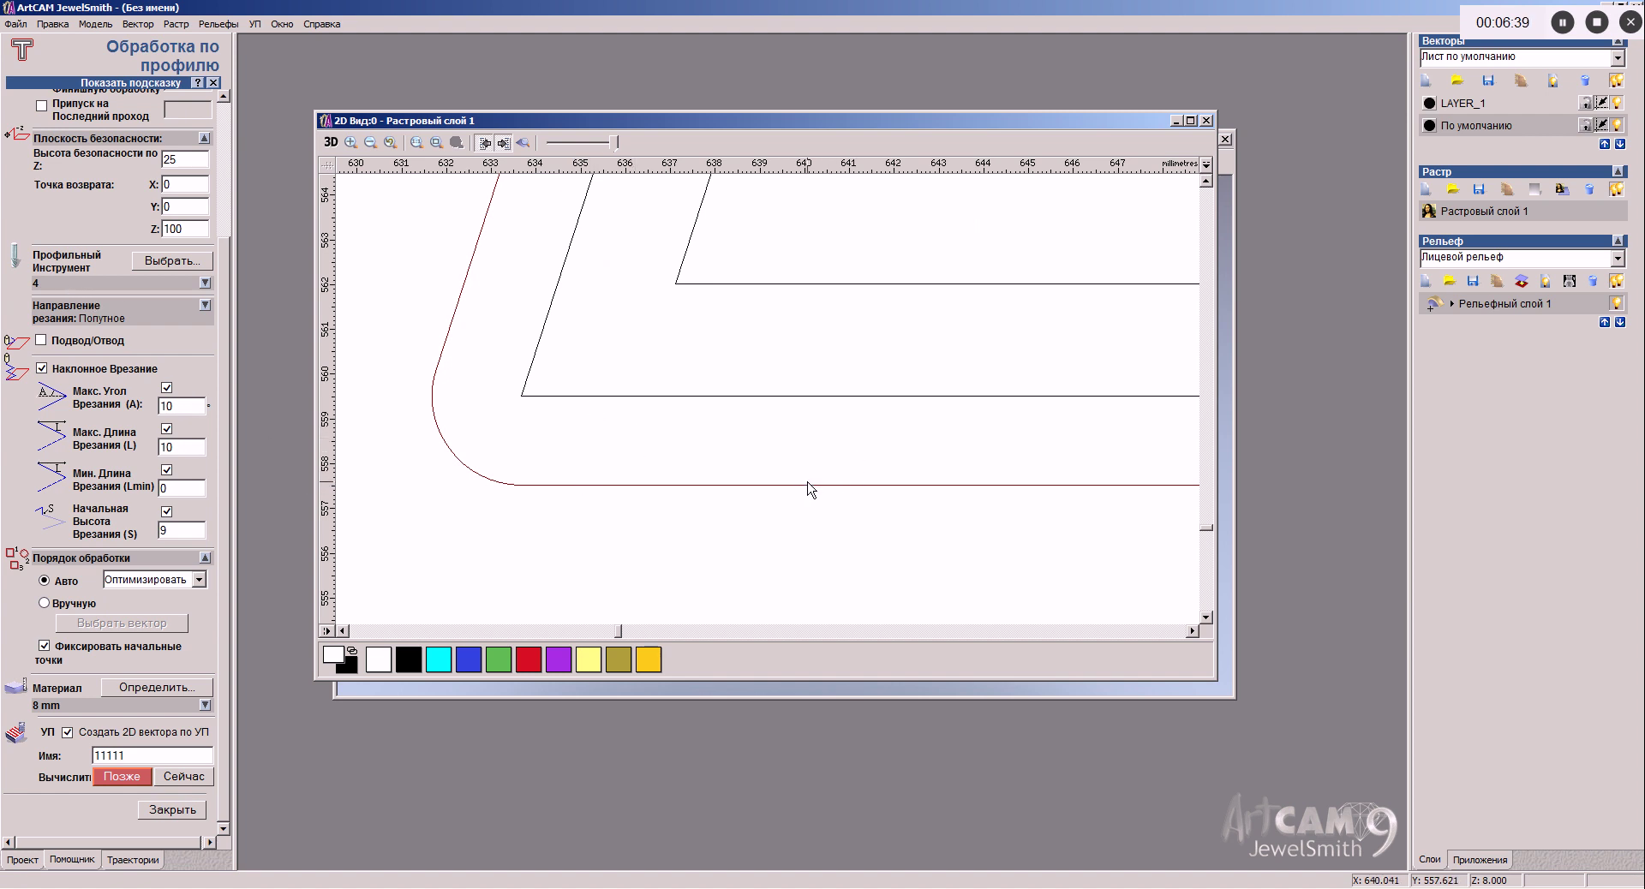
click(812, 395)
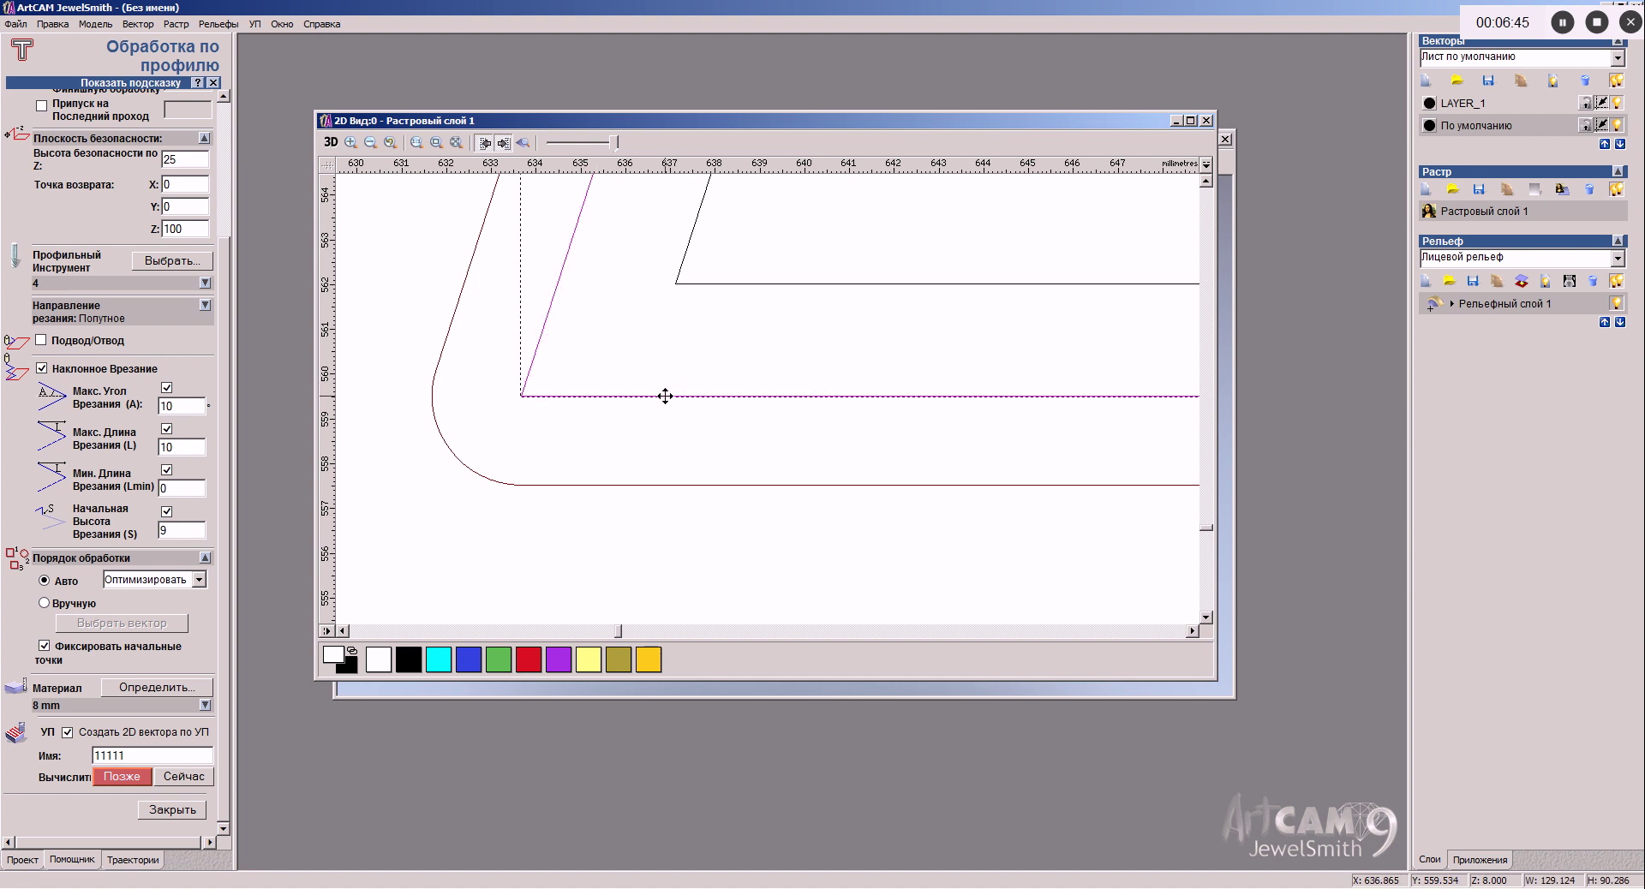
scroll(683, 462, down, 8)
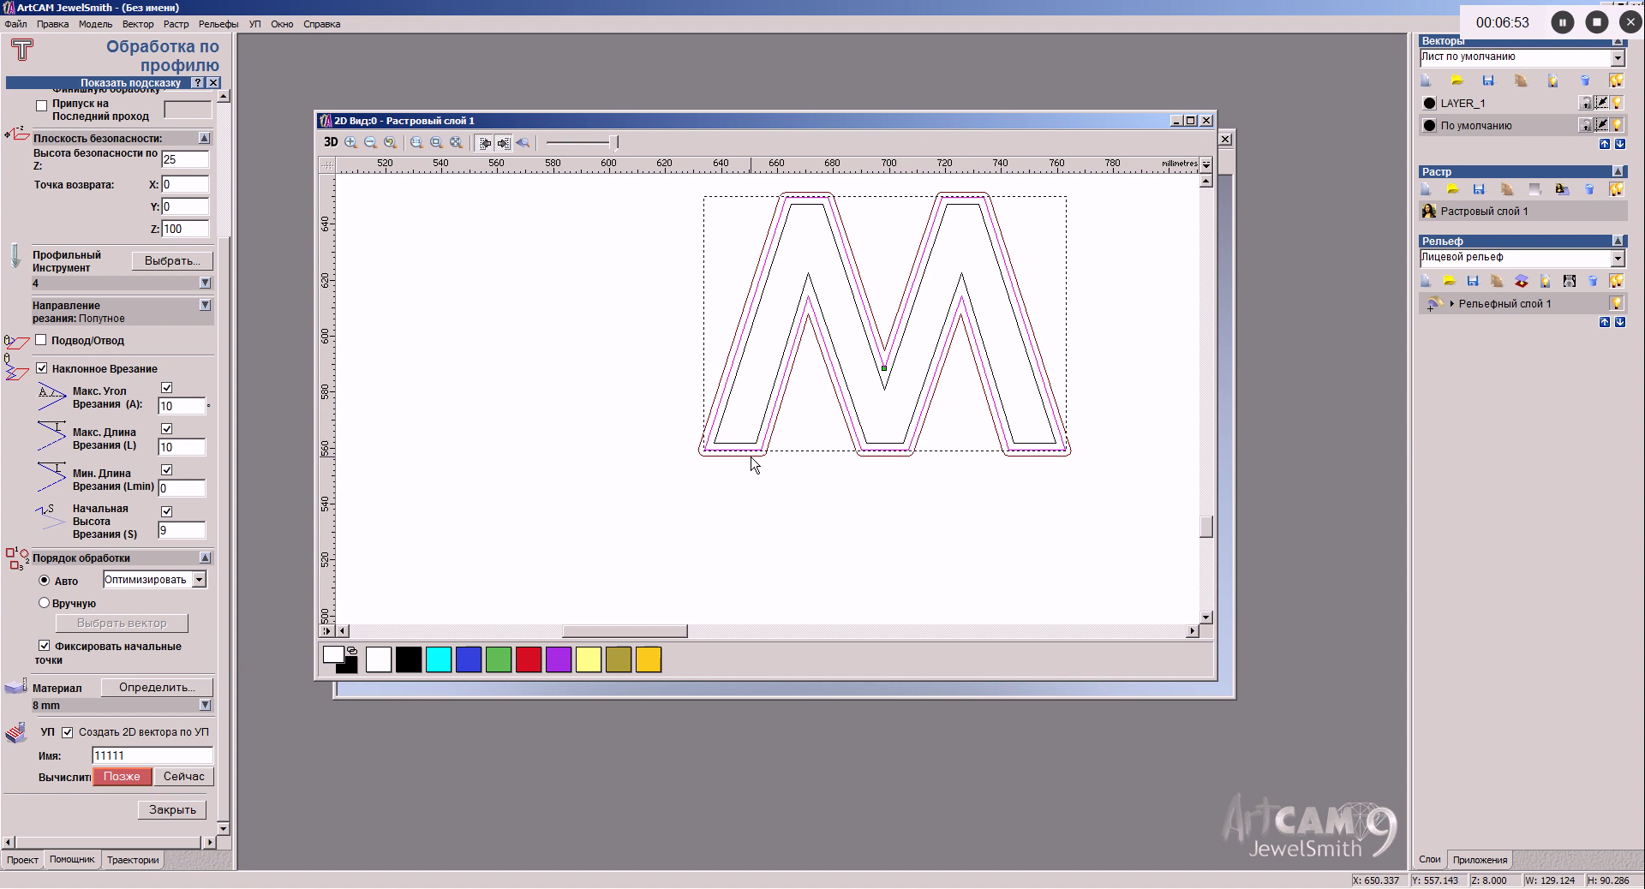
scroll(749, 452, up, 2)
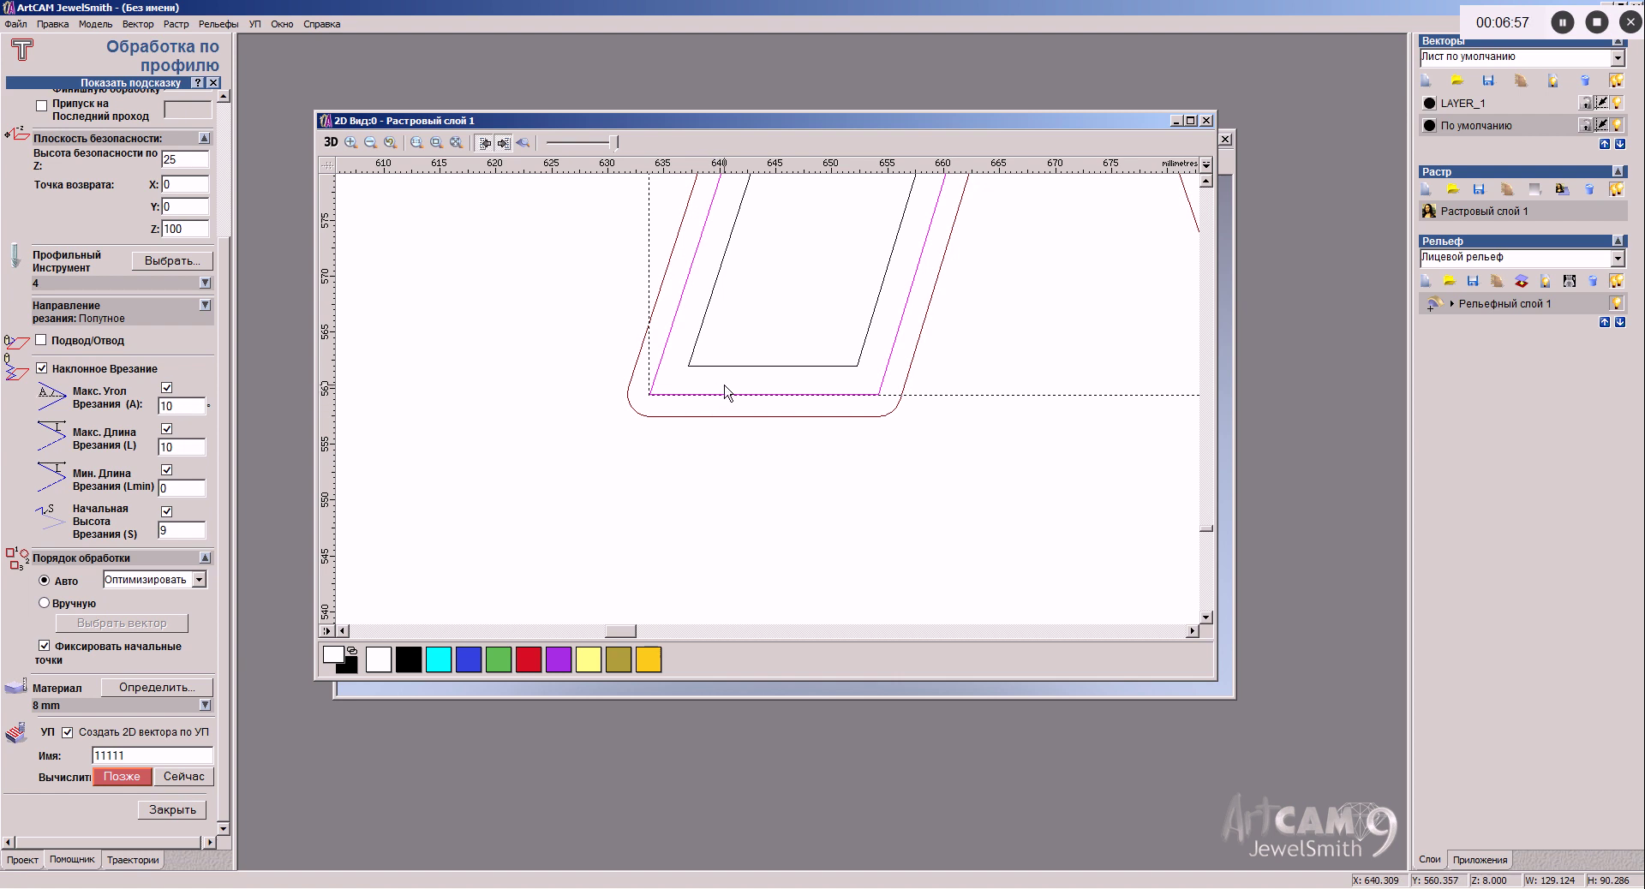
scroll(730, 390, down, 2)
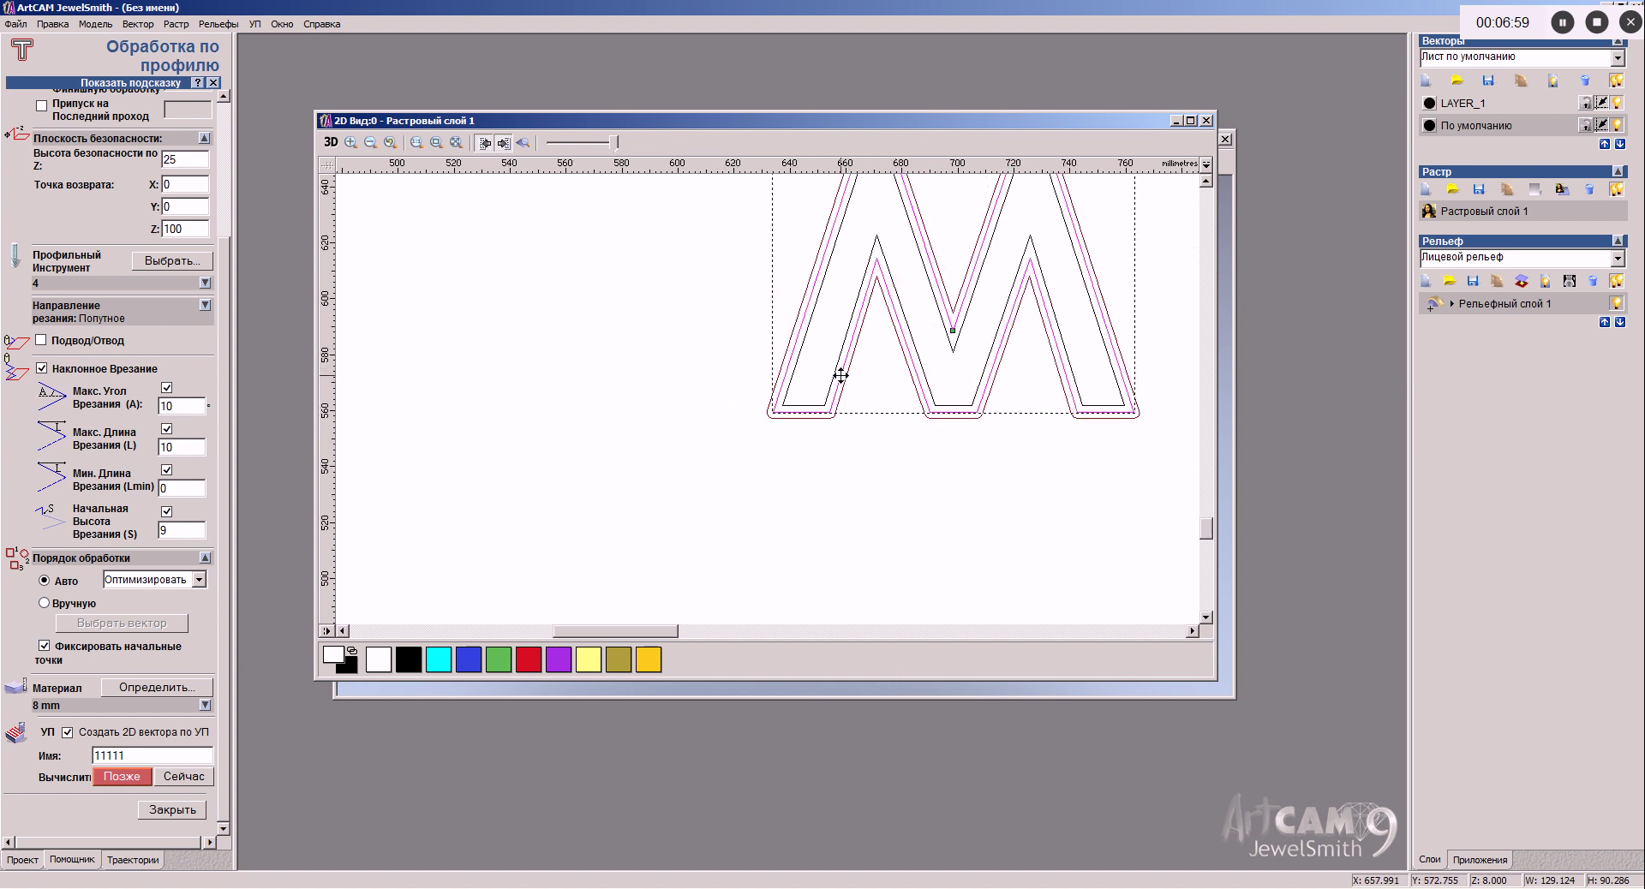
click(766, 484)
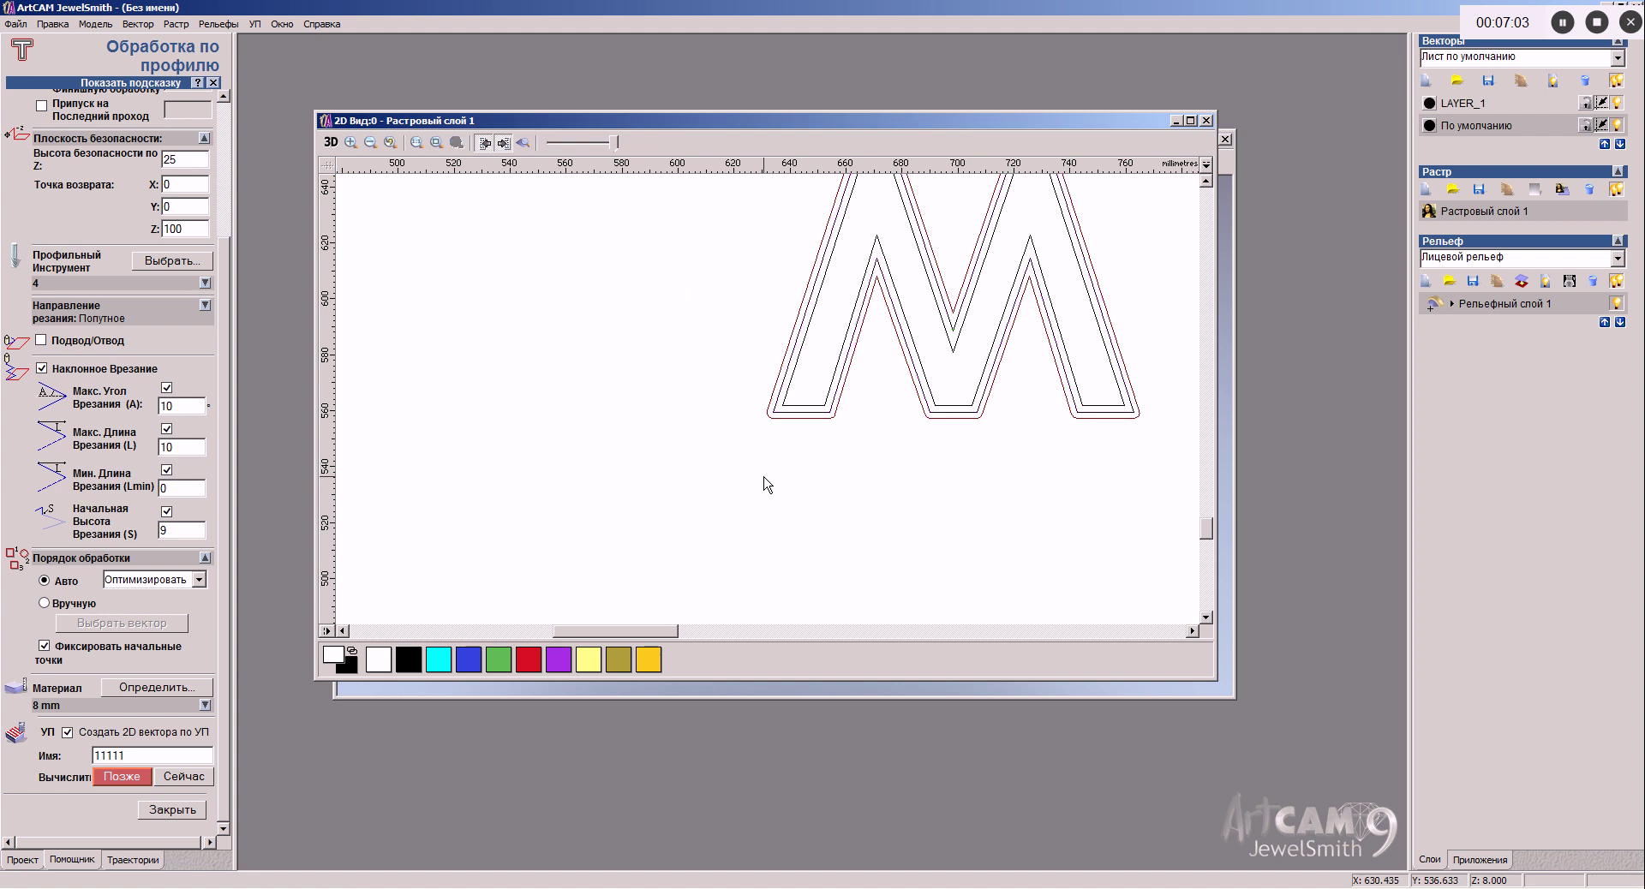
Step: Delete the profile toolpath preview around the M together with its toolpath and close the profile machining settings
scroll(782, 409, up, 1)
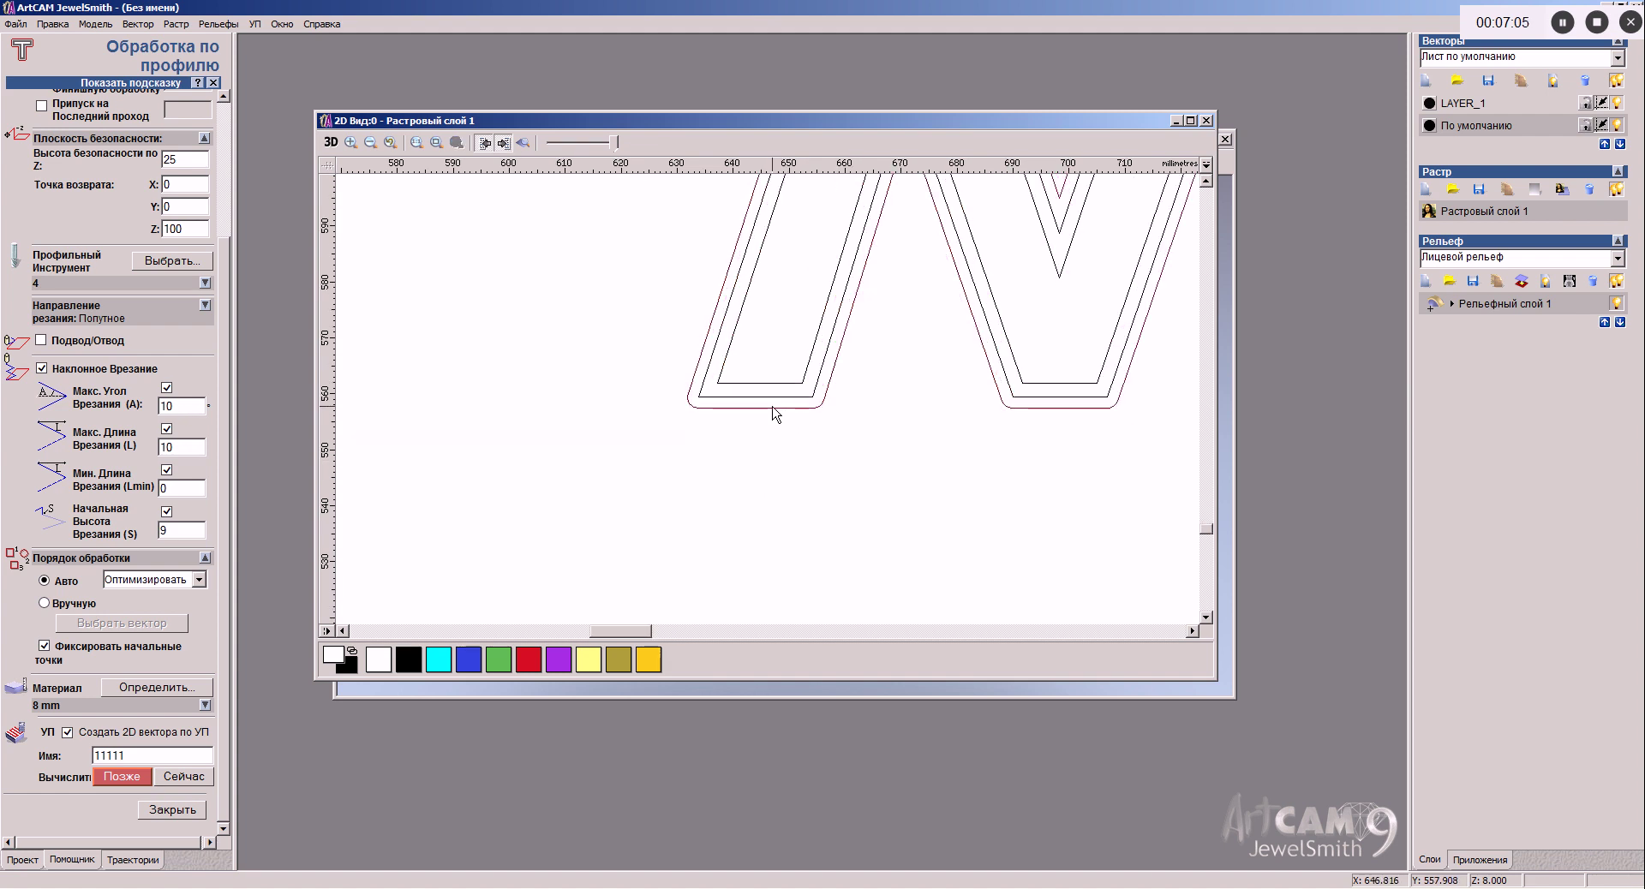
scroll(772, 413, up, 1)
click(776, 419)
key(Delete)
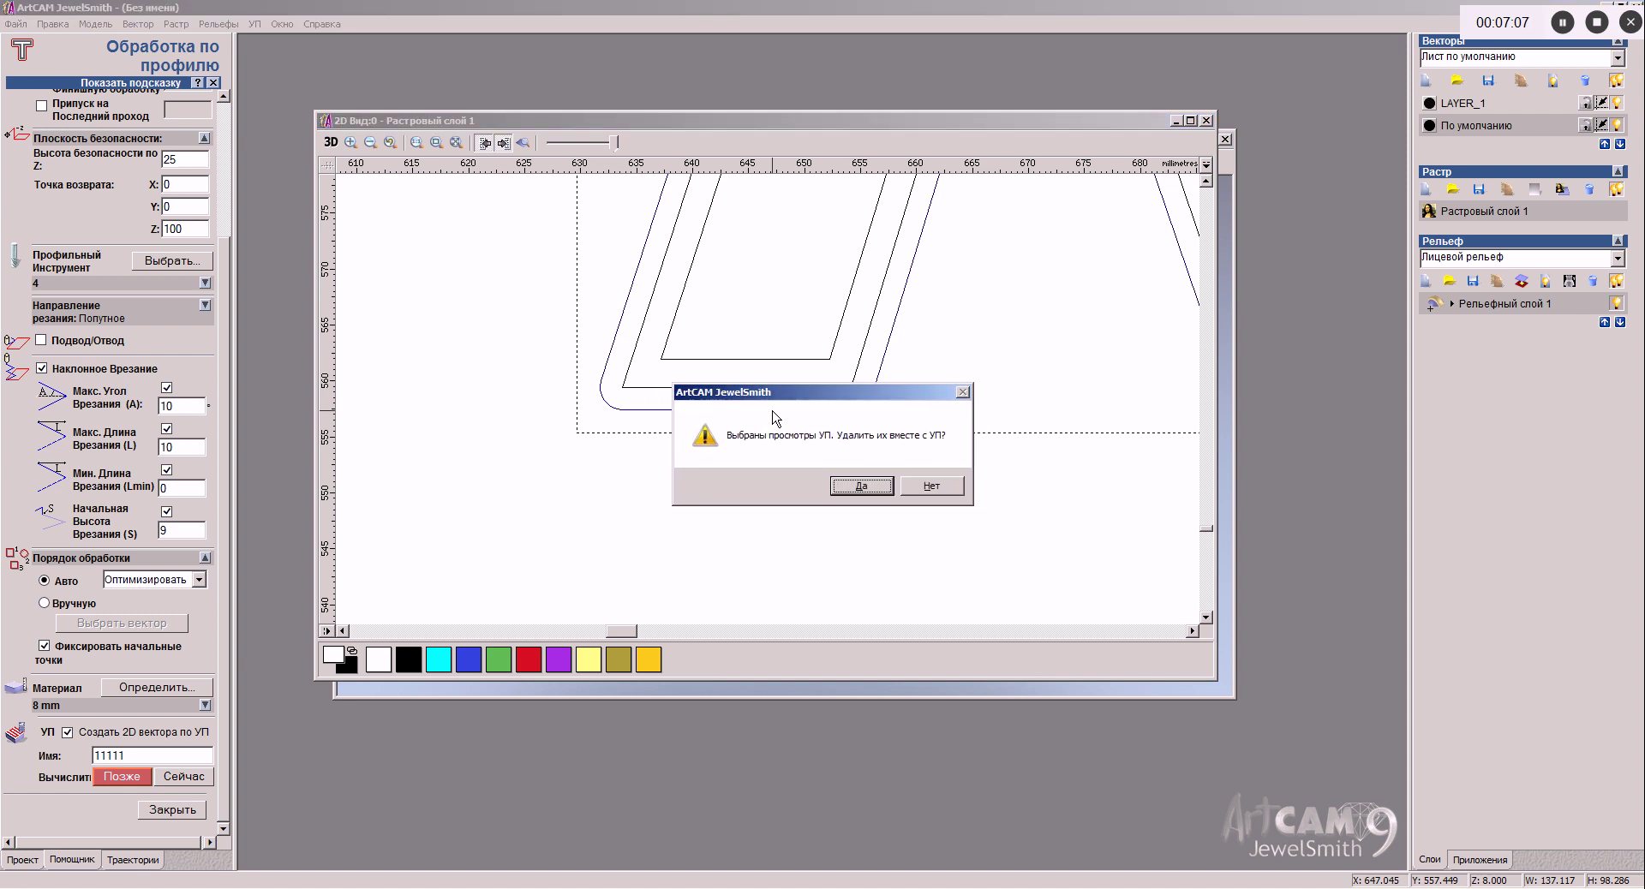
key(Return)
click(152, 807)
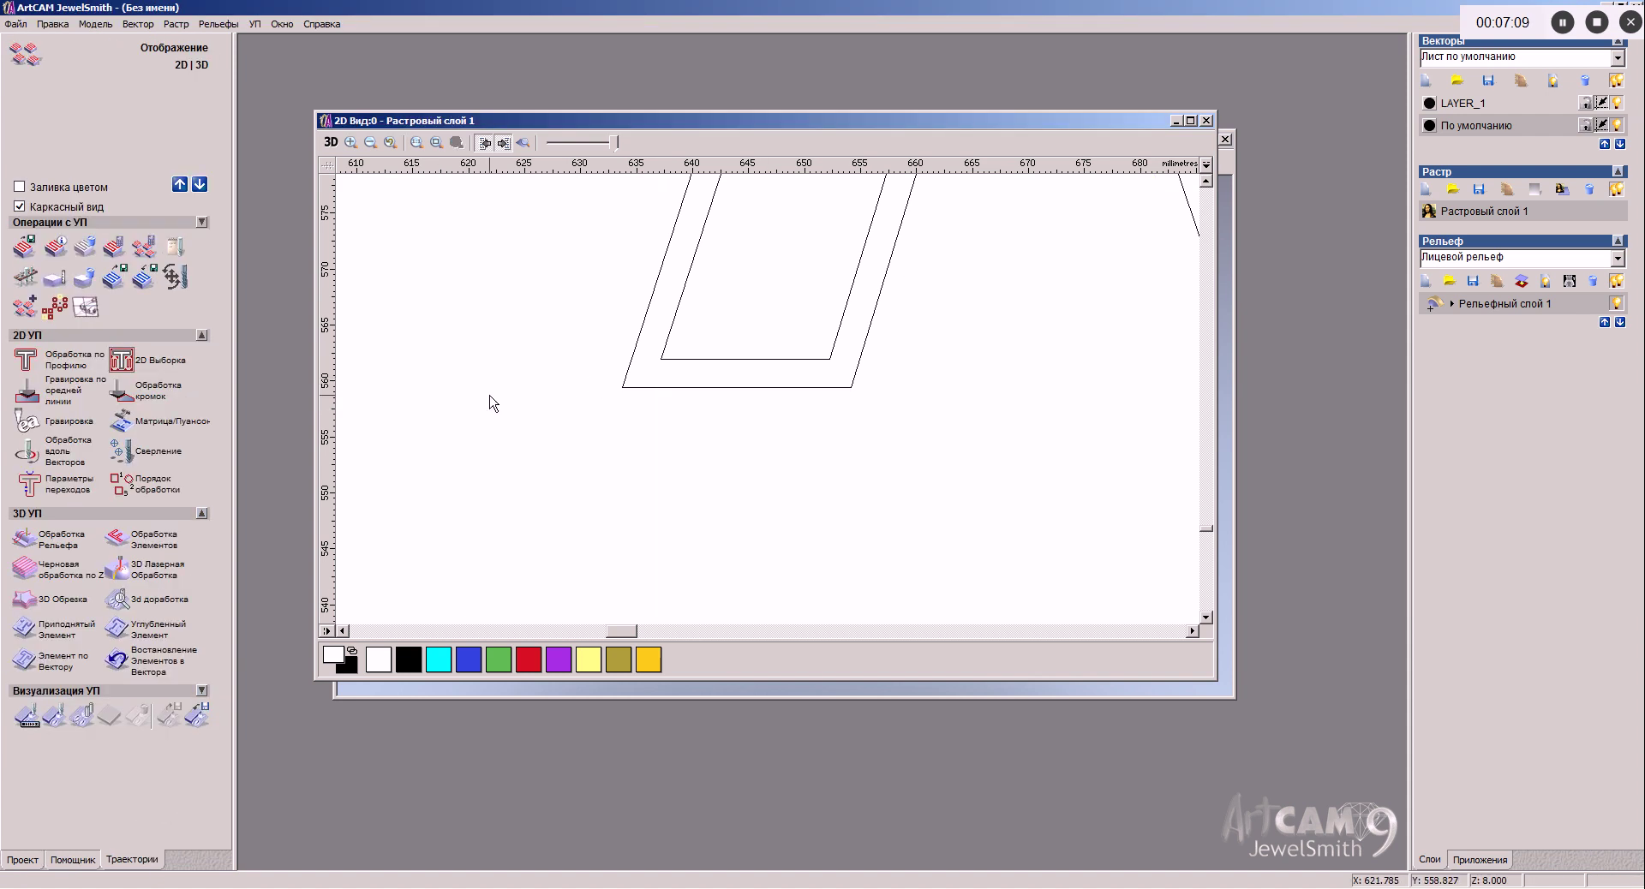
Step: Start 2D area clearance and select both the inner and outer contours of the letter M
click(126, 363)
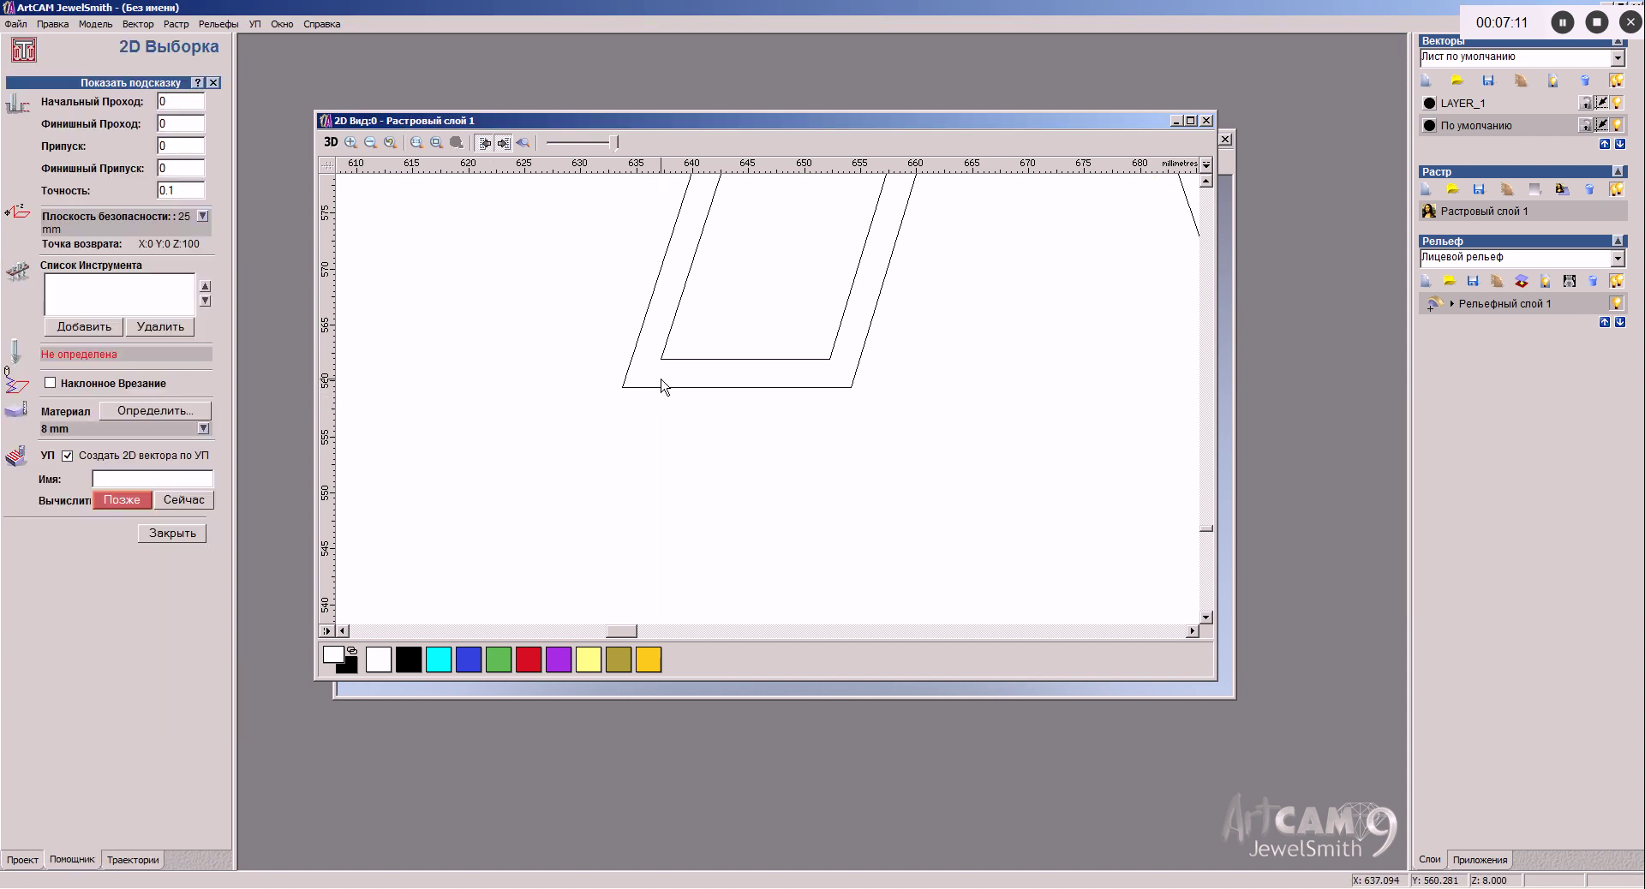
scroll(940, 338, down, 3)
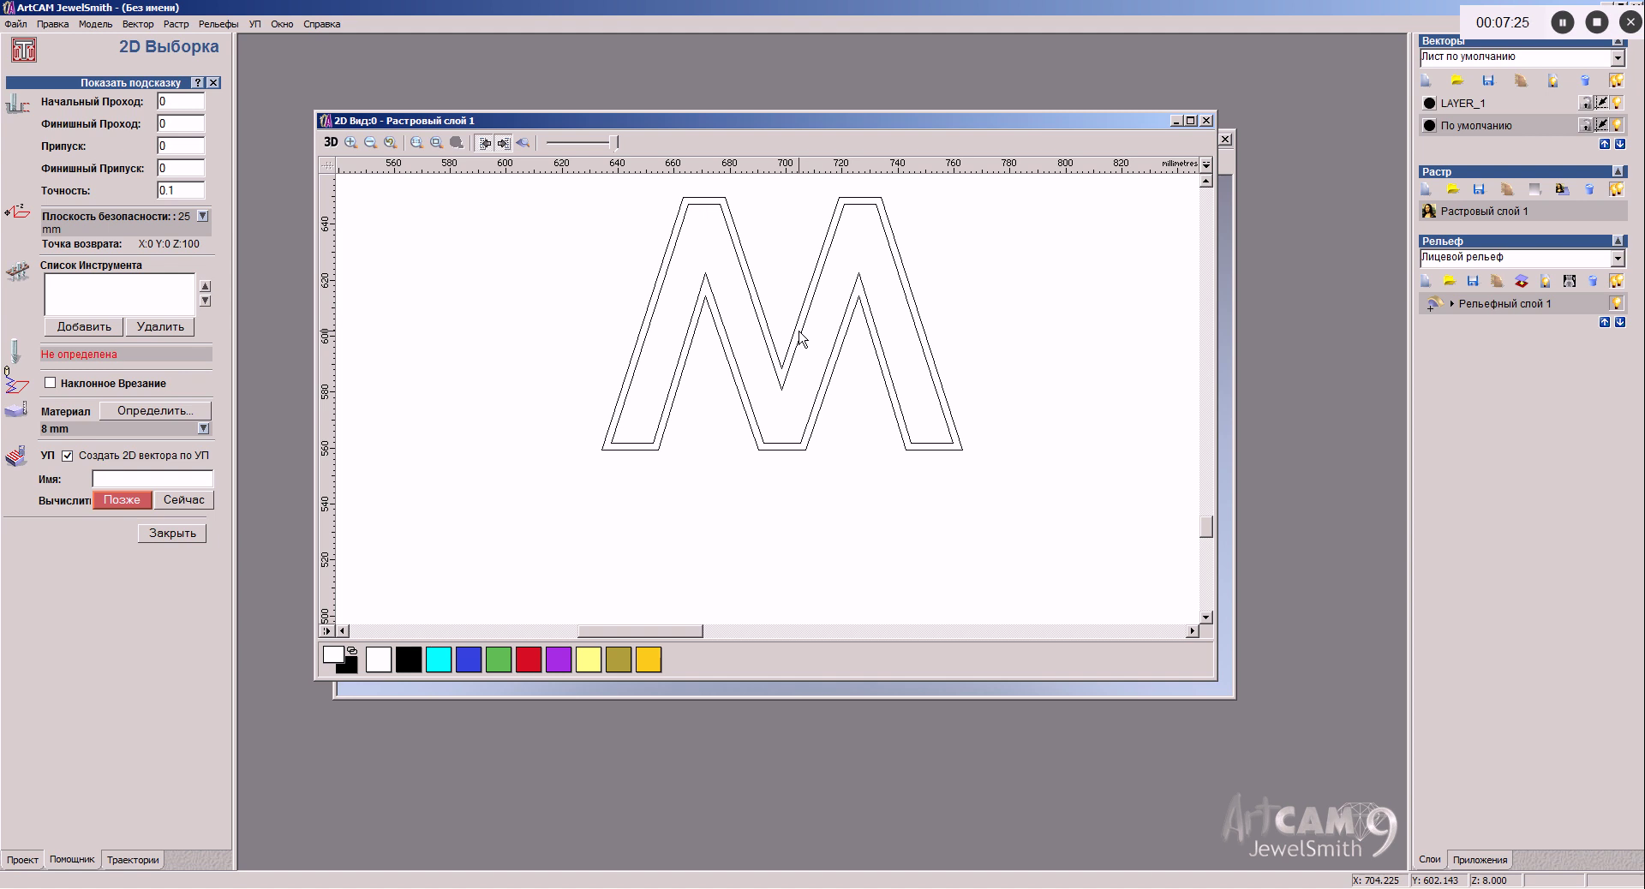
scroll(794, 312, down, 1)
scroll(799, 394, up, 1)
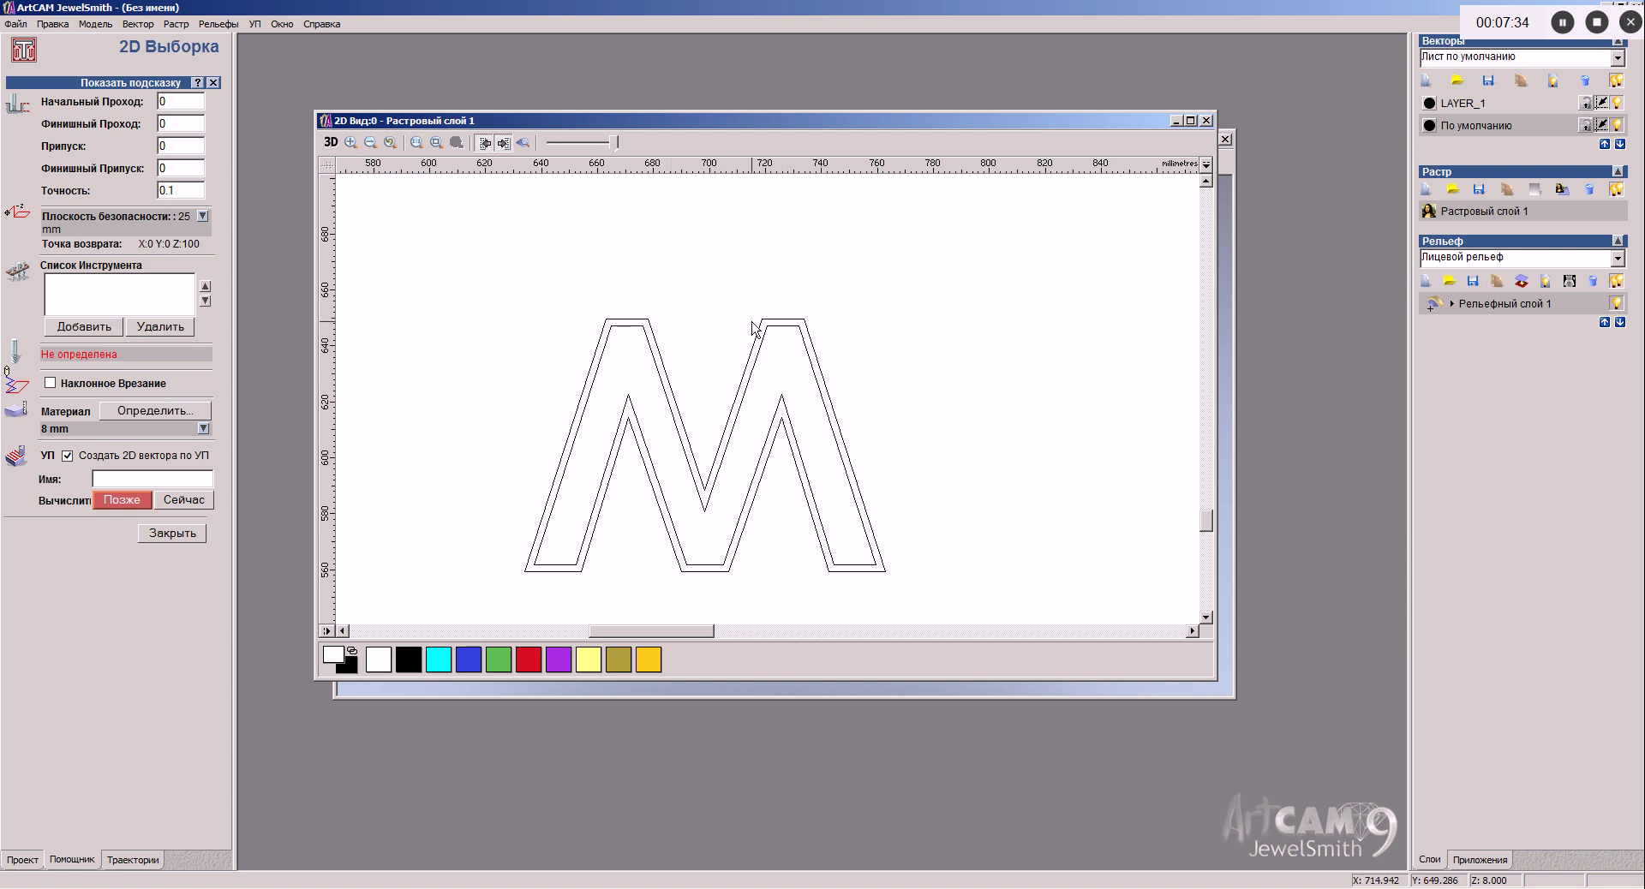
scroll(751, 332, up, 3)
click(960, 522)
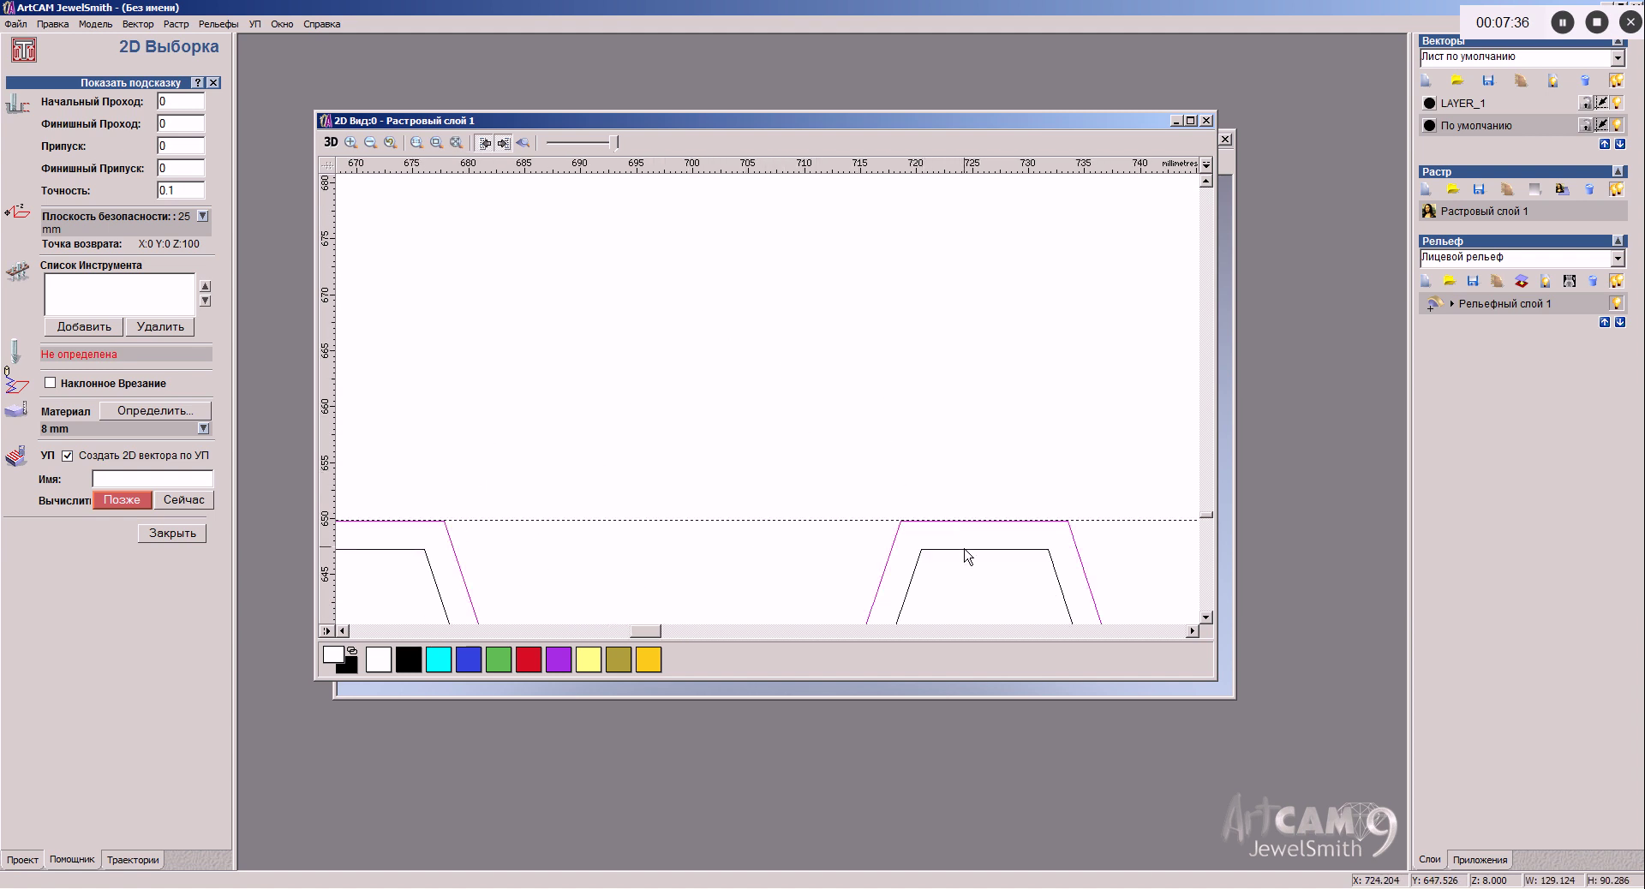
click(965, 550)
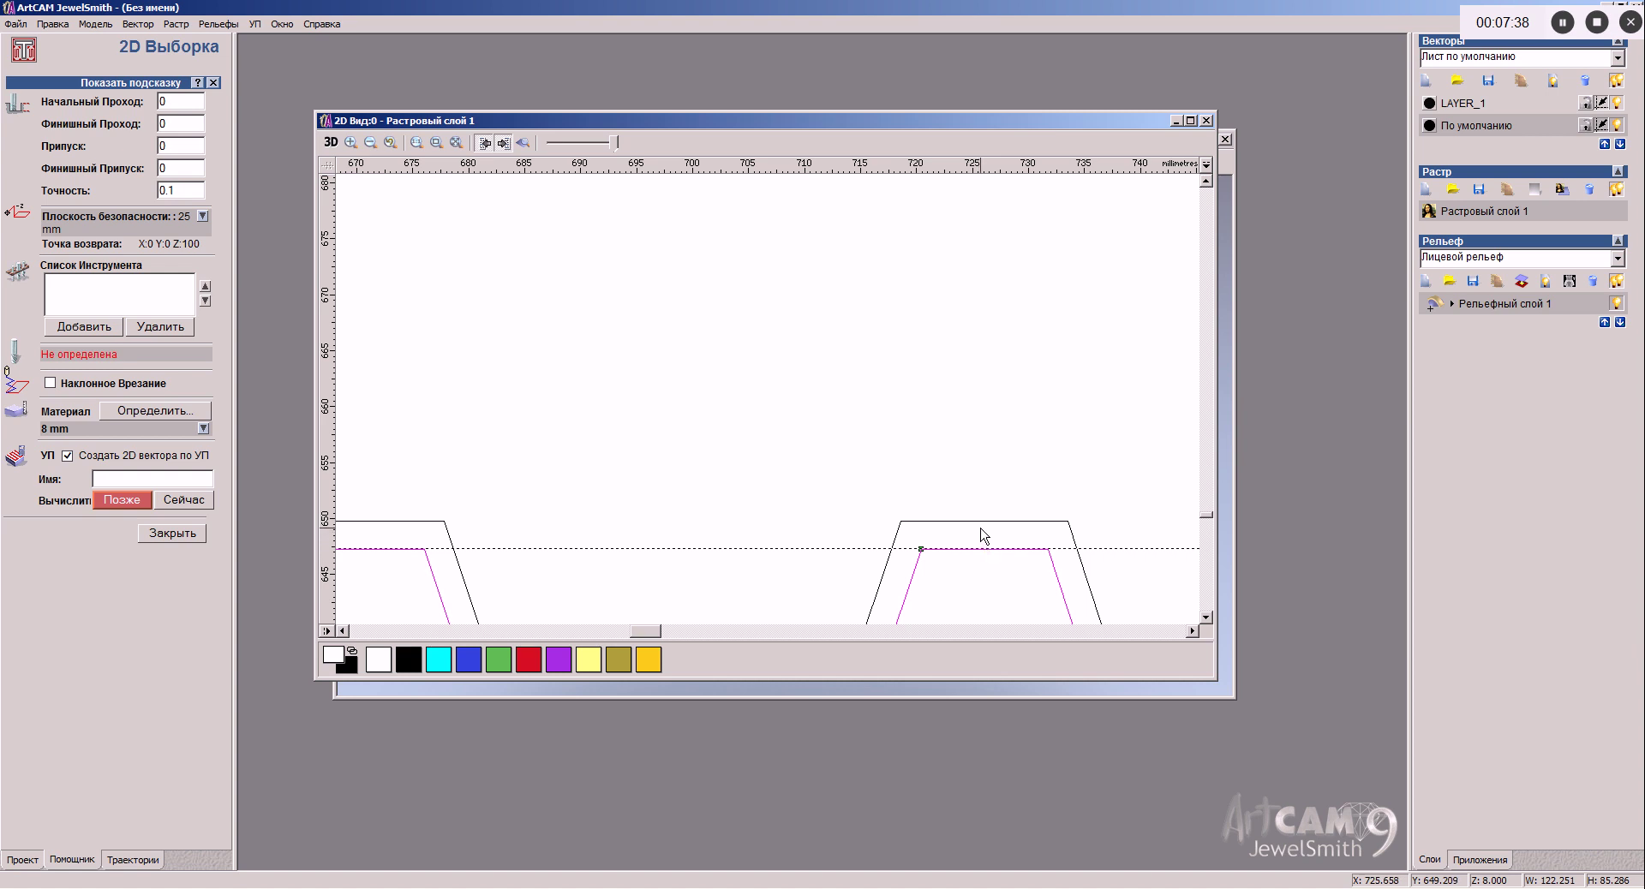
shift+click(983, 524)
scroll(983, 503, down, 3)
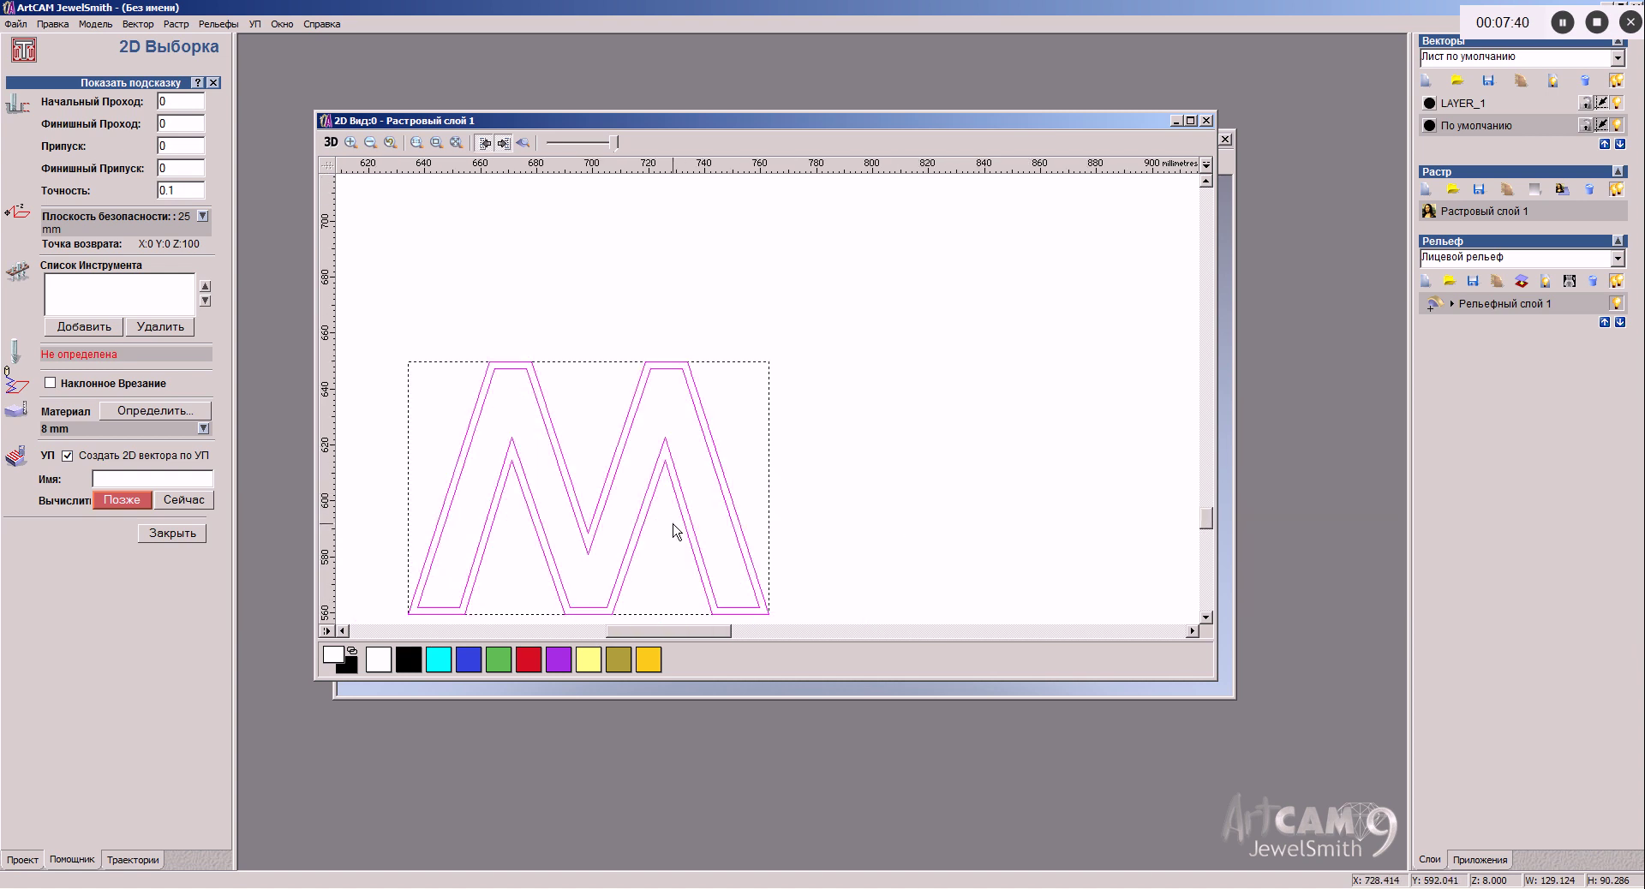
Step: Set the area clearance finish depth to 4 mm and add the 2 mm end mill to the tool list
double_click(165, 124)
click(435, 437)
scroll(480, 449, up, 2)
scroll(837, 459, up, 4)
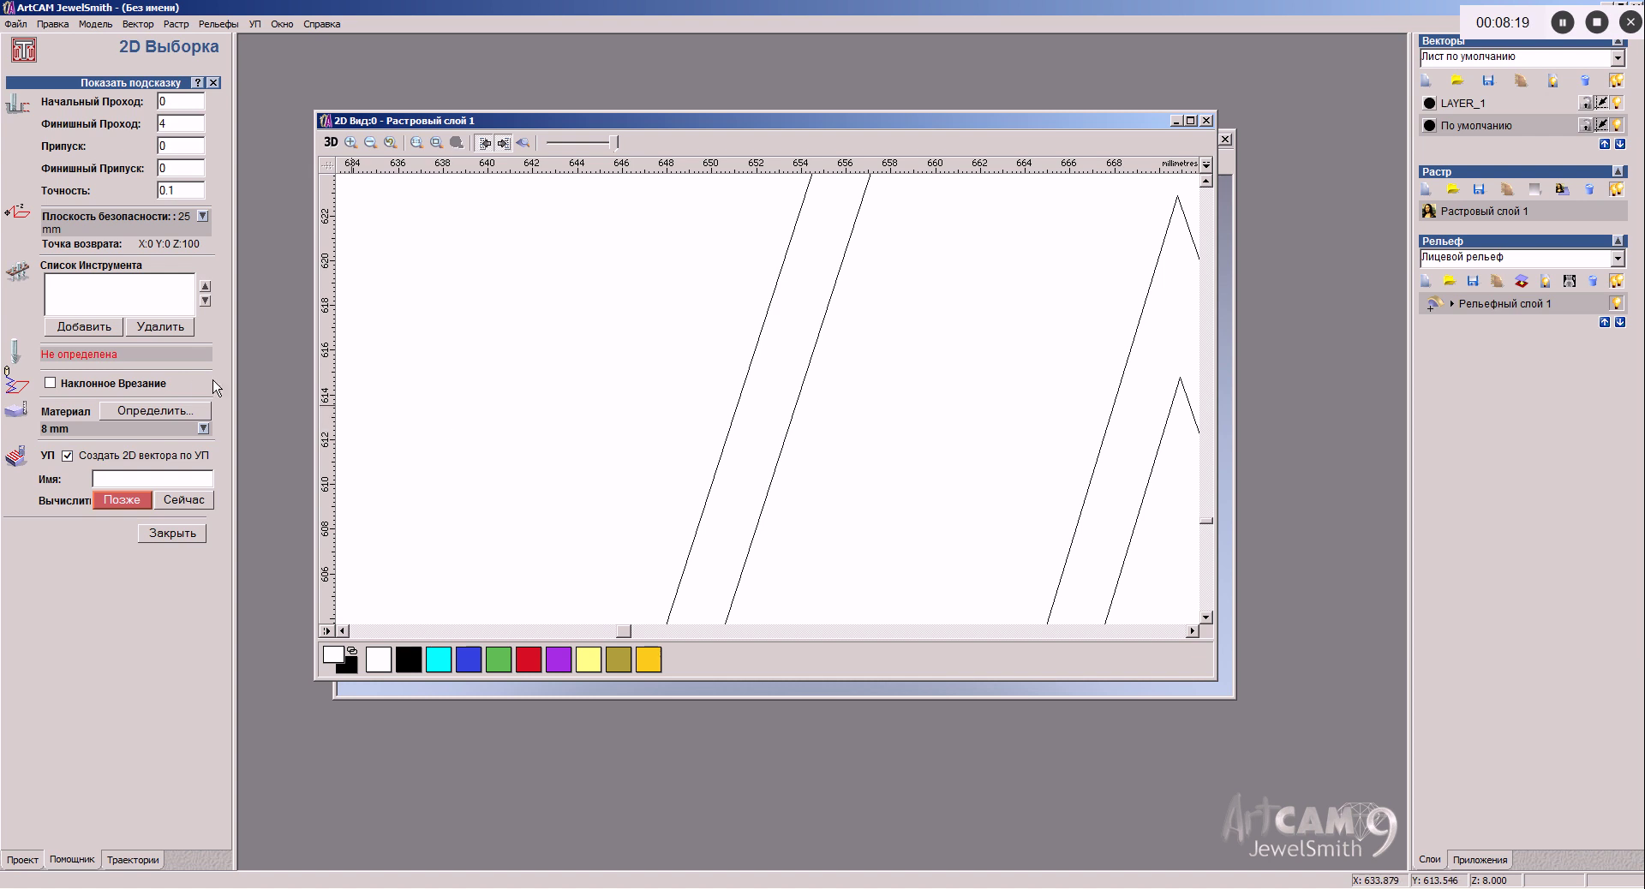
click(81, 326)
drag(781, 341, 781, 544)
click(624, 455)
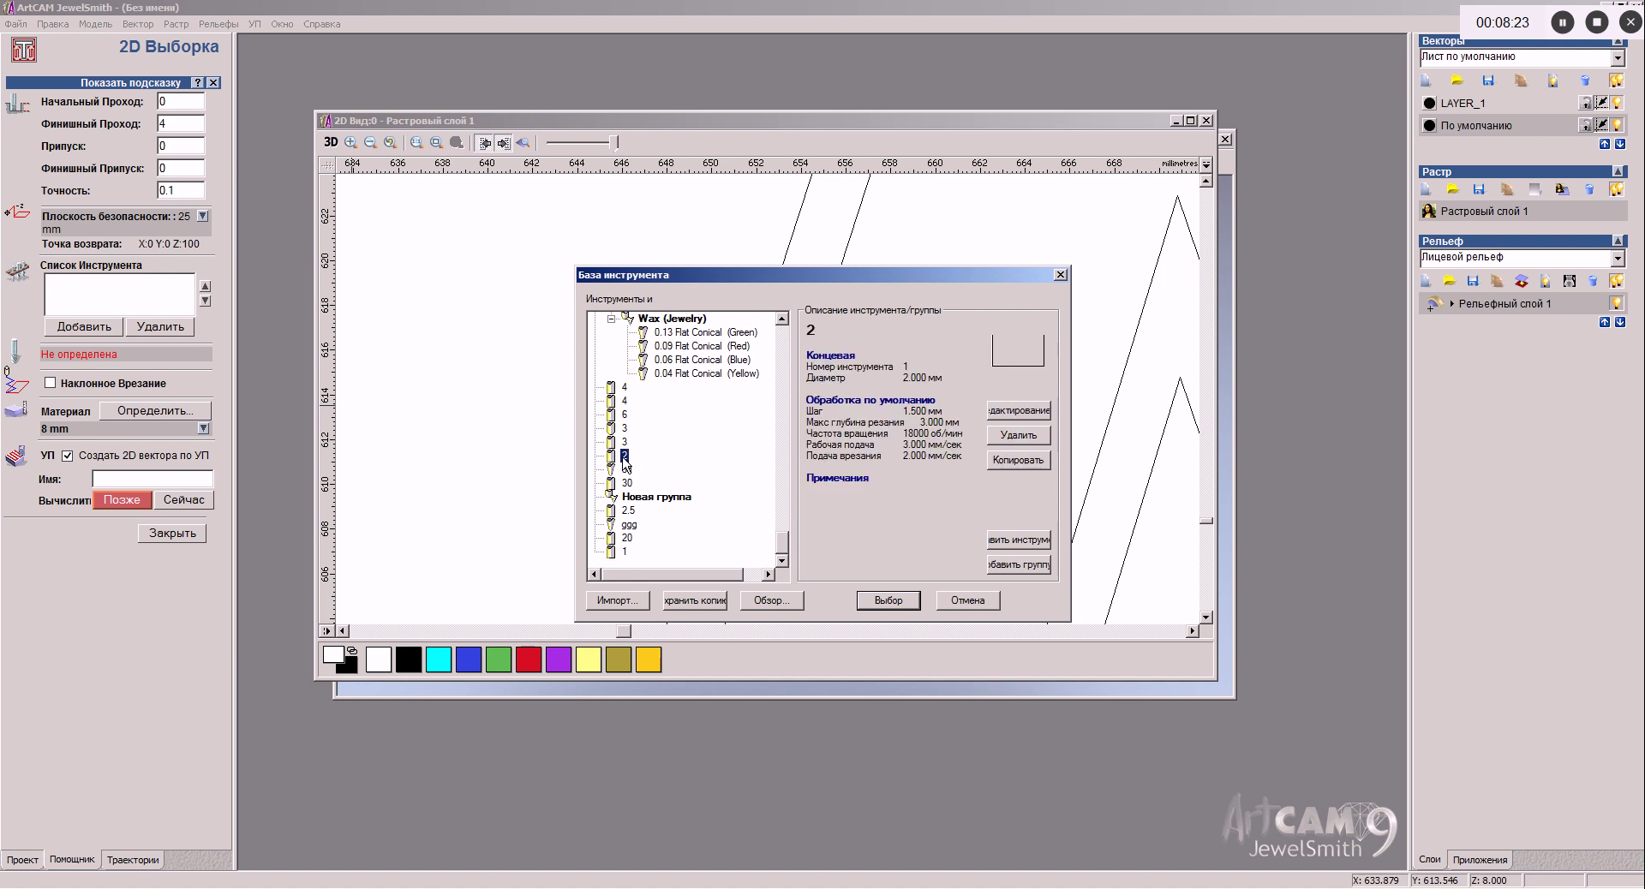
double_click(625, 457)
scroll(709, 441, down, 5)
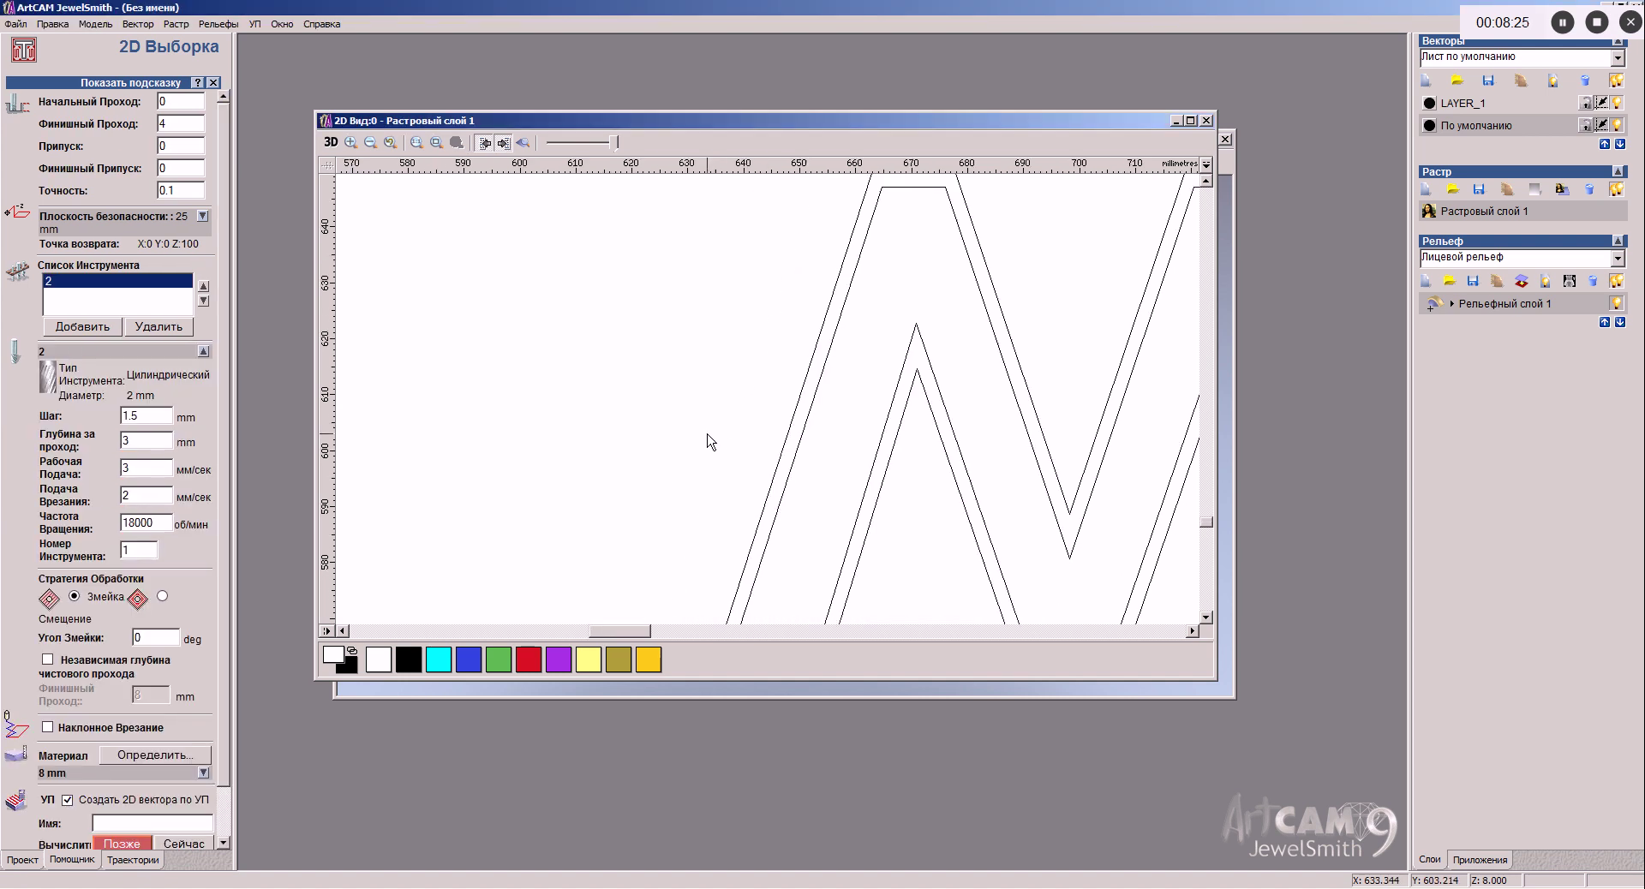
Step: Reselect both M contours and enable ramped plunging for the area clearance
drag(740, 296, 990, 510)
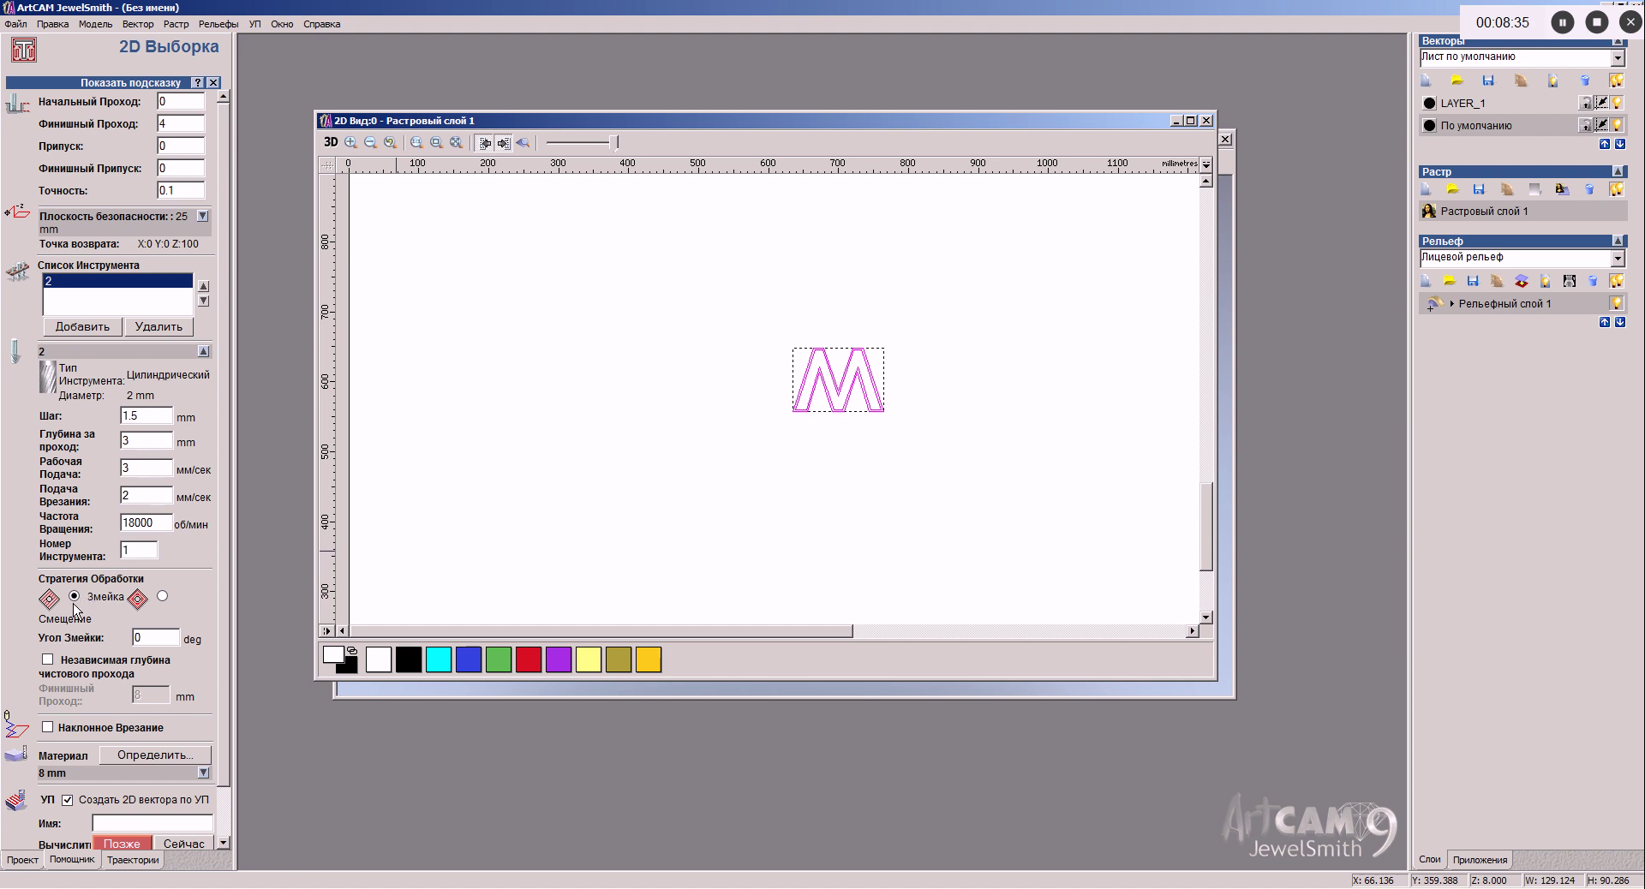
scroll(75, 610, down, 1)
scroll(643, 369, up, 1)
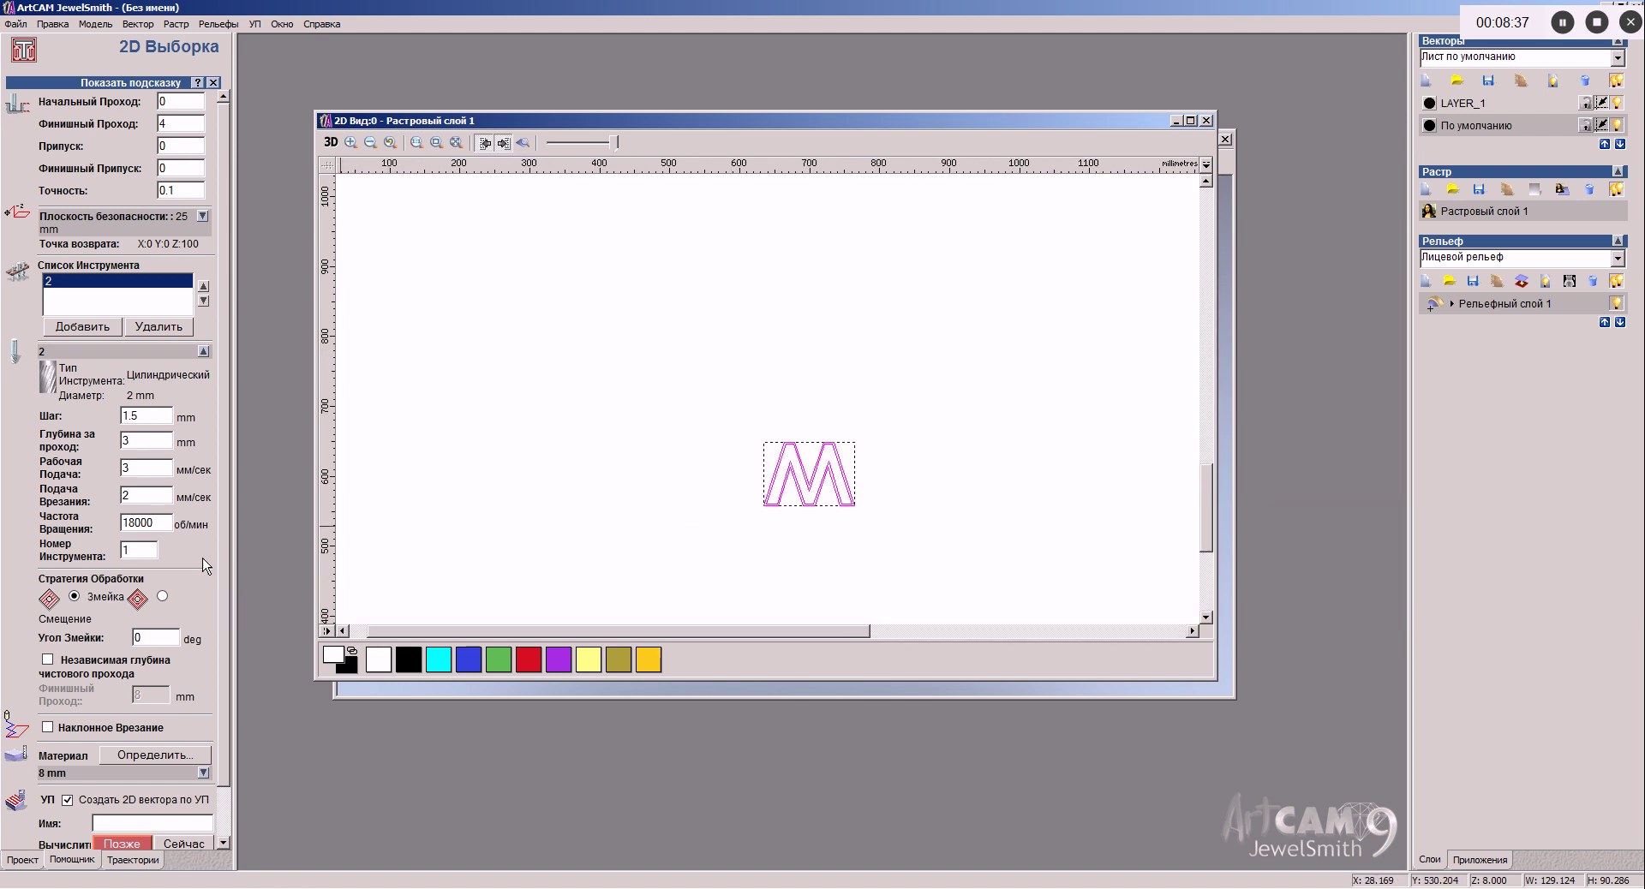
scroll(47, 665, down, 1)
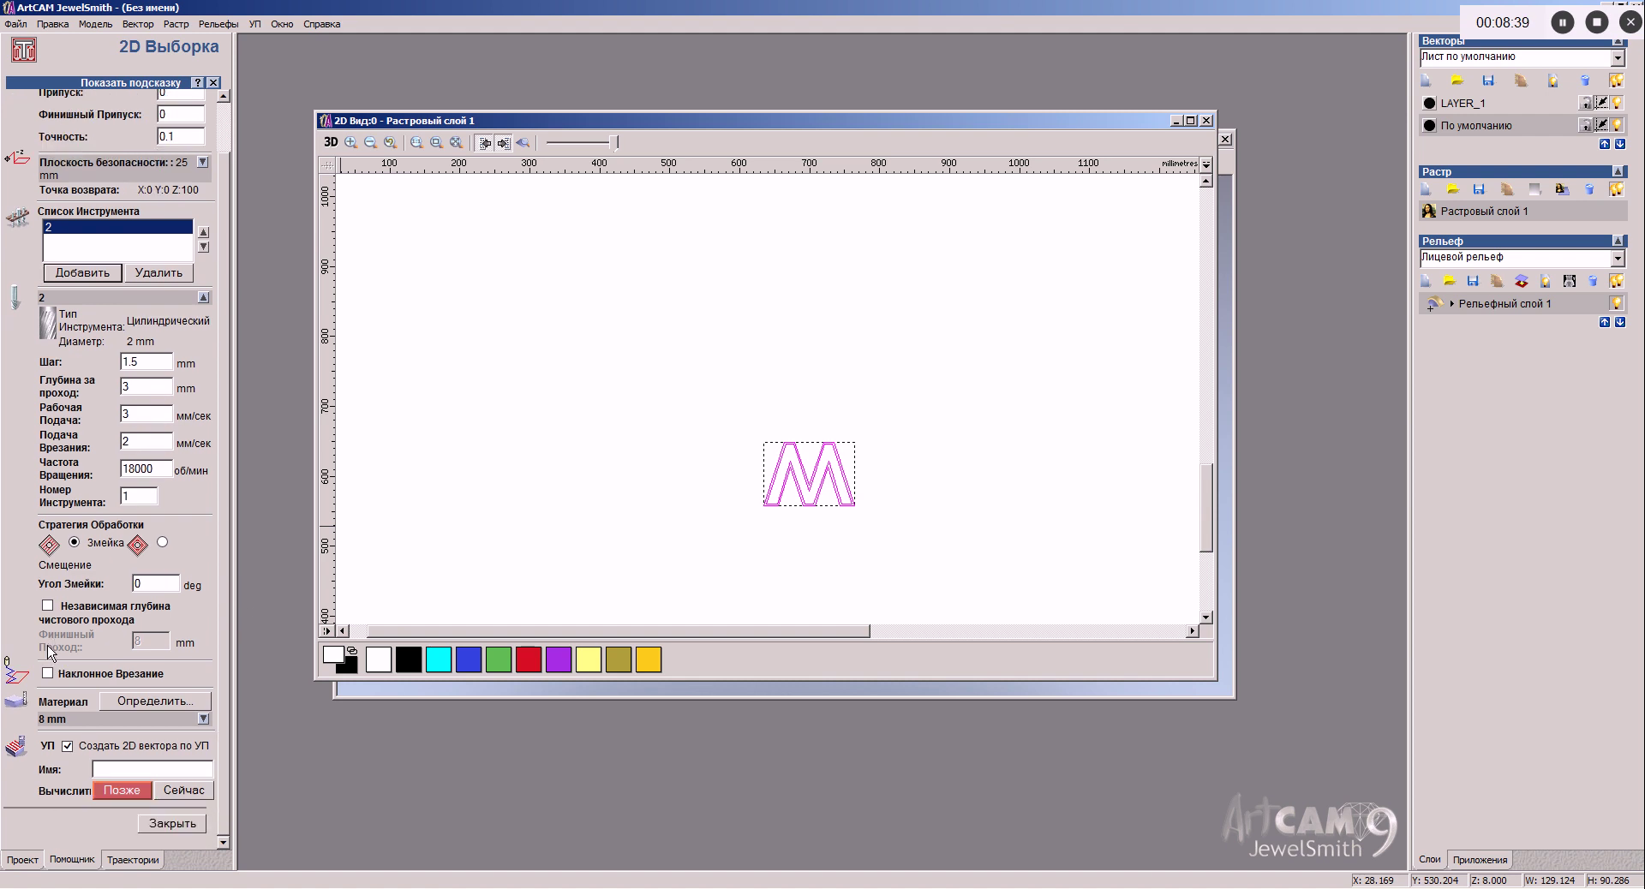
click(48, 675)
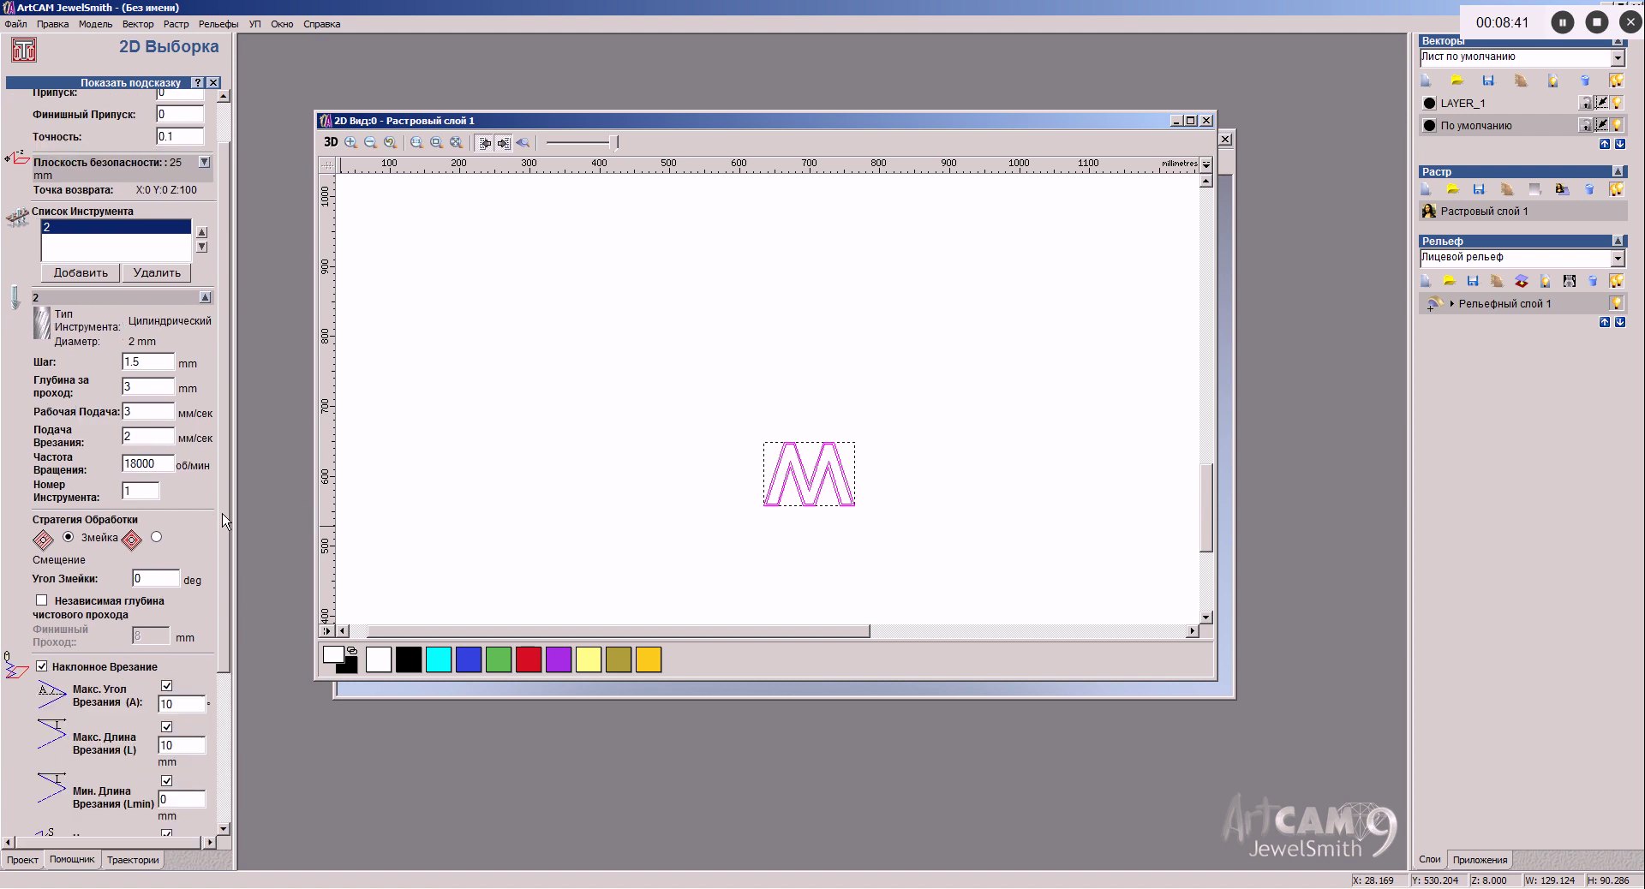
Step: Accept the material setup for the area clearance with an 8 mm stock height
scroll(222, 527, down, 4)
click(185, 687)
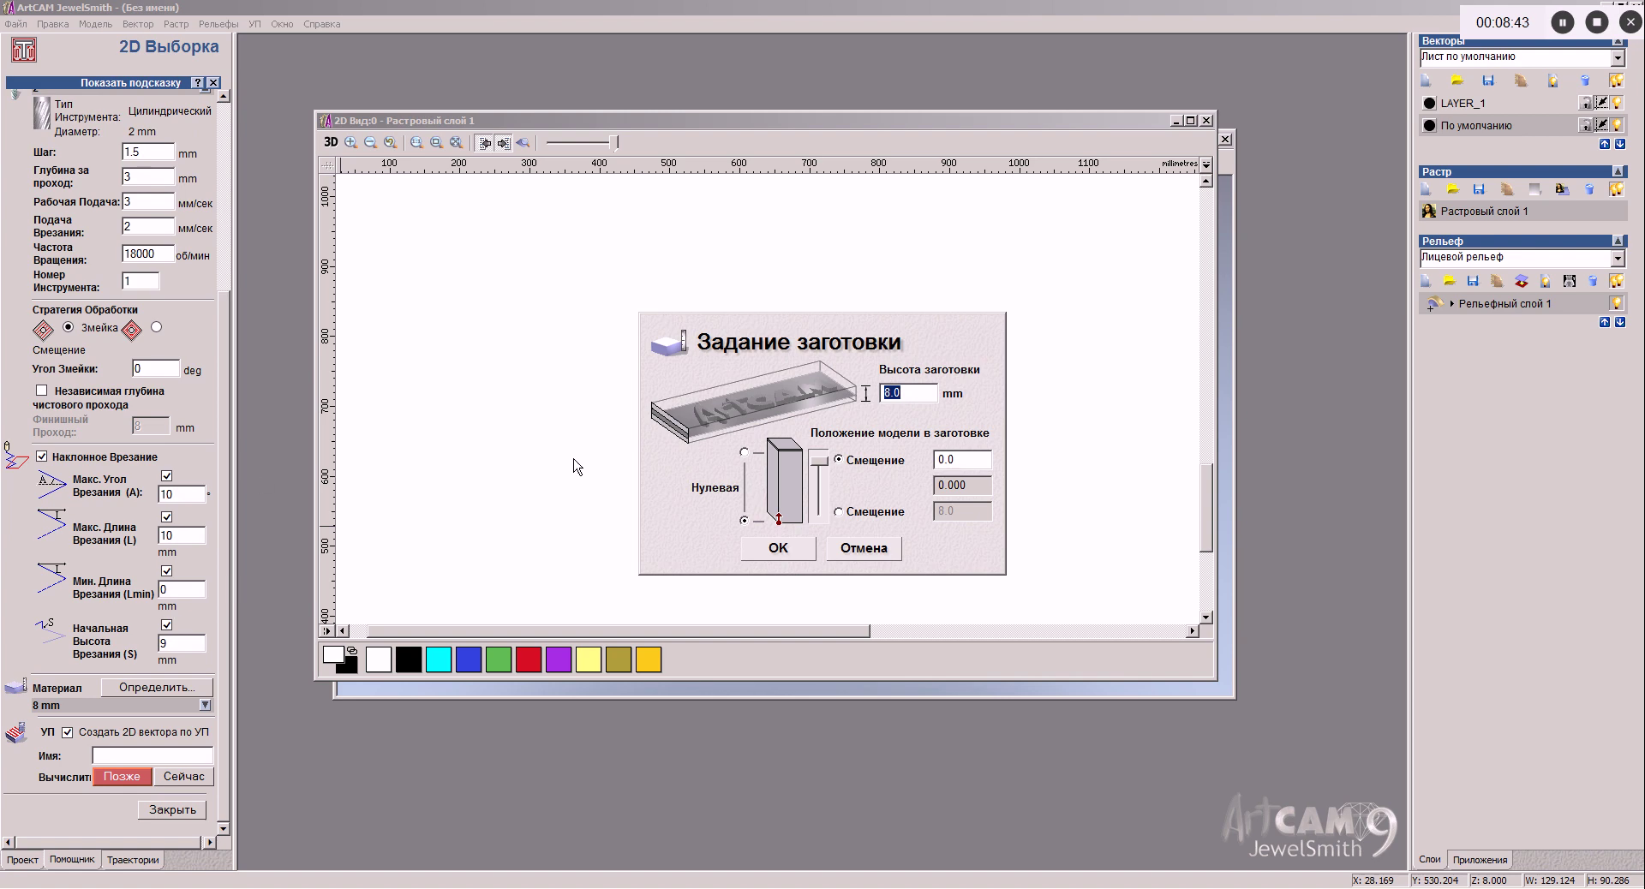
click(871, 553)
scroll(218, 510, up, 4)
scroll(239, 336, down, 4)
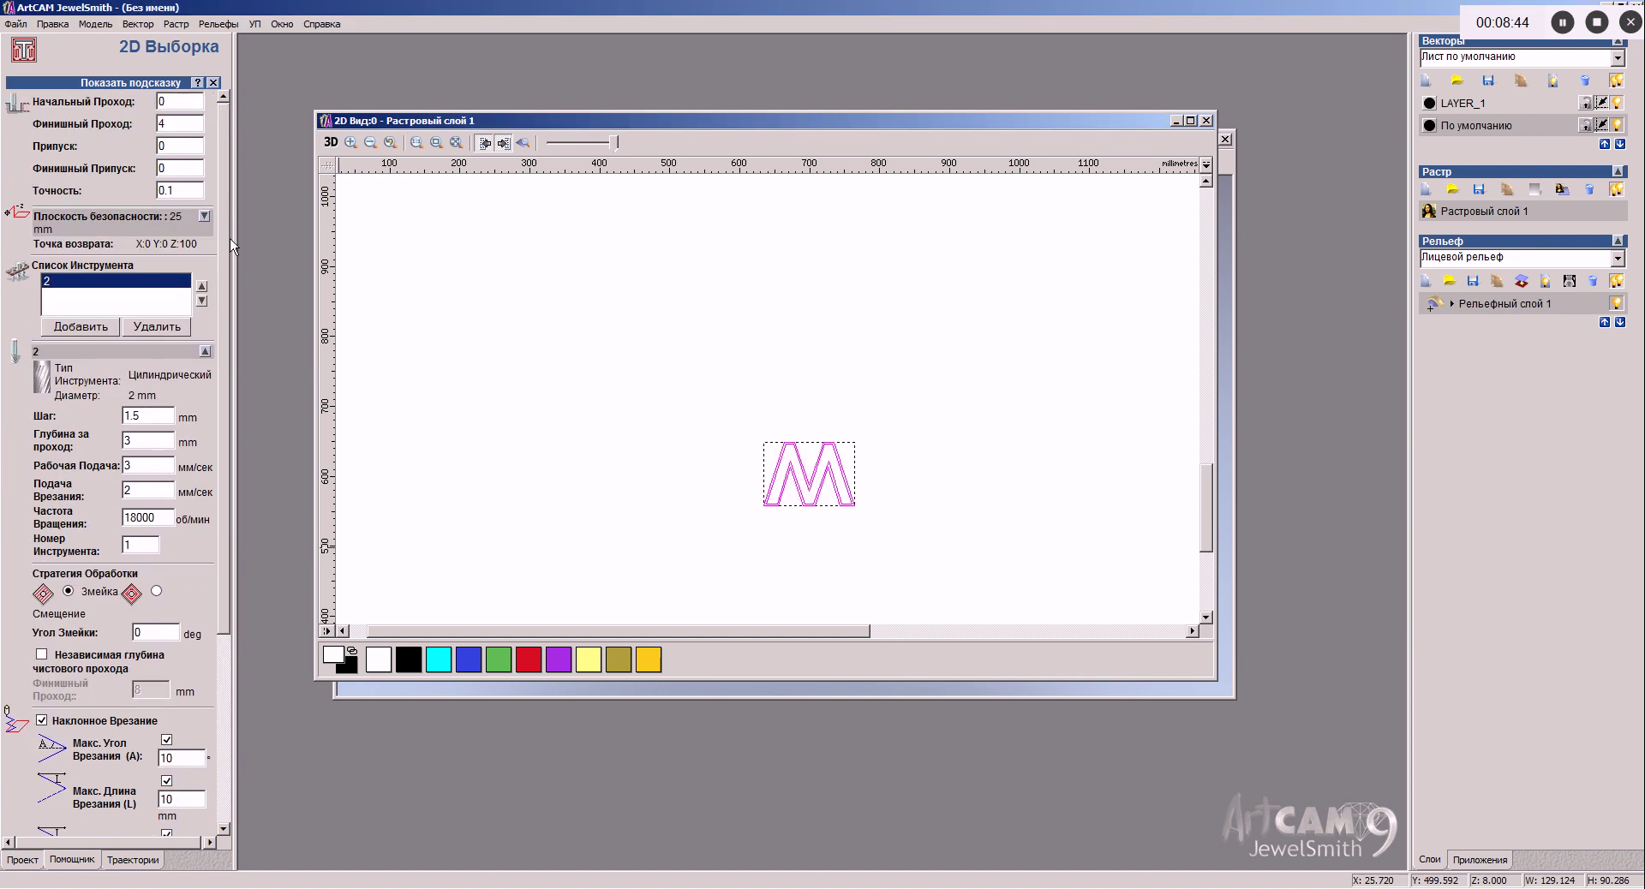
click(157, 687)
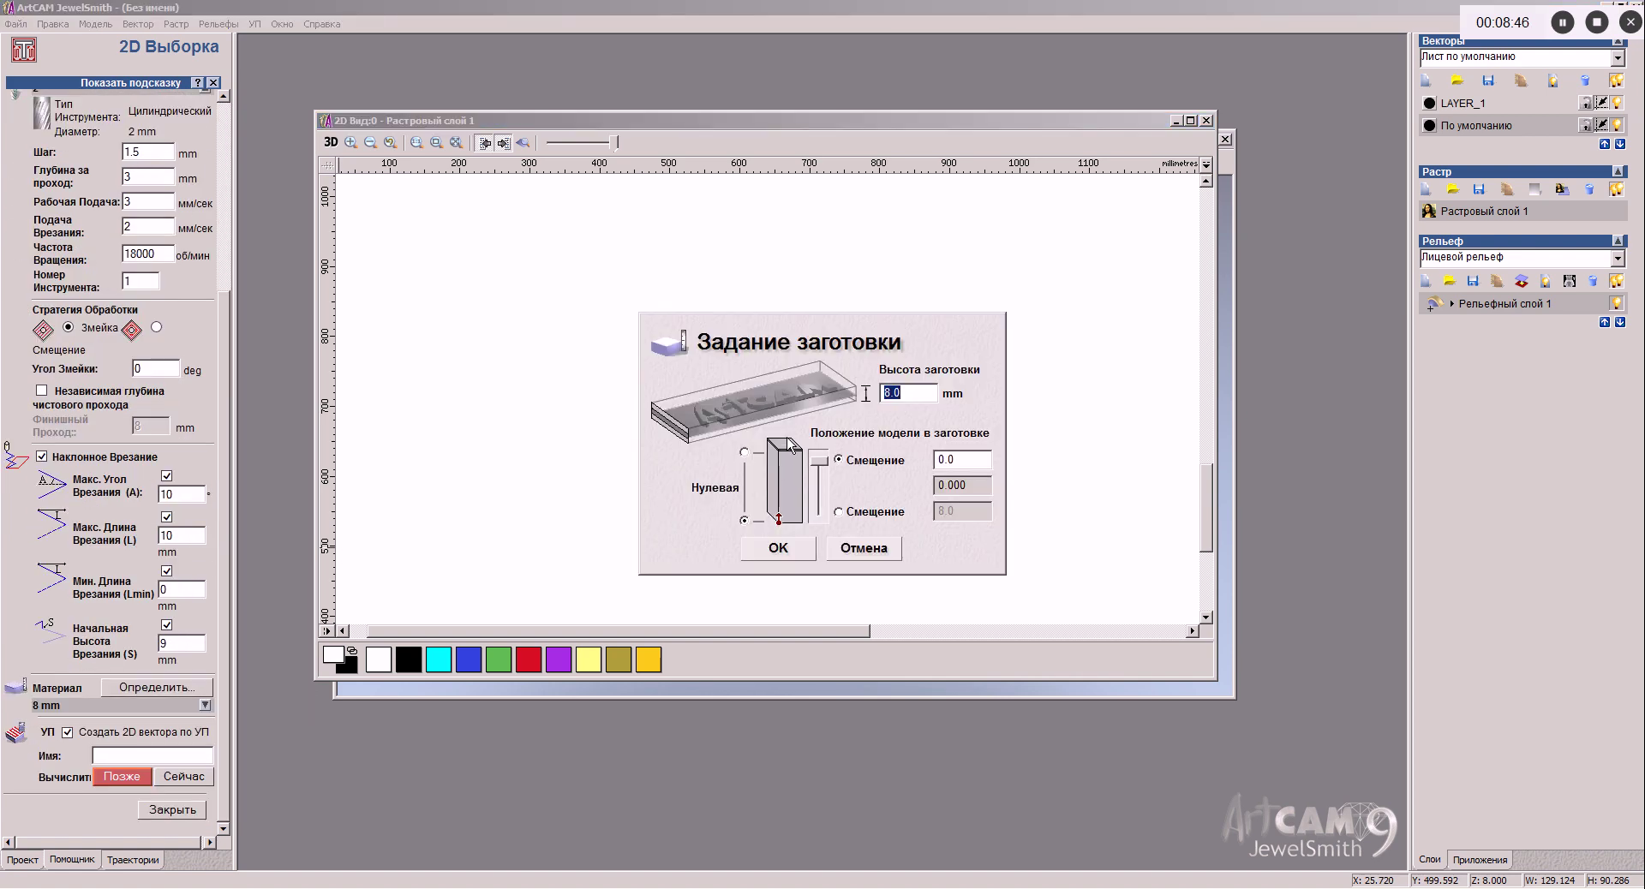
click(778, 550)
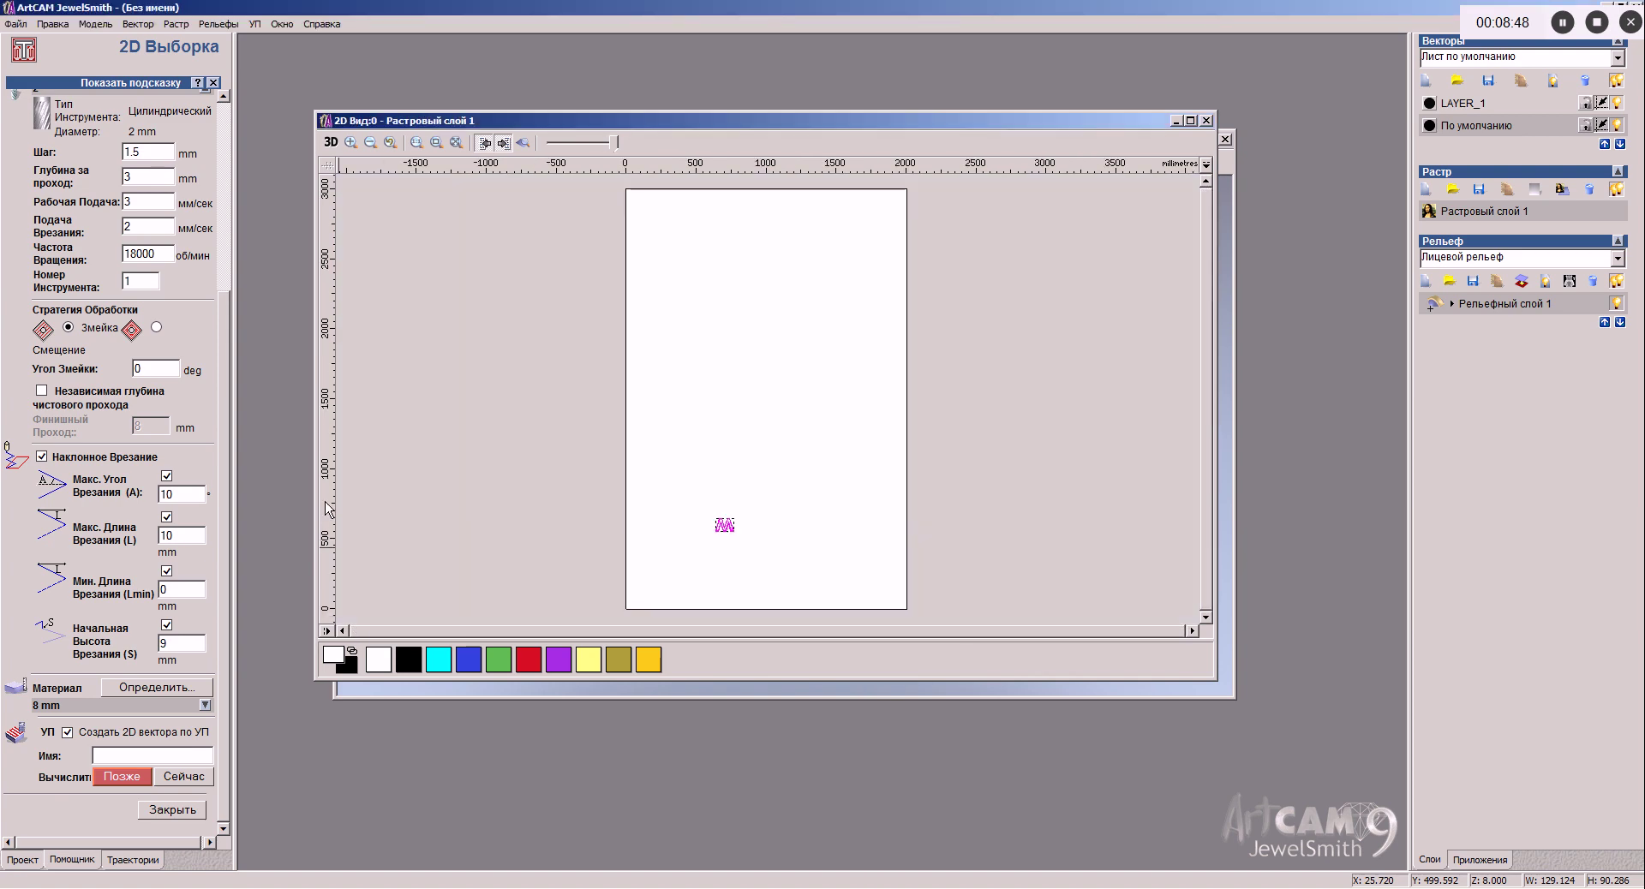
Step: Name the area clearance toolpath 1111 and calculate it immediately for both M contours
scroll(236, 386, up, 5)
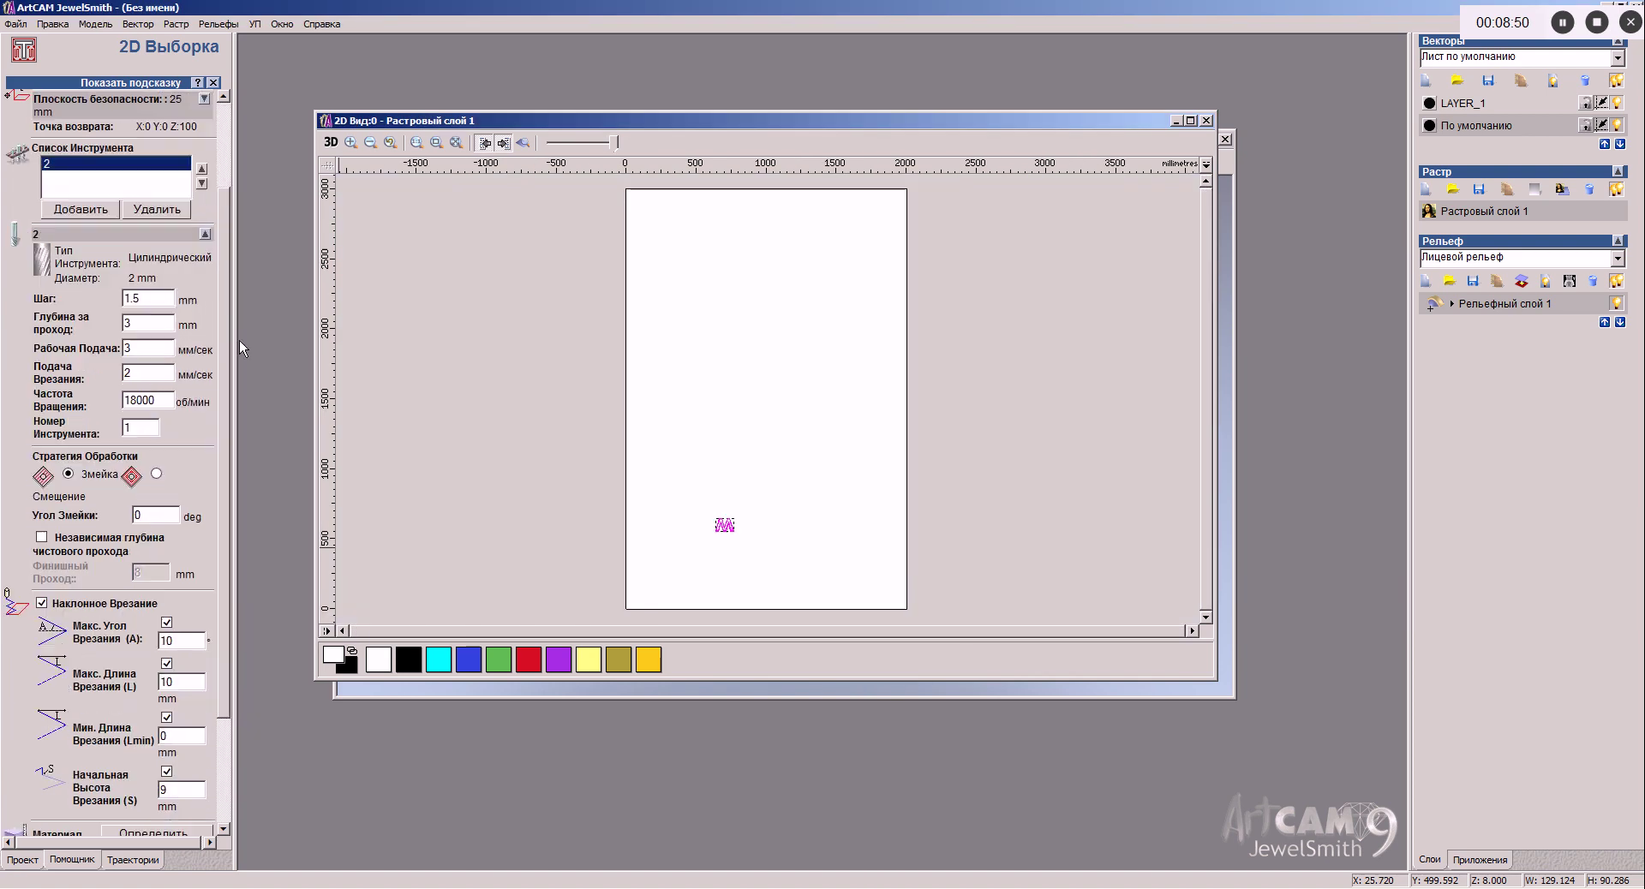
scroll(239, 341, down, 5)
click(142, 755)
text(1111)
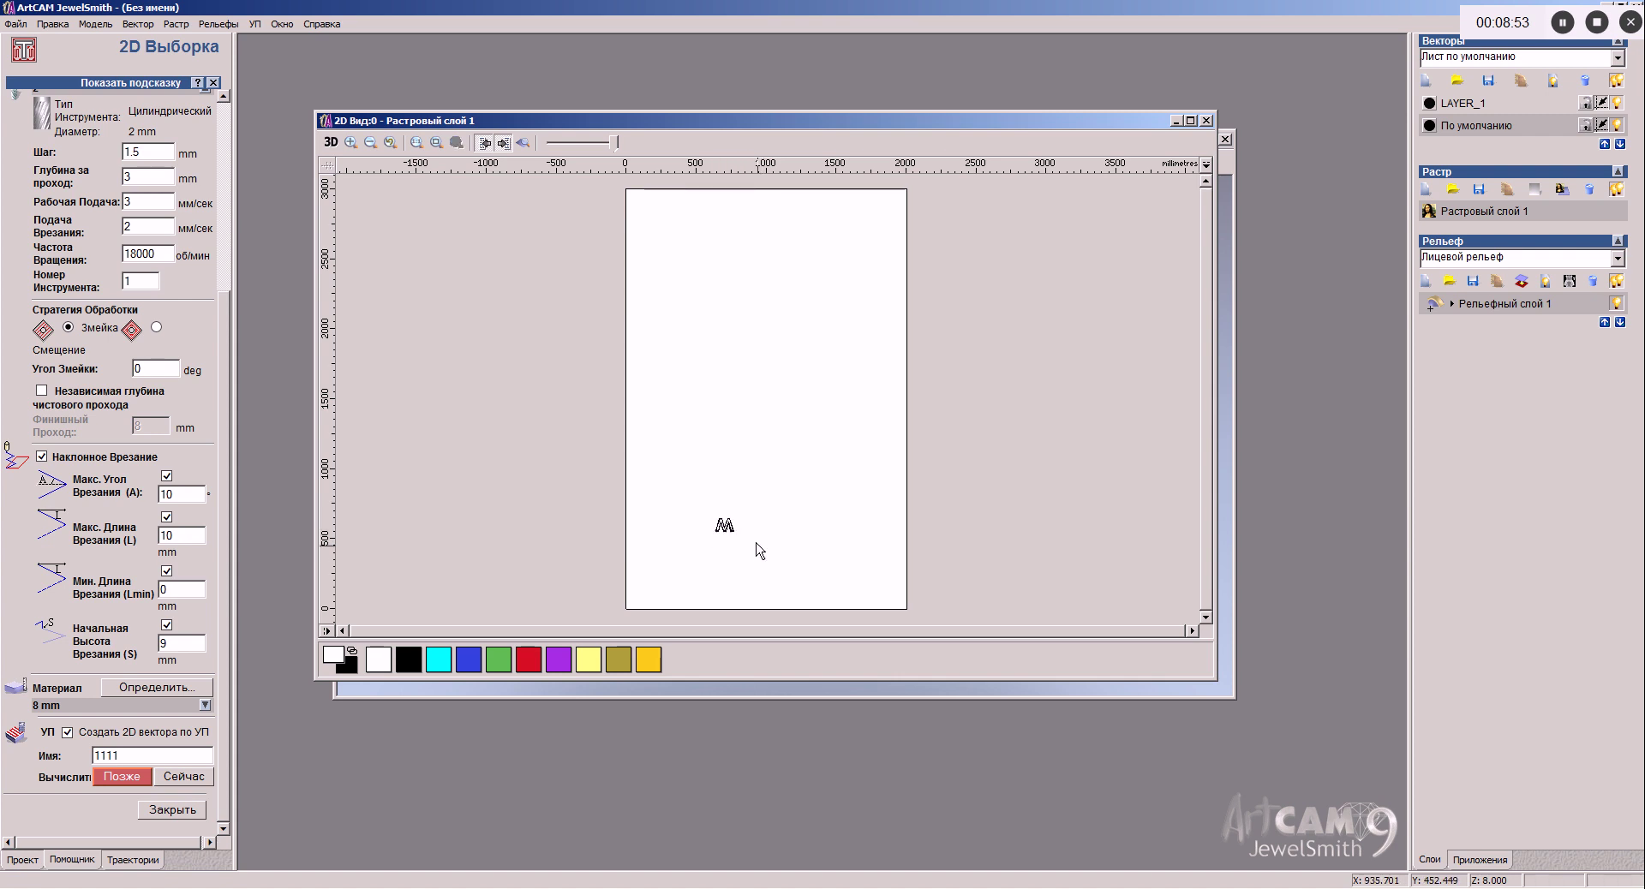
scroll(758, 546, up, 3)
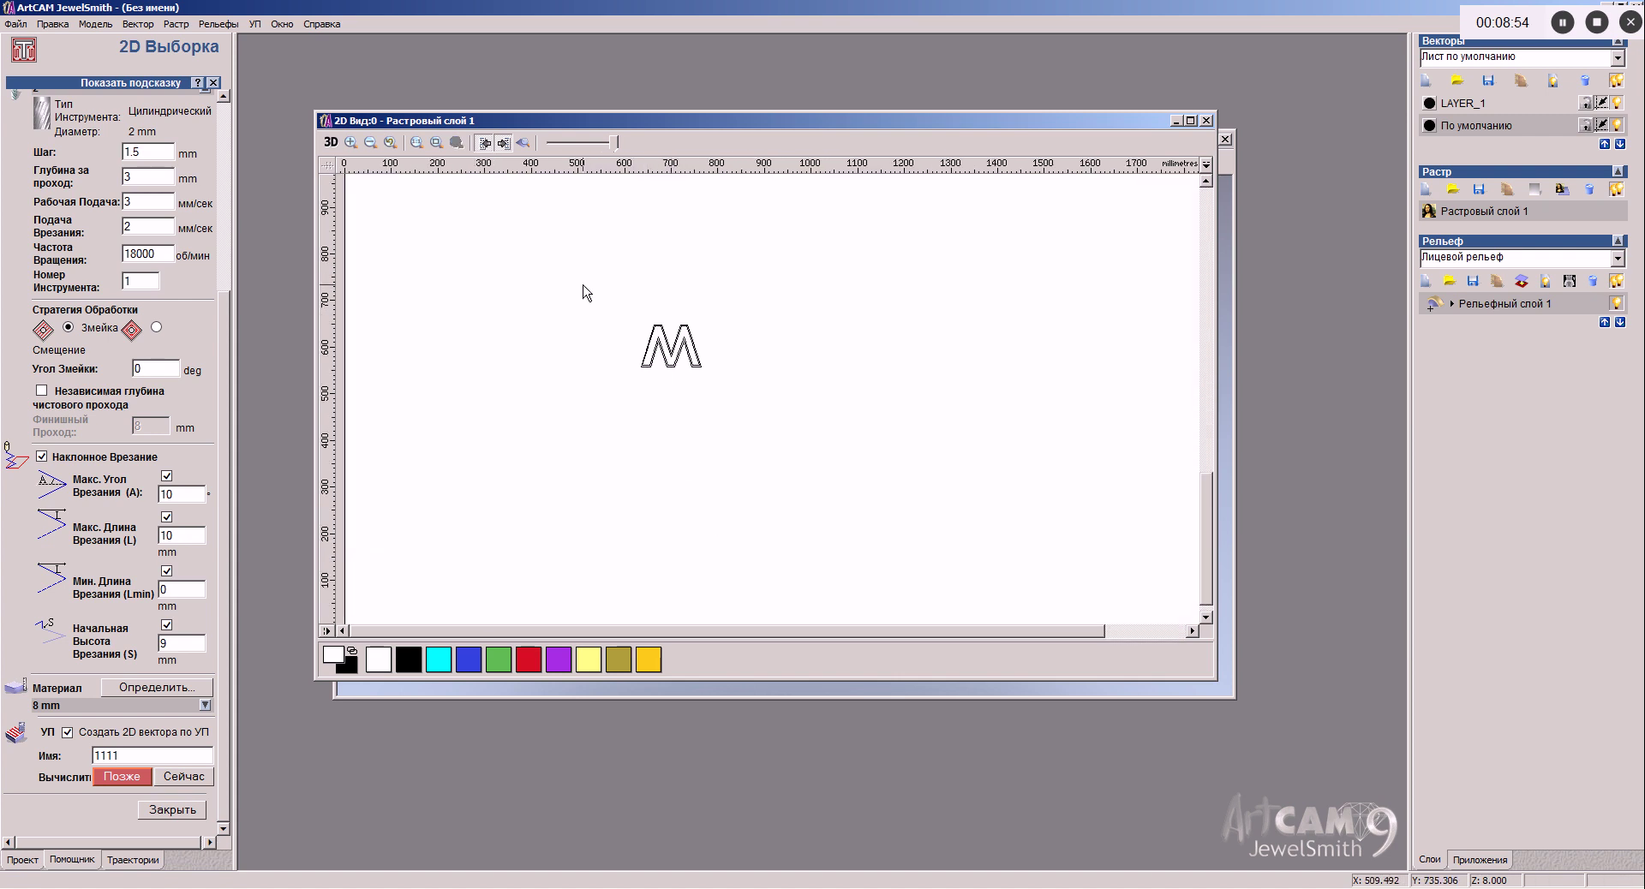
drag(583, 290, 961, 562)
scroll(709, 427, up, 1)
click(206, 782)
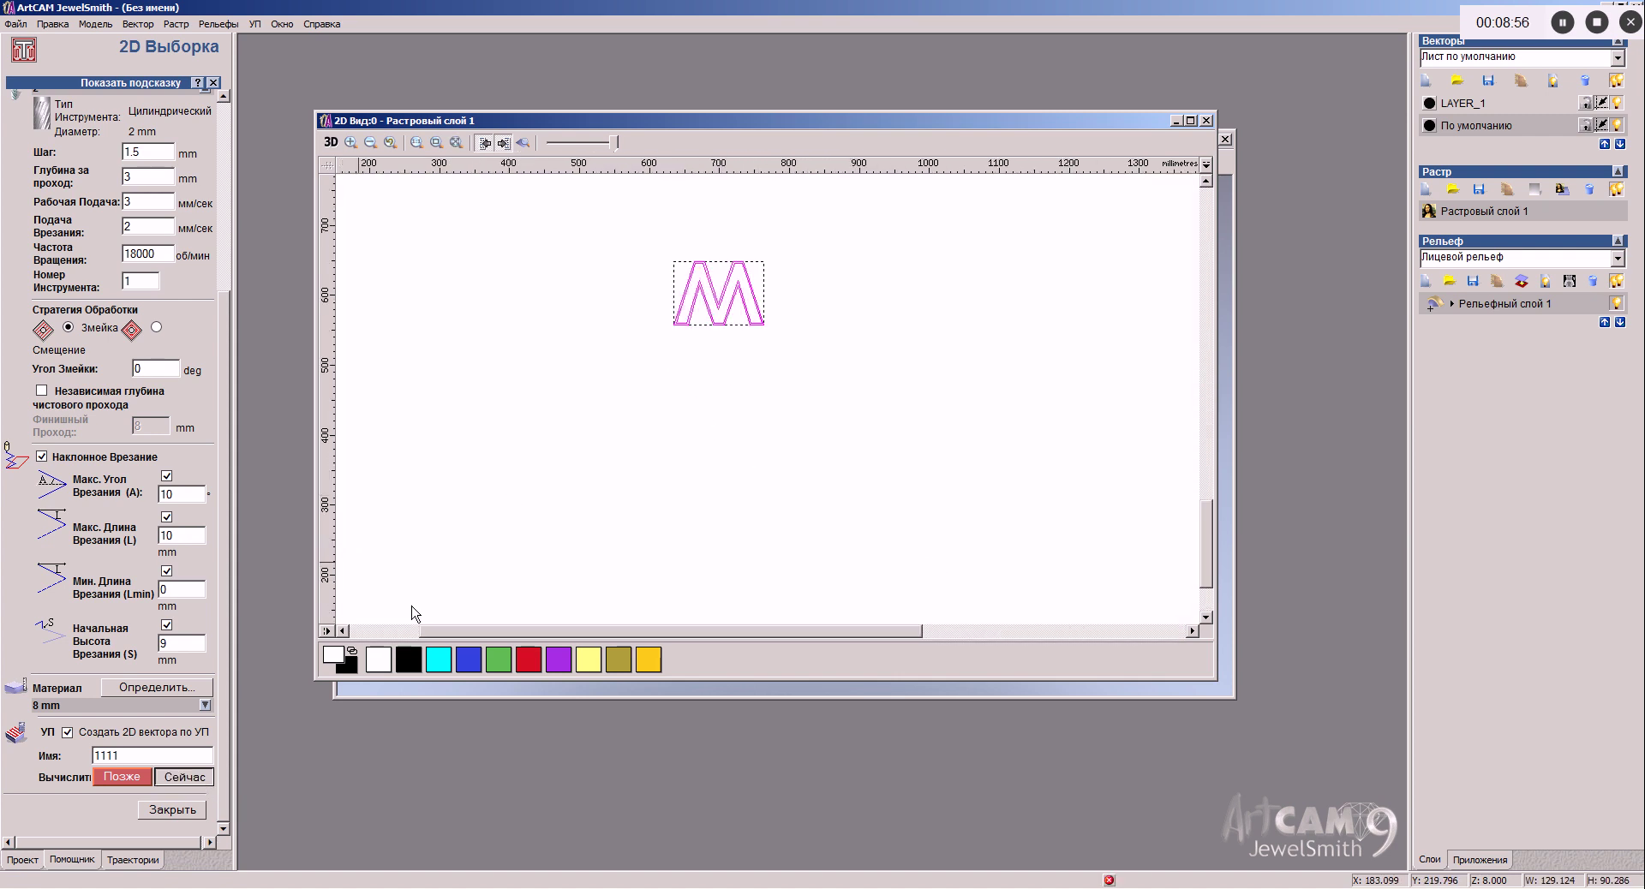
Step: Examine how the calculated clearance passes run between the inner and outer contours of the M
scroll(725, 364, up, 7)
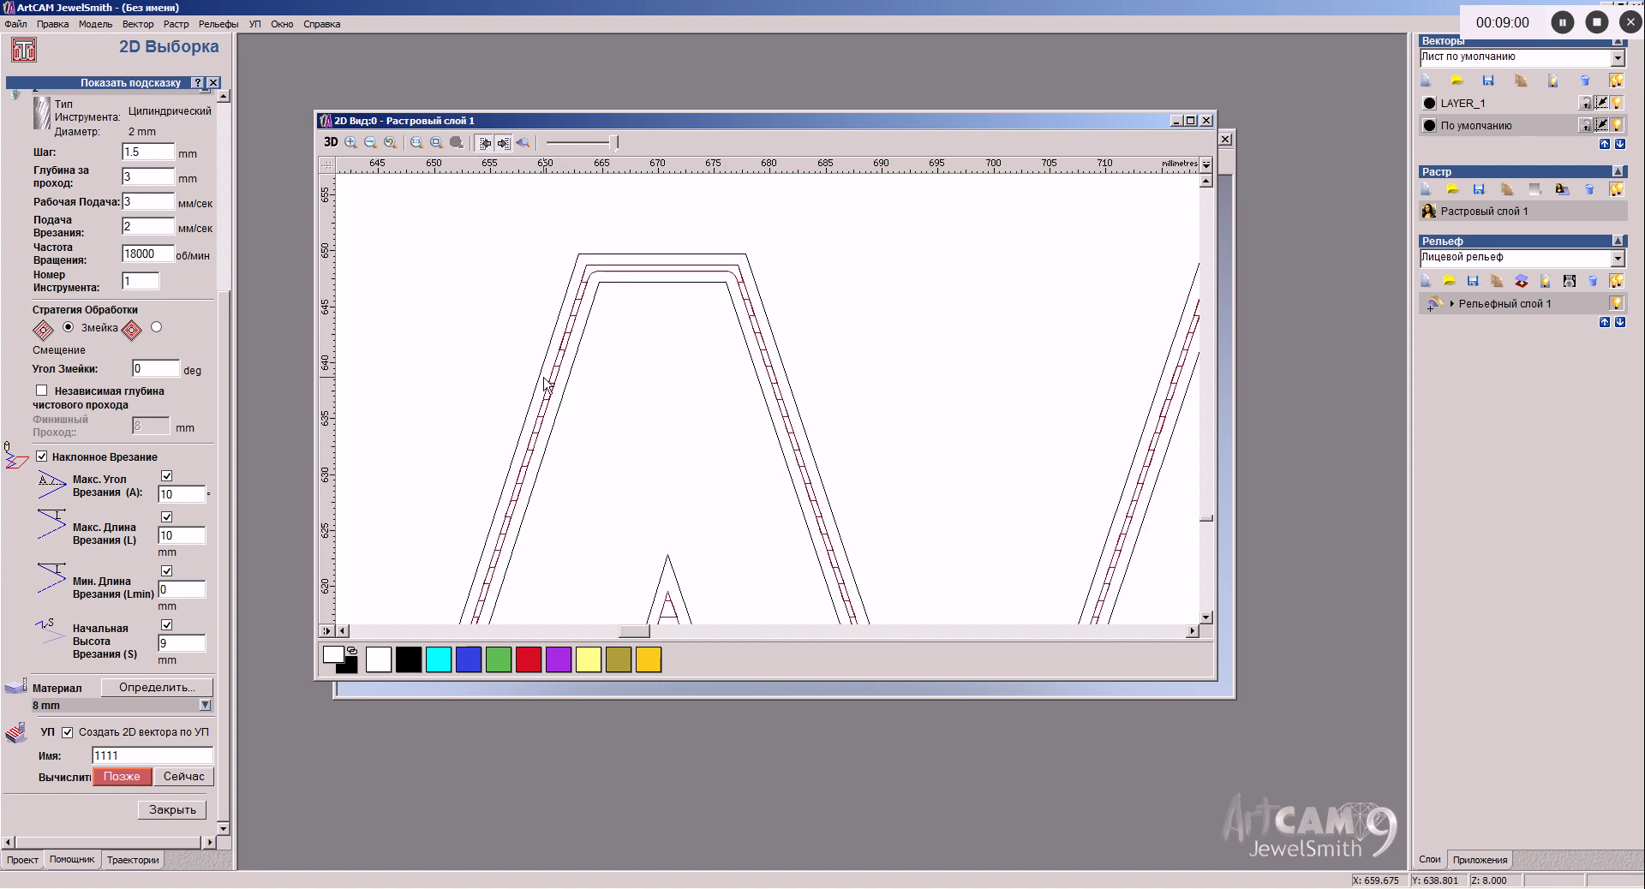
scroll(550, 414, down, 2)
scroll(550, 413, down, 2)
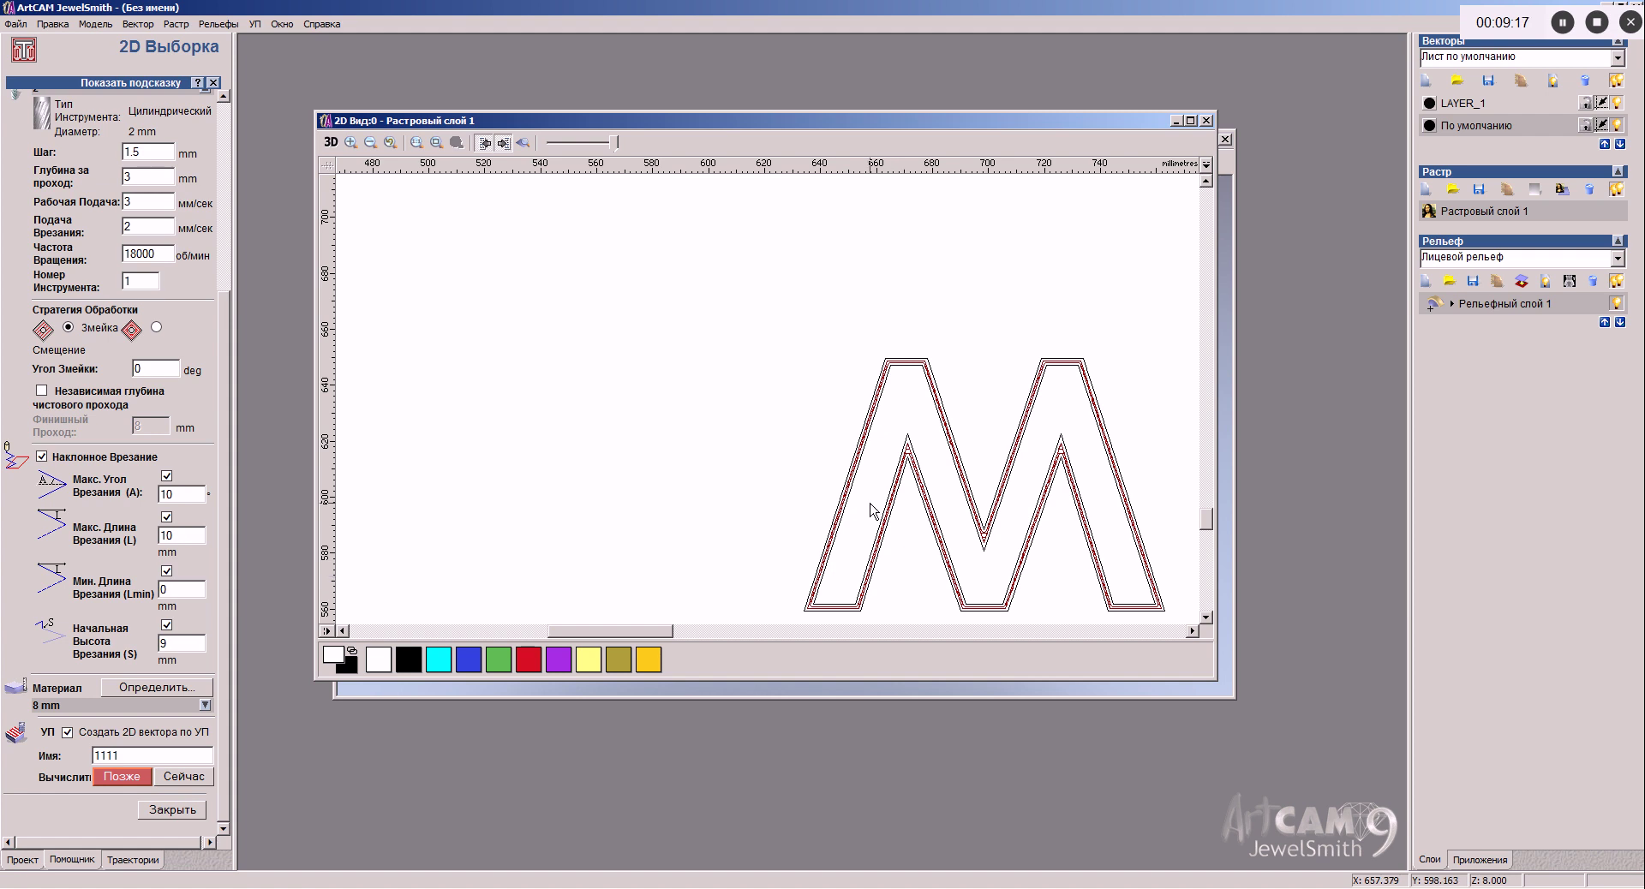
scroll(912, 369, up, 1)
scroll(760, 426, up, 1)
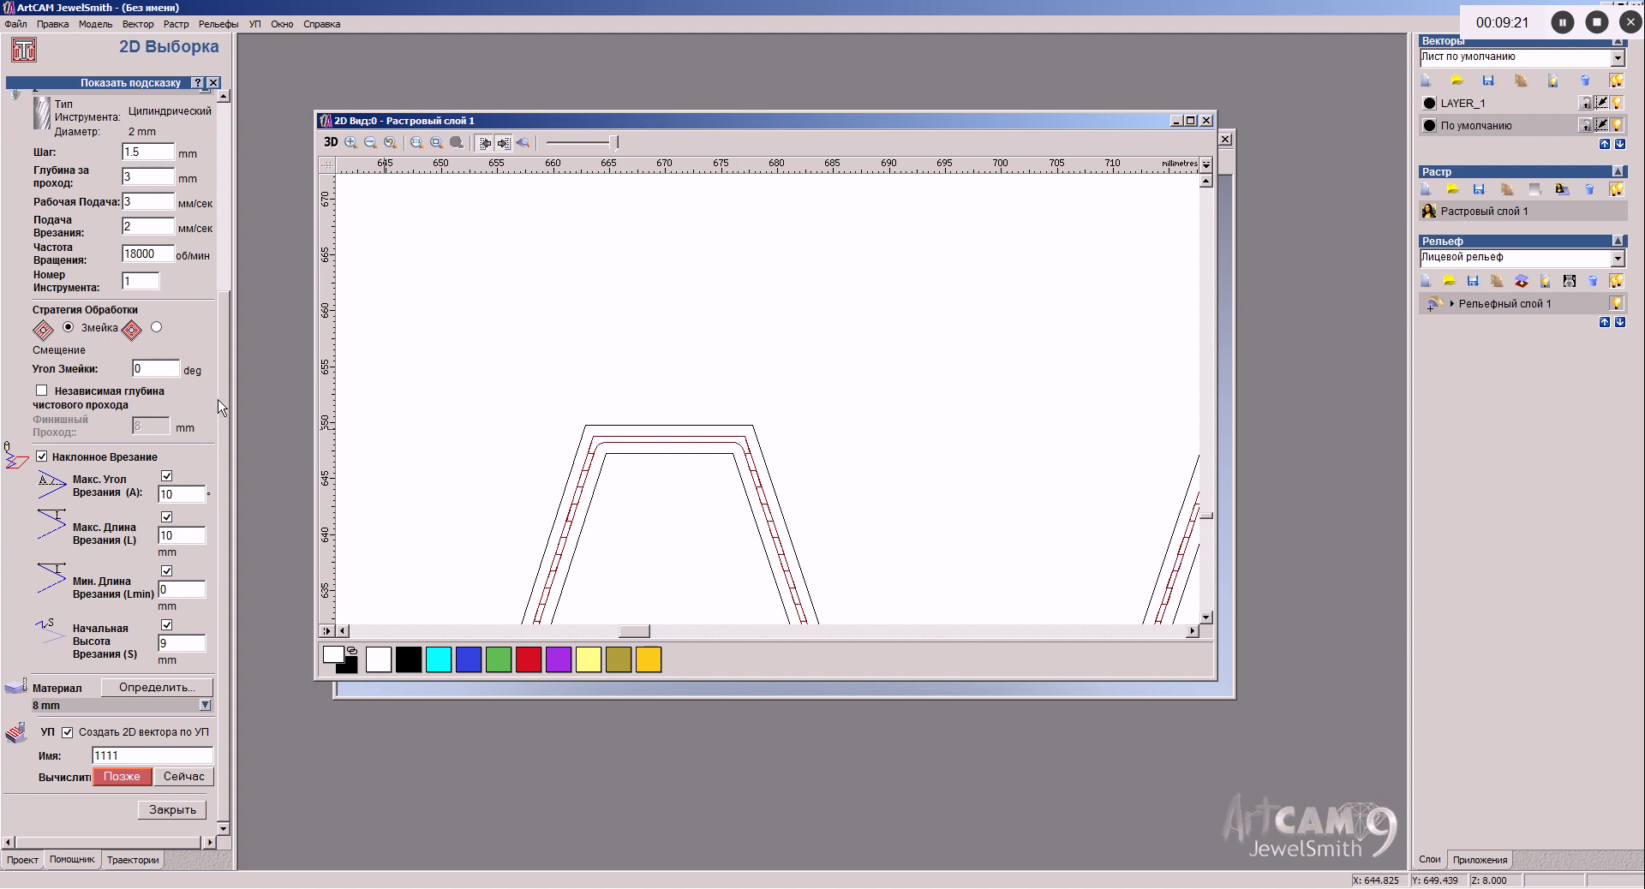
scroll(223, 398, up, 5)
scroll(233, 172, down, 5)
Step: Select the outer contour of the M, close the area clearance settings and start profile machining
click(687, 426)
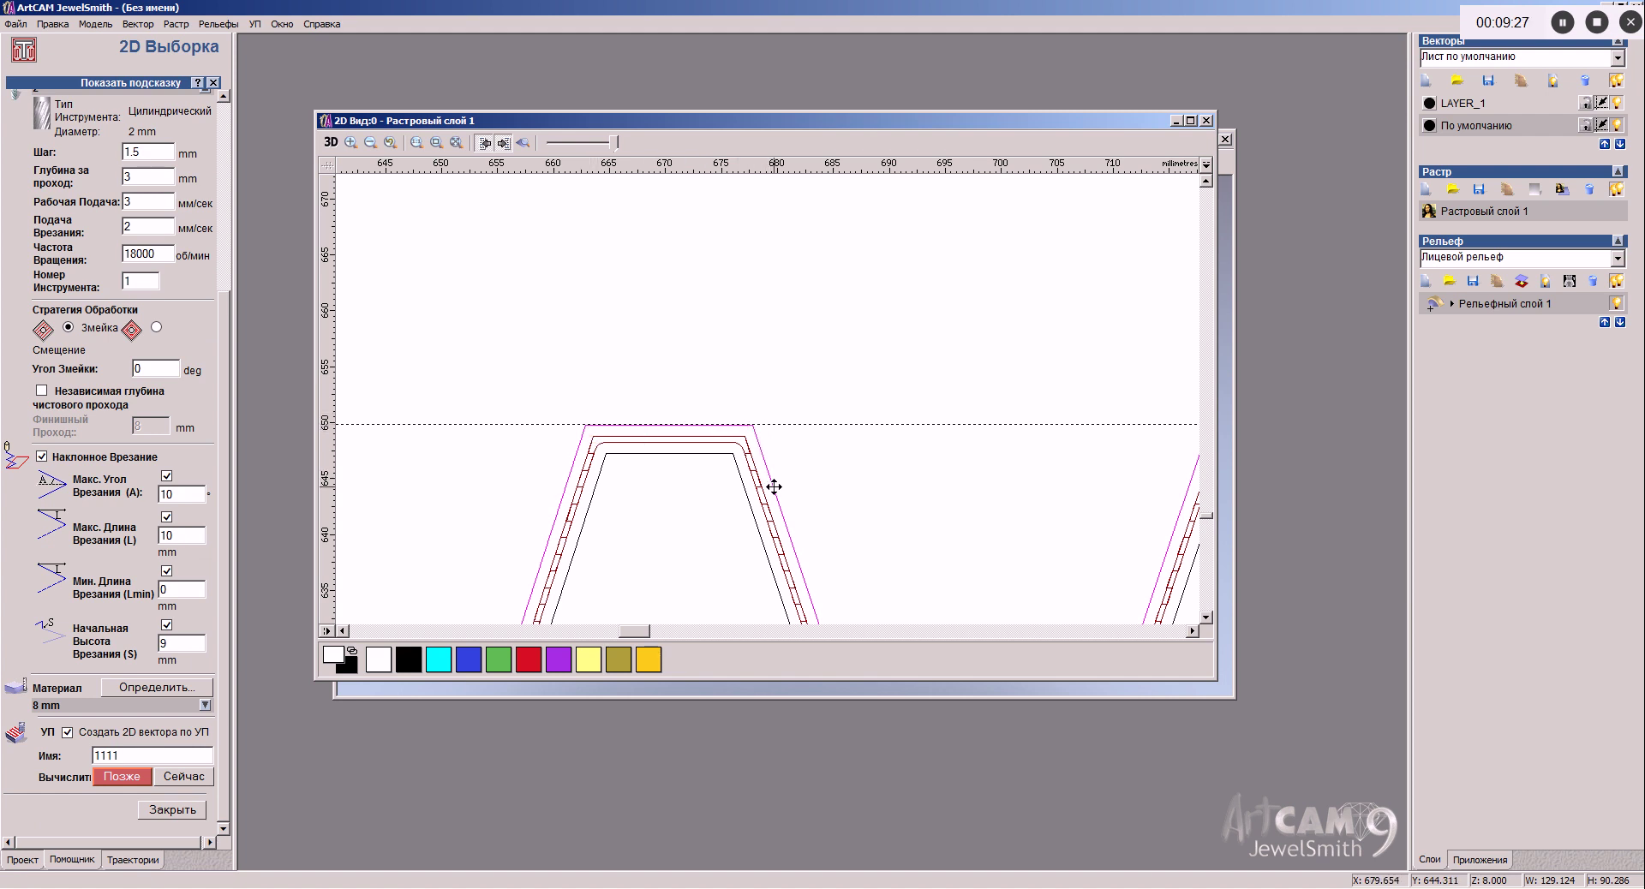
click(183, 810)
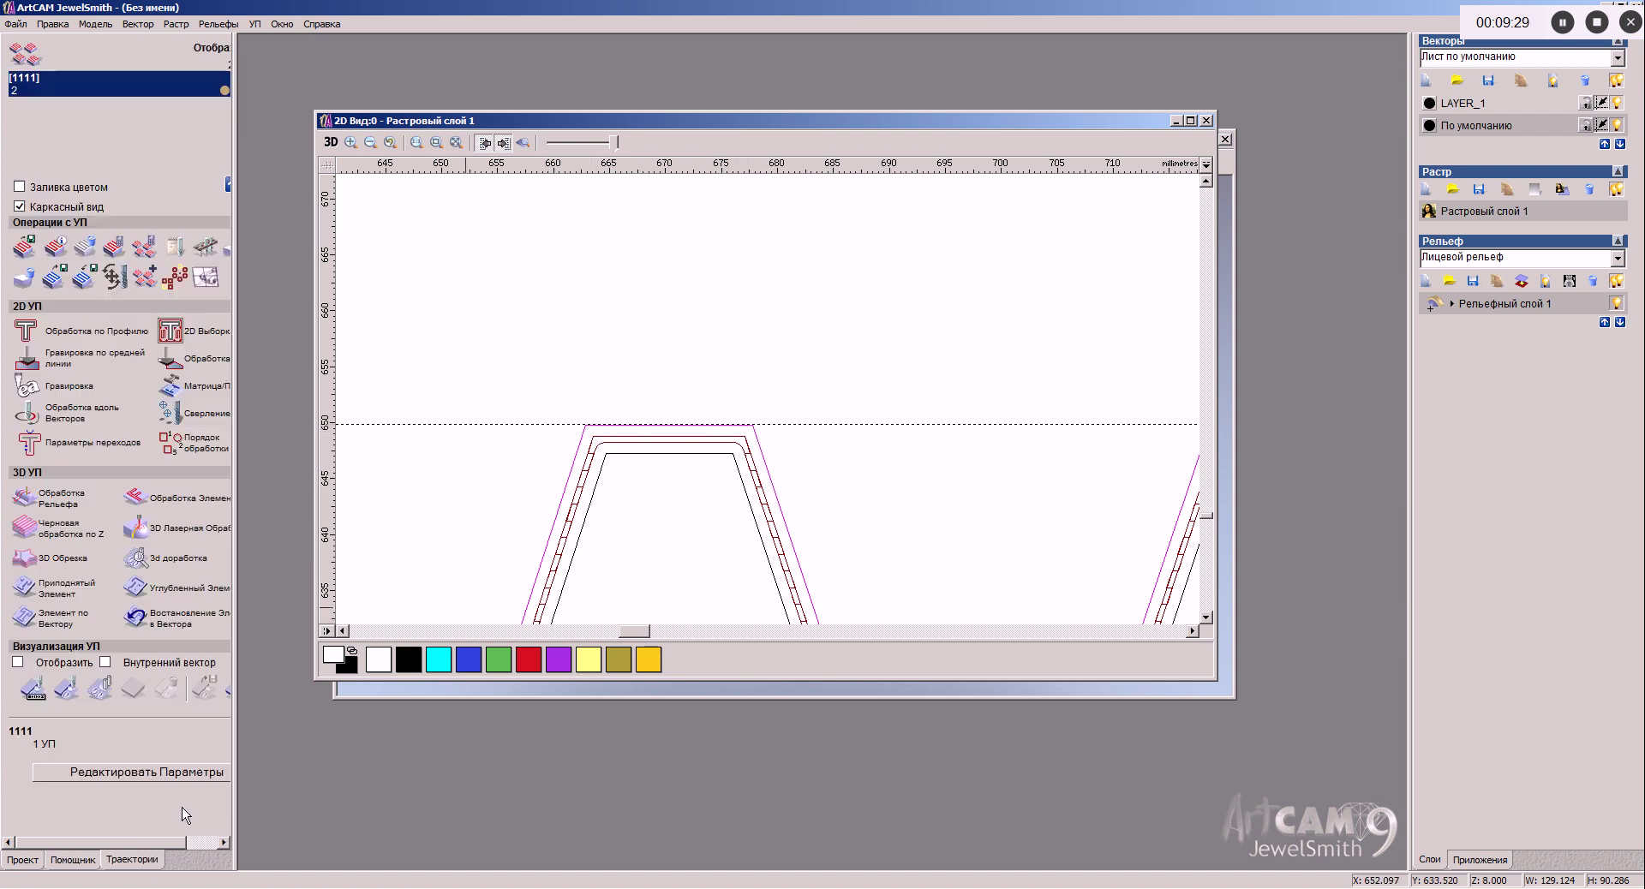
click(27, 331)
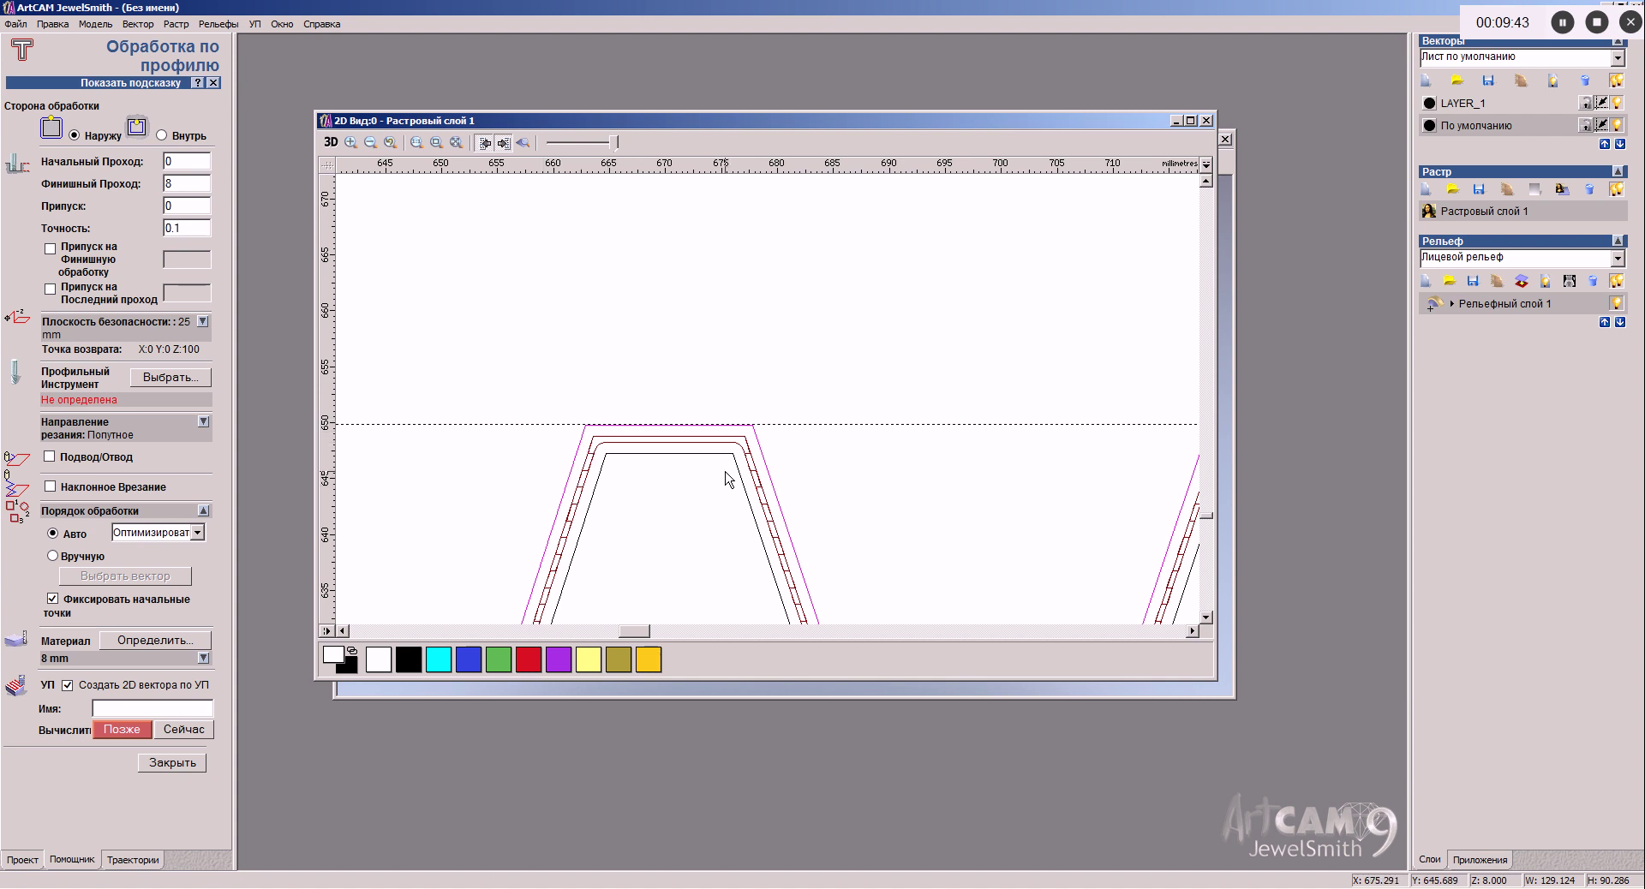
Step: Choose the 2 mm end mill from the tool database as the profiling tool
click(166, 390)
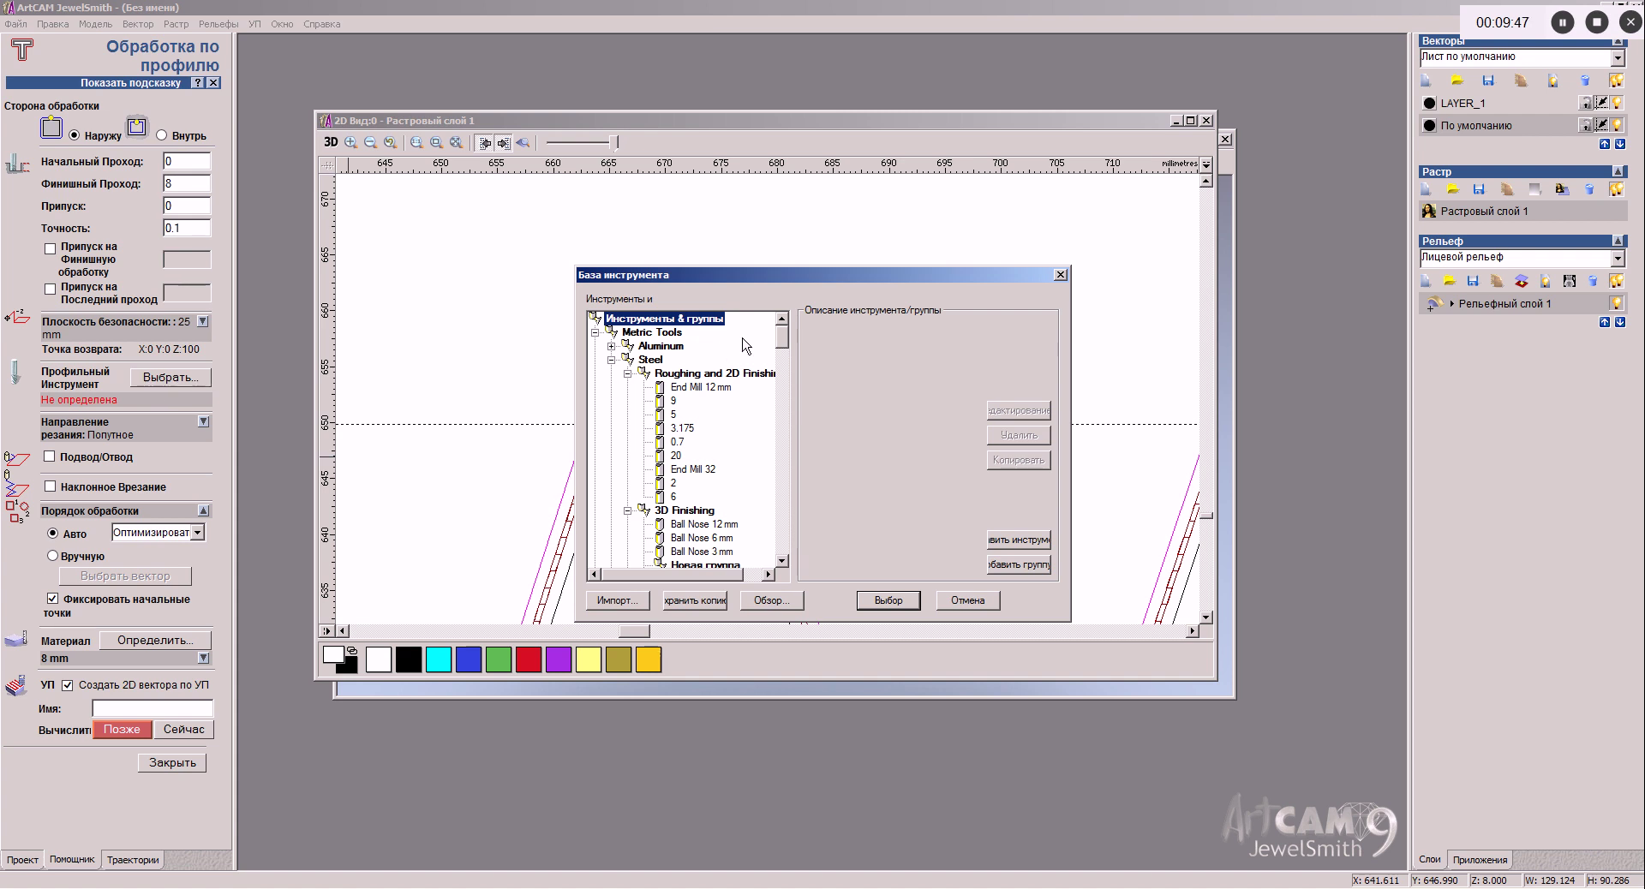
drag(784, 342, 781, 566)
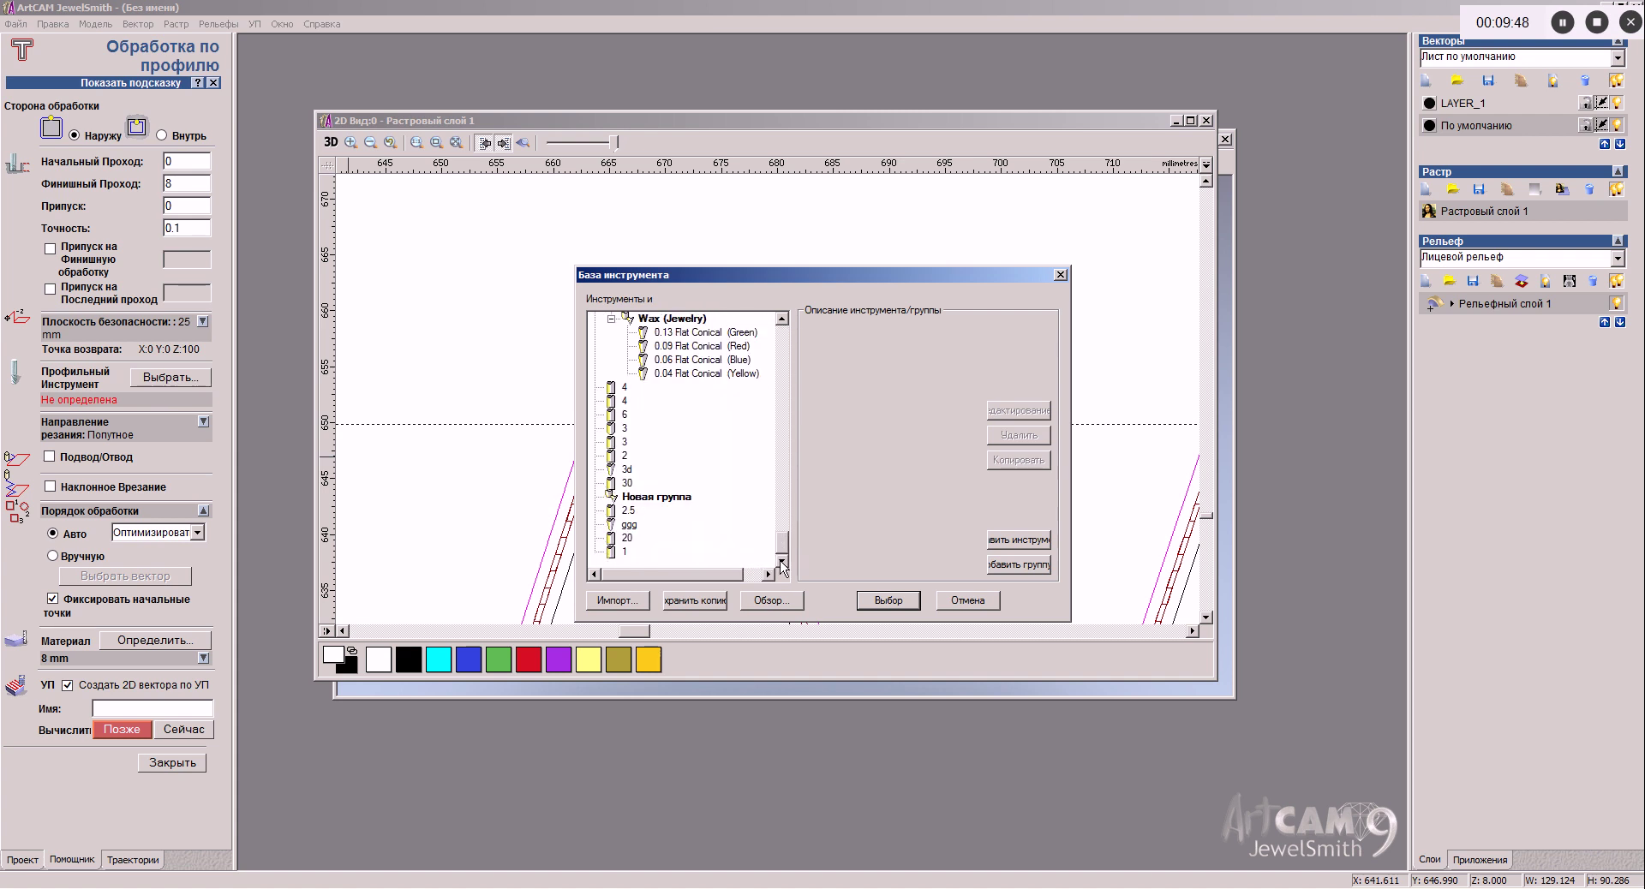
click(625, 455)
double_click(625, 455)
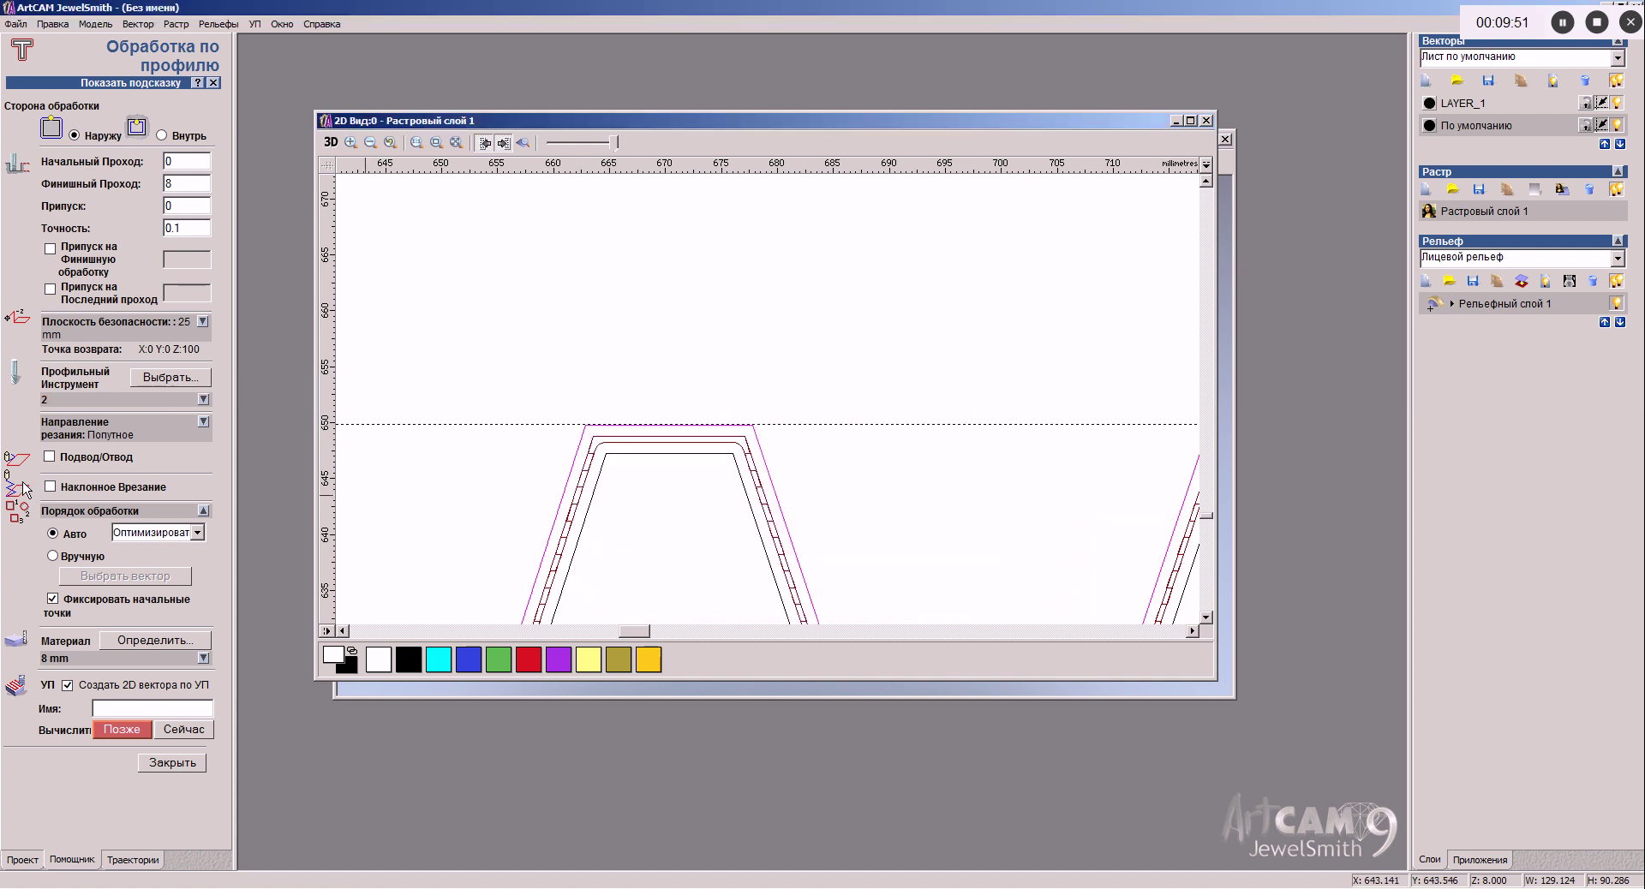
Step: Enable ramped plunging for the outside profile cut and confirm the 8 mm stock height in the material setup
click(49, 487)
scroll(89, 468, down, 3)
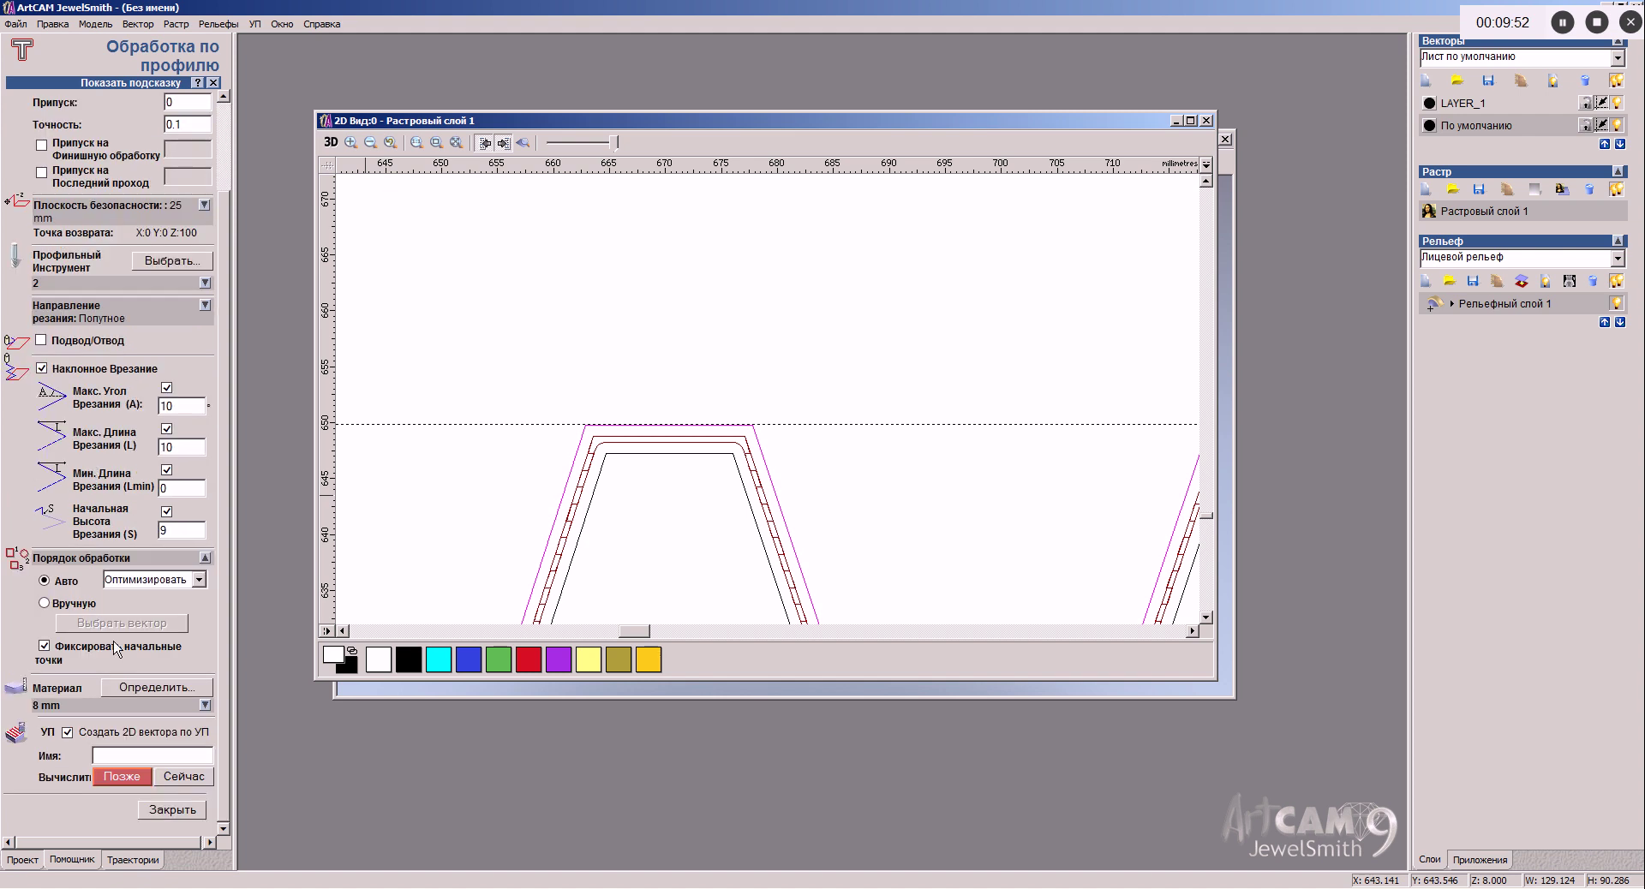
click(161, 688)
click(776, 549)
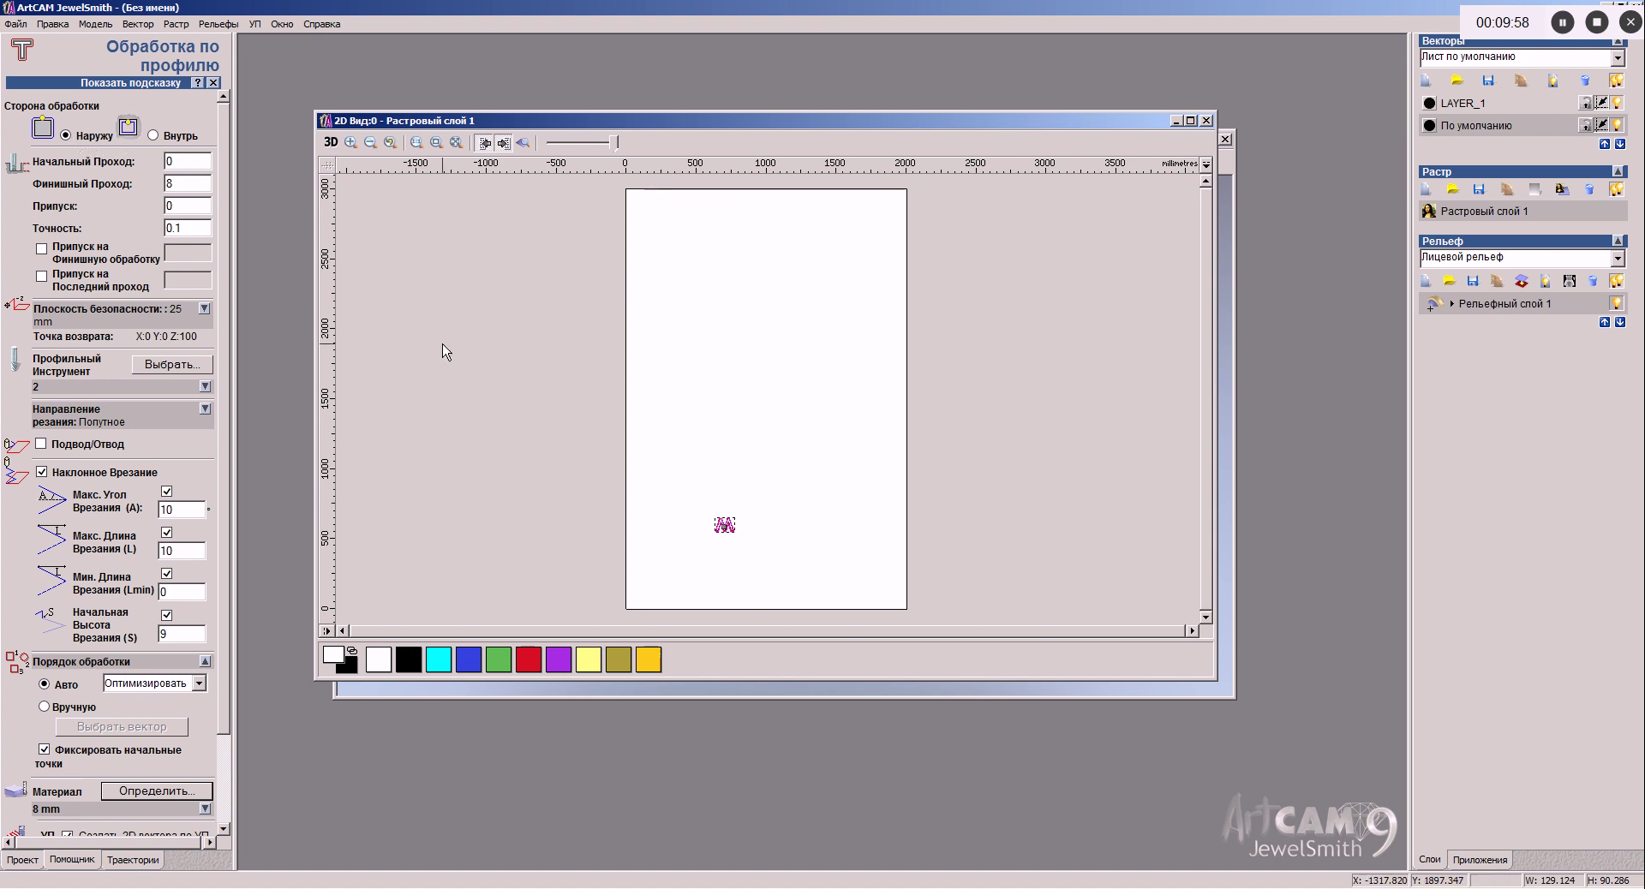
Step: Calculate the outside profile toolpath along the outer contour of the M, naming it 22222
scroll(718, 514, up, 2)
scroll(634, 352, up, 10)
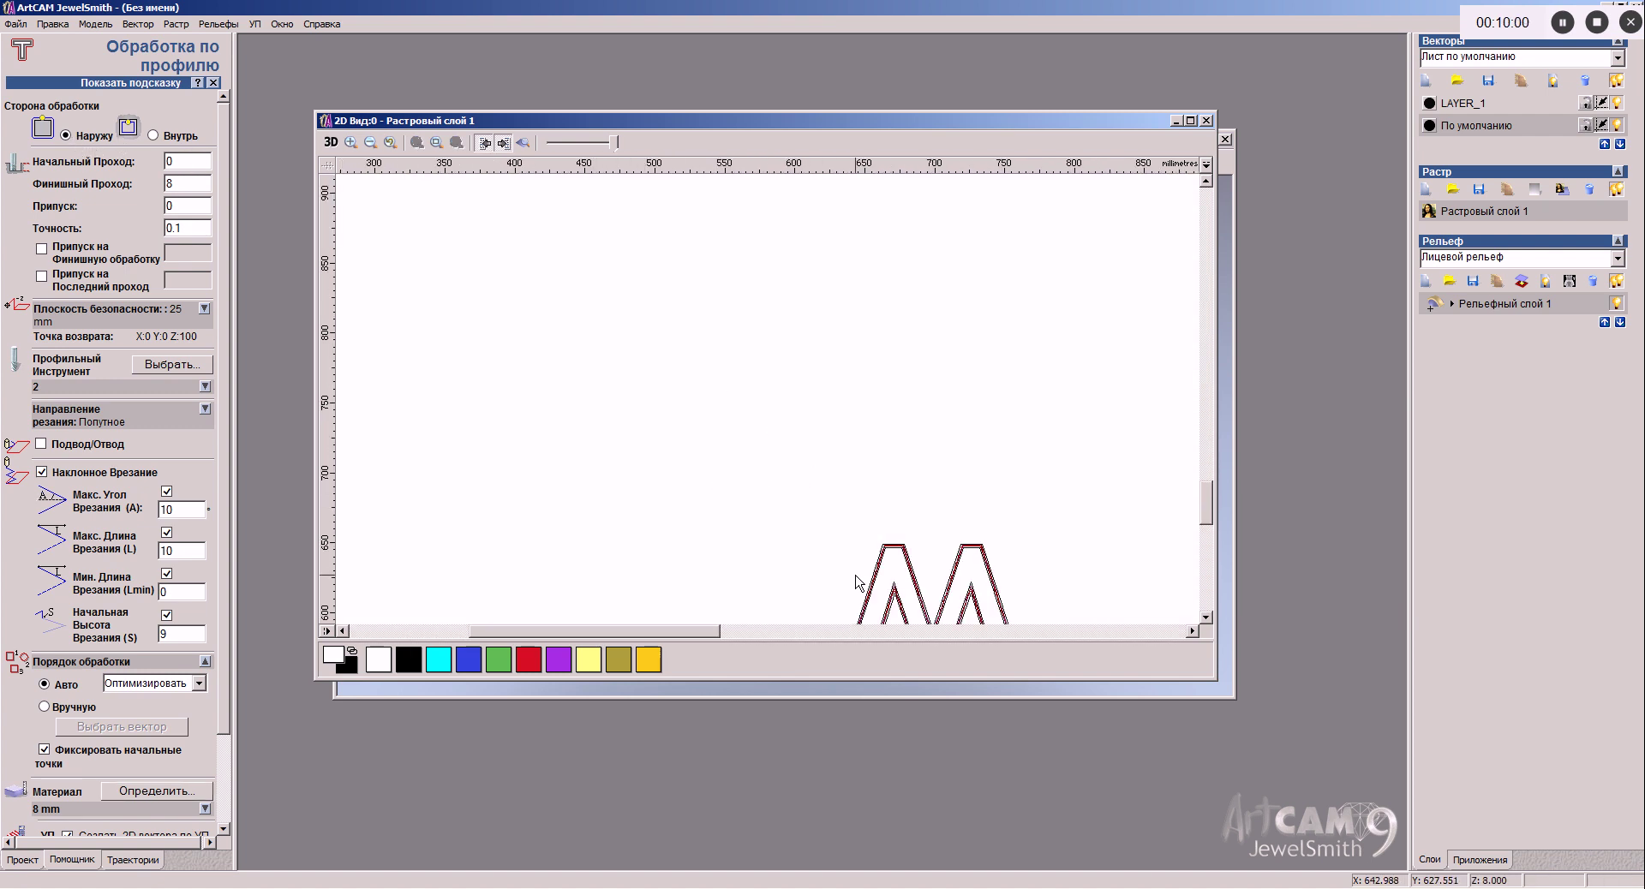
click(800, 418)
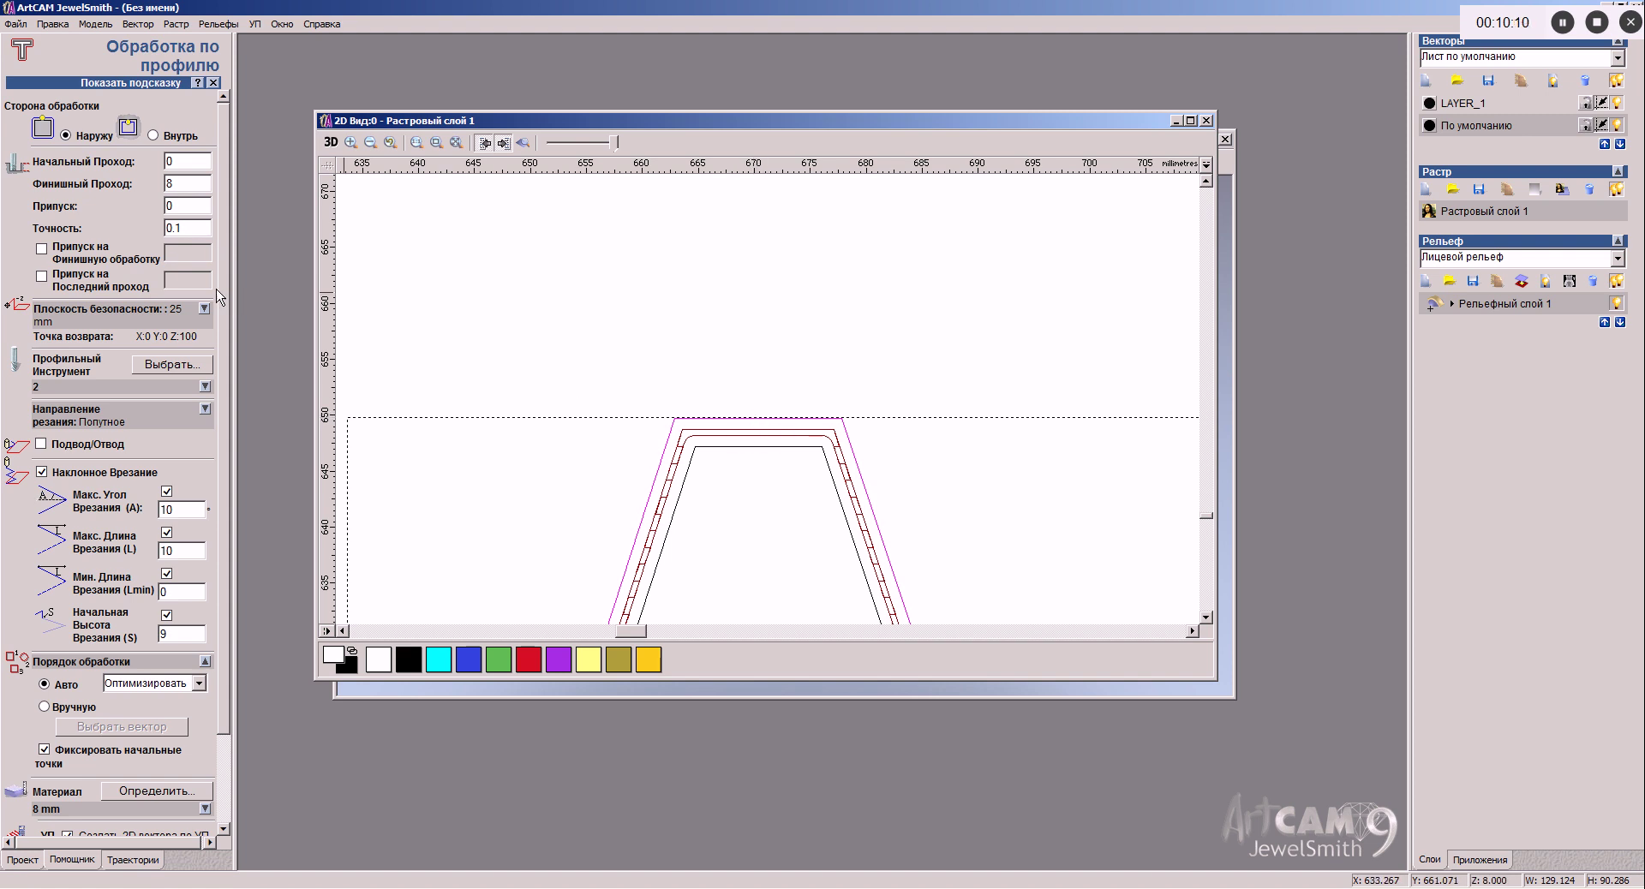
drag(222, 295, 225, 432)
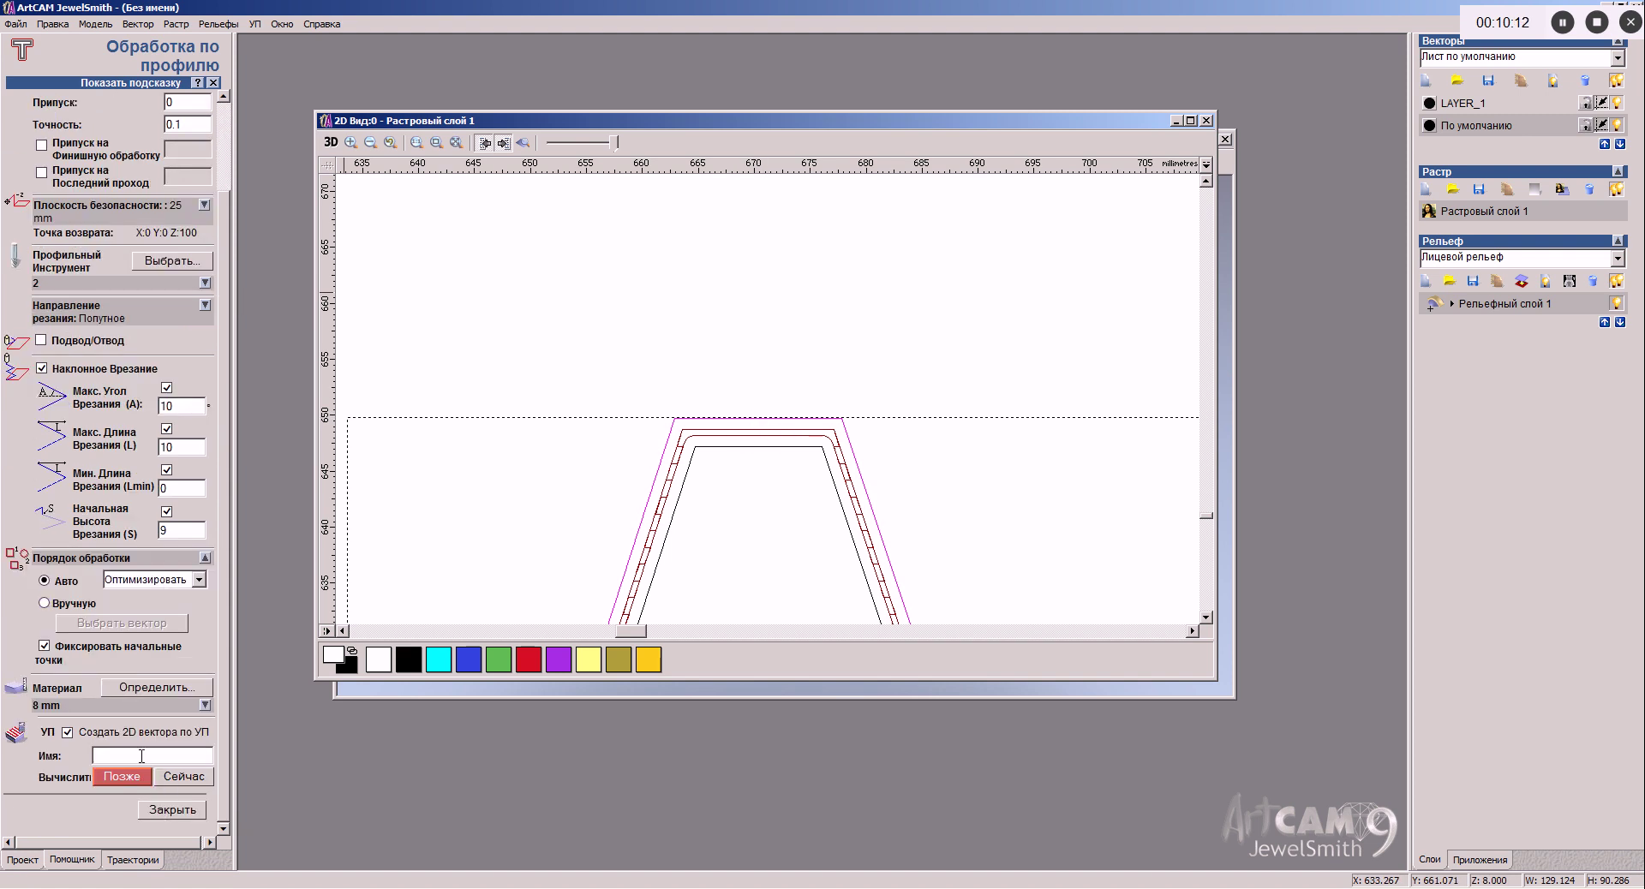
text(22222)
click(185, 777)
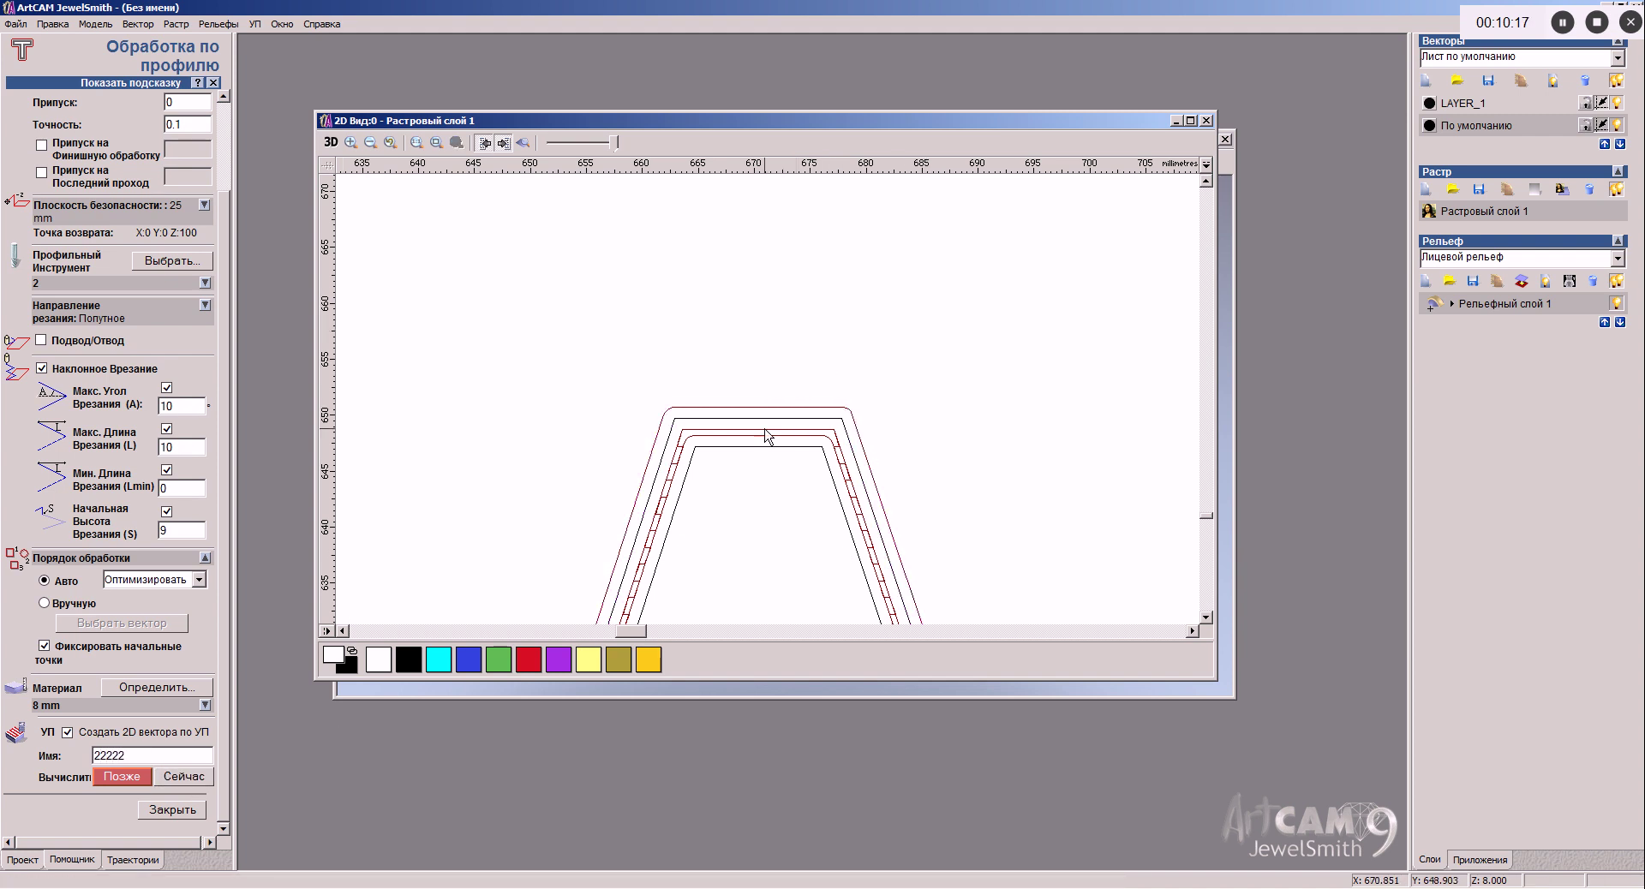
Step: Examine how the calculated profile pass runs around the outer contour of the M relative to the clearance passes
scroll(724, 416, up, 1)
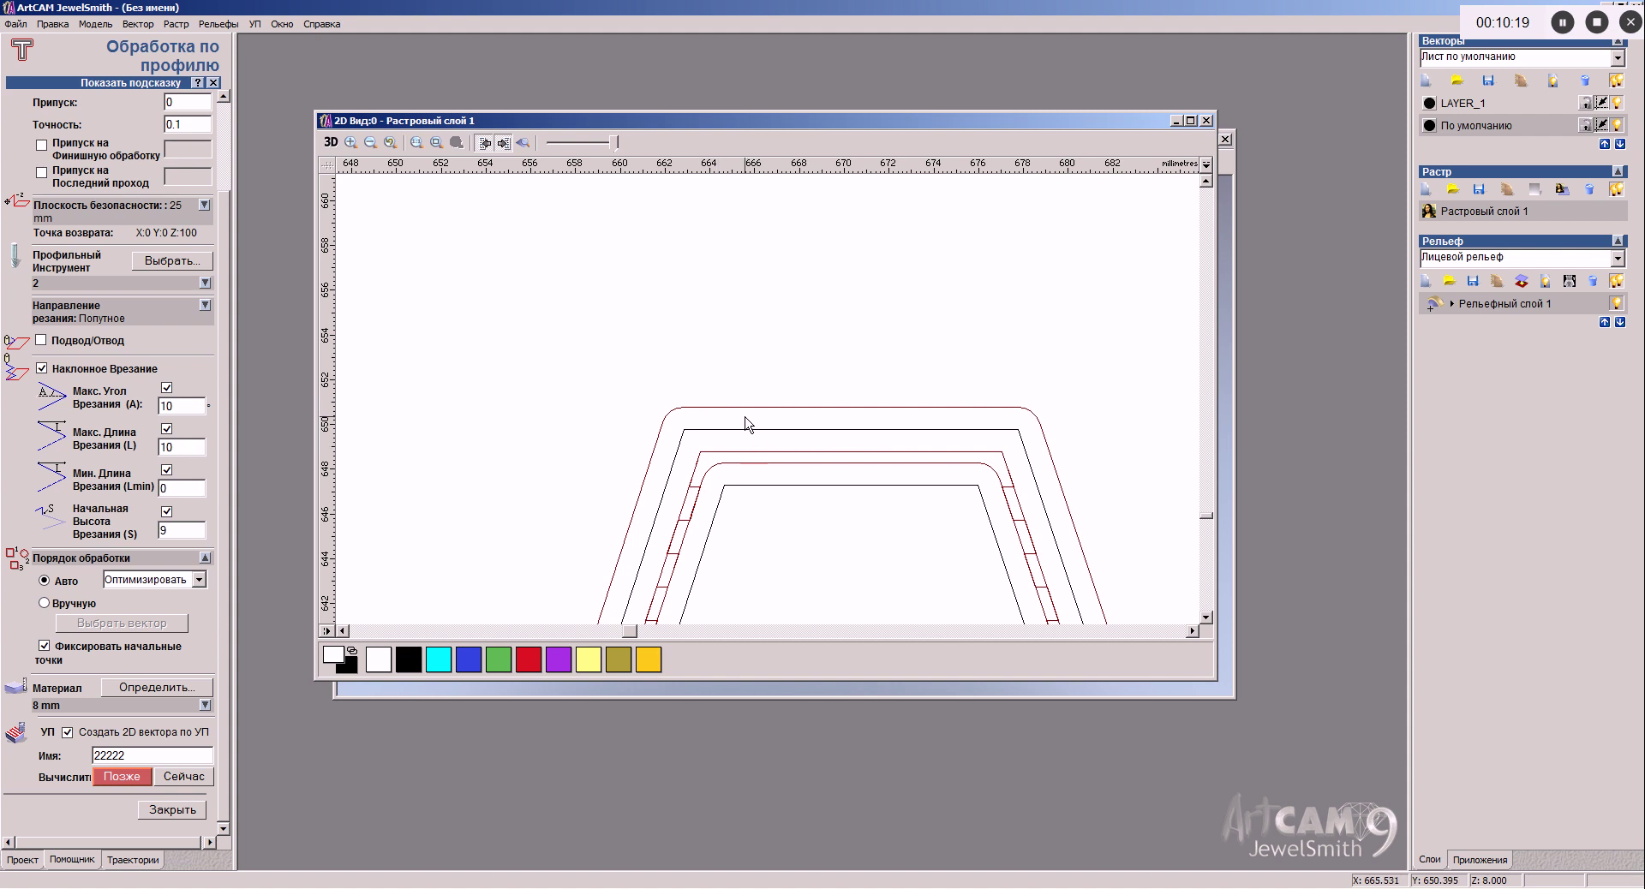
scroll(742, 446, up, 3)
scroll(709, 555, down, 2)
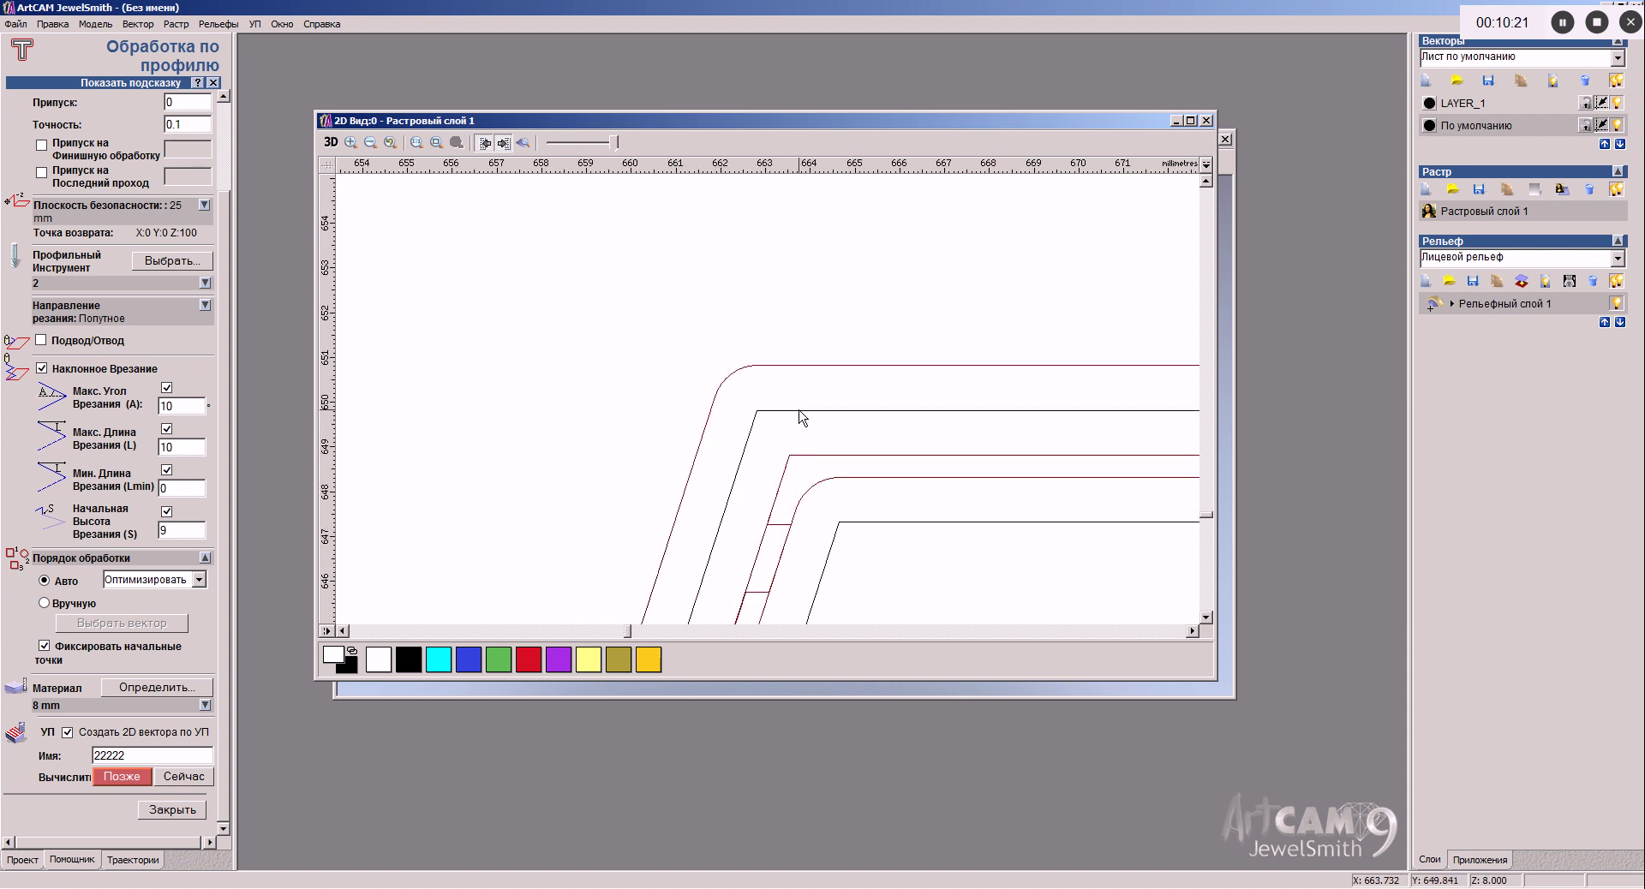
click(810, 366)
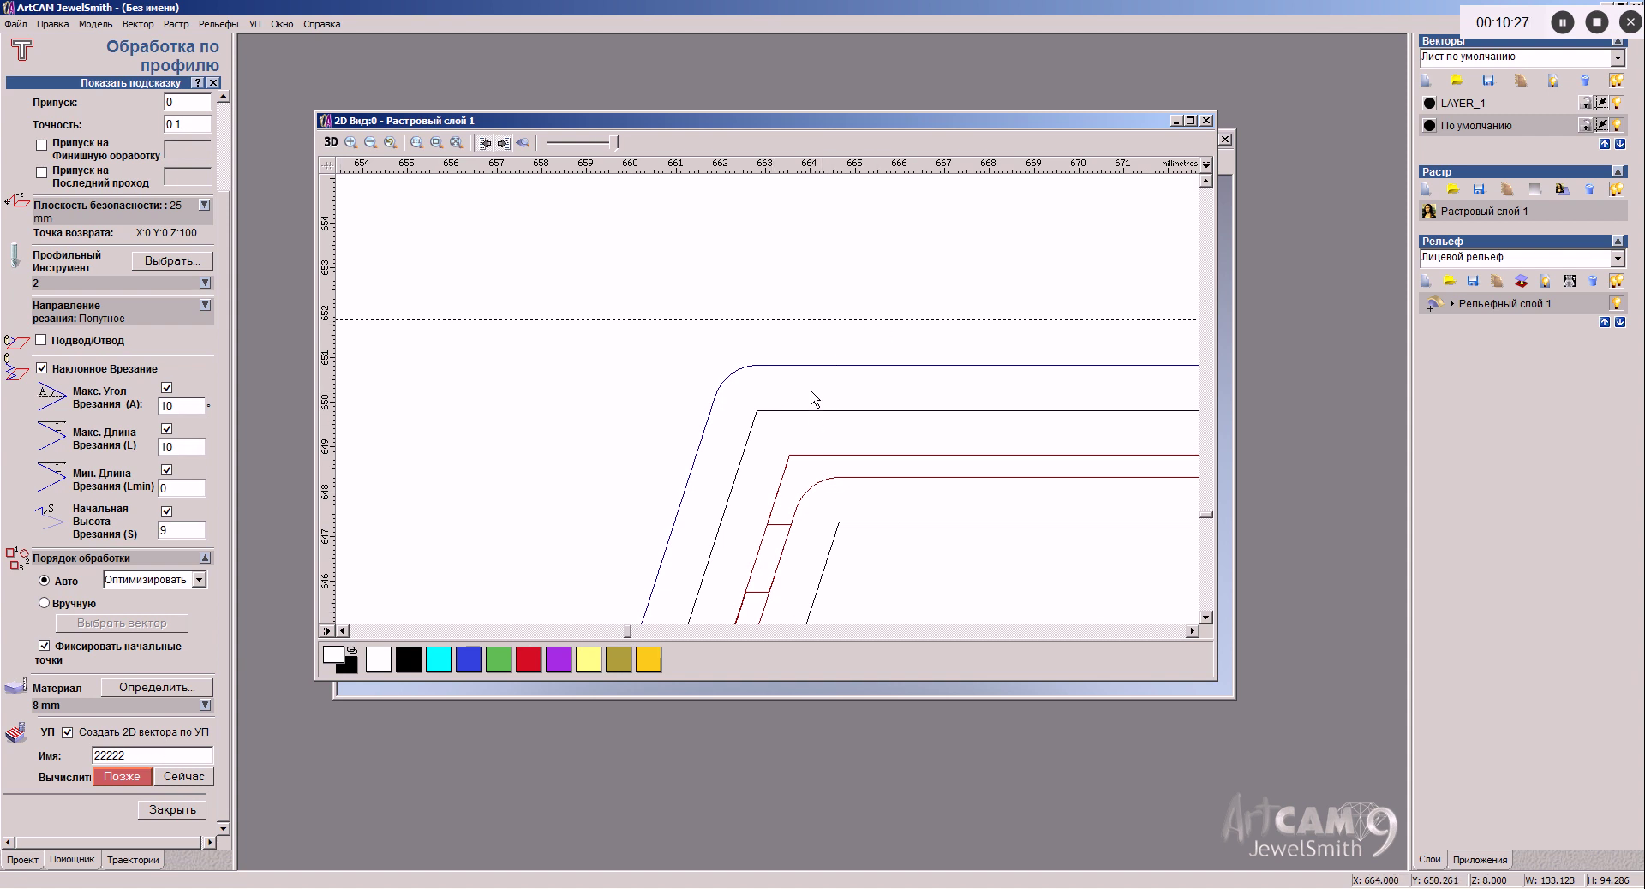
scroll(789, 407, down, 3)
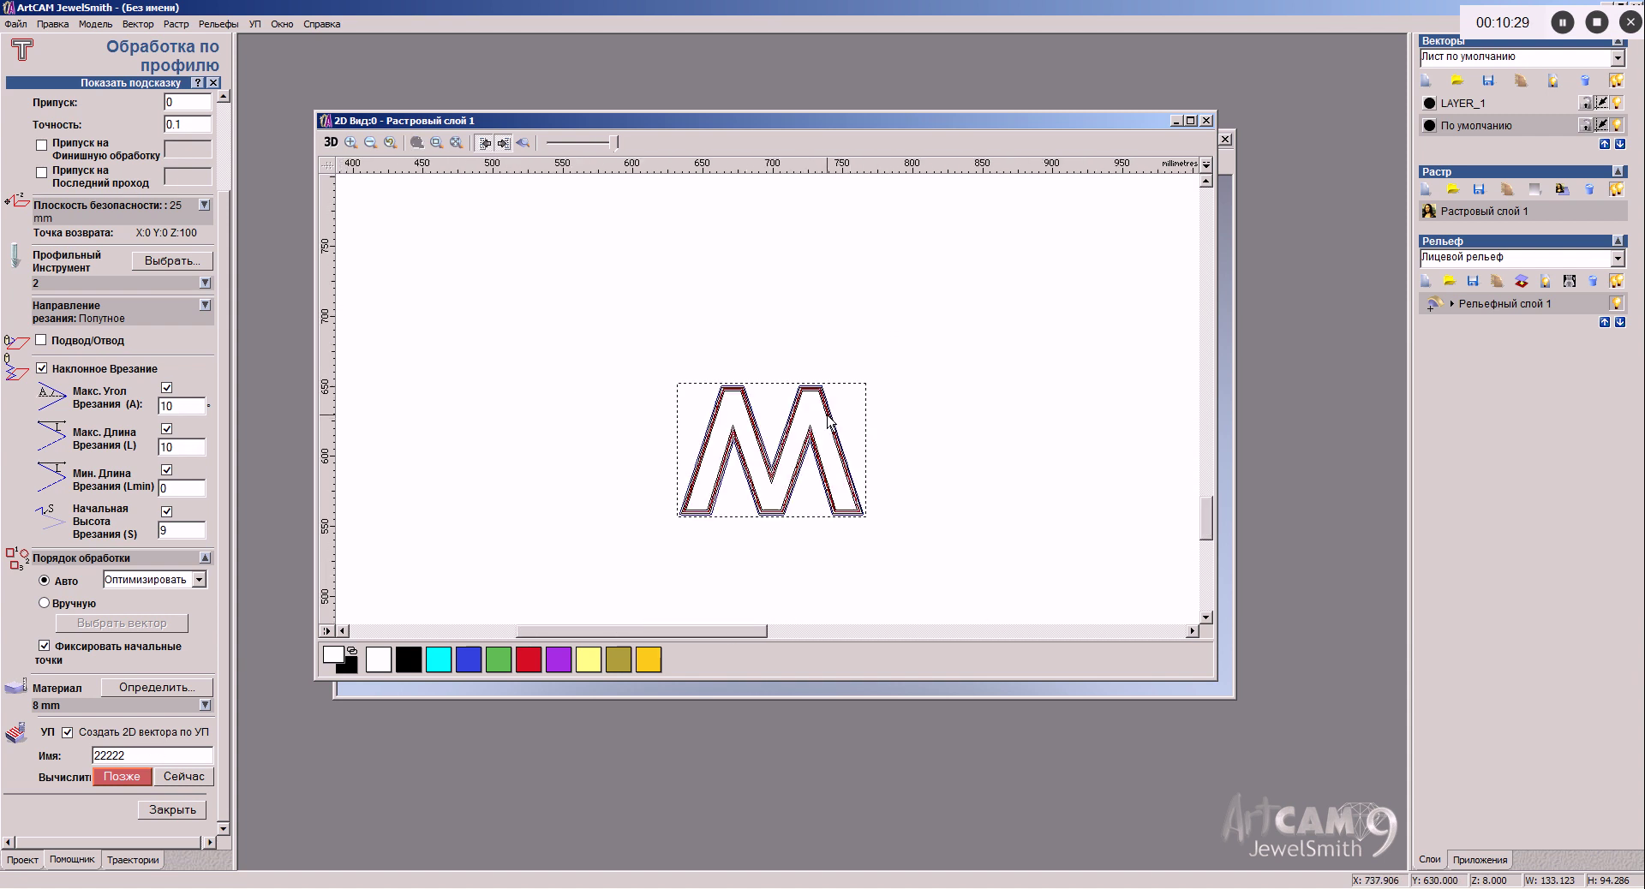
scroll(795, 457, up, 2)
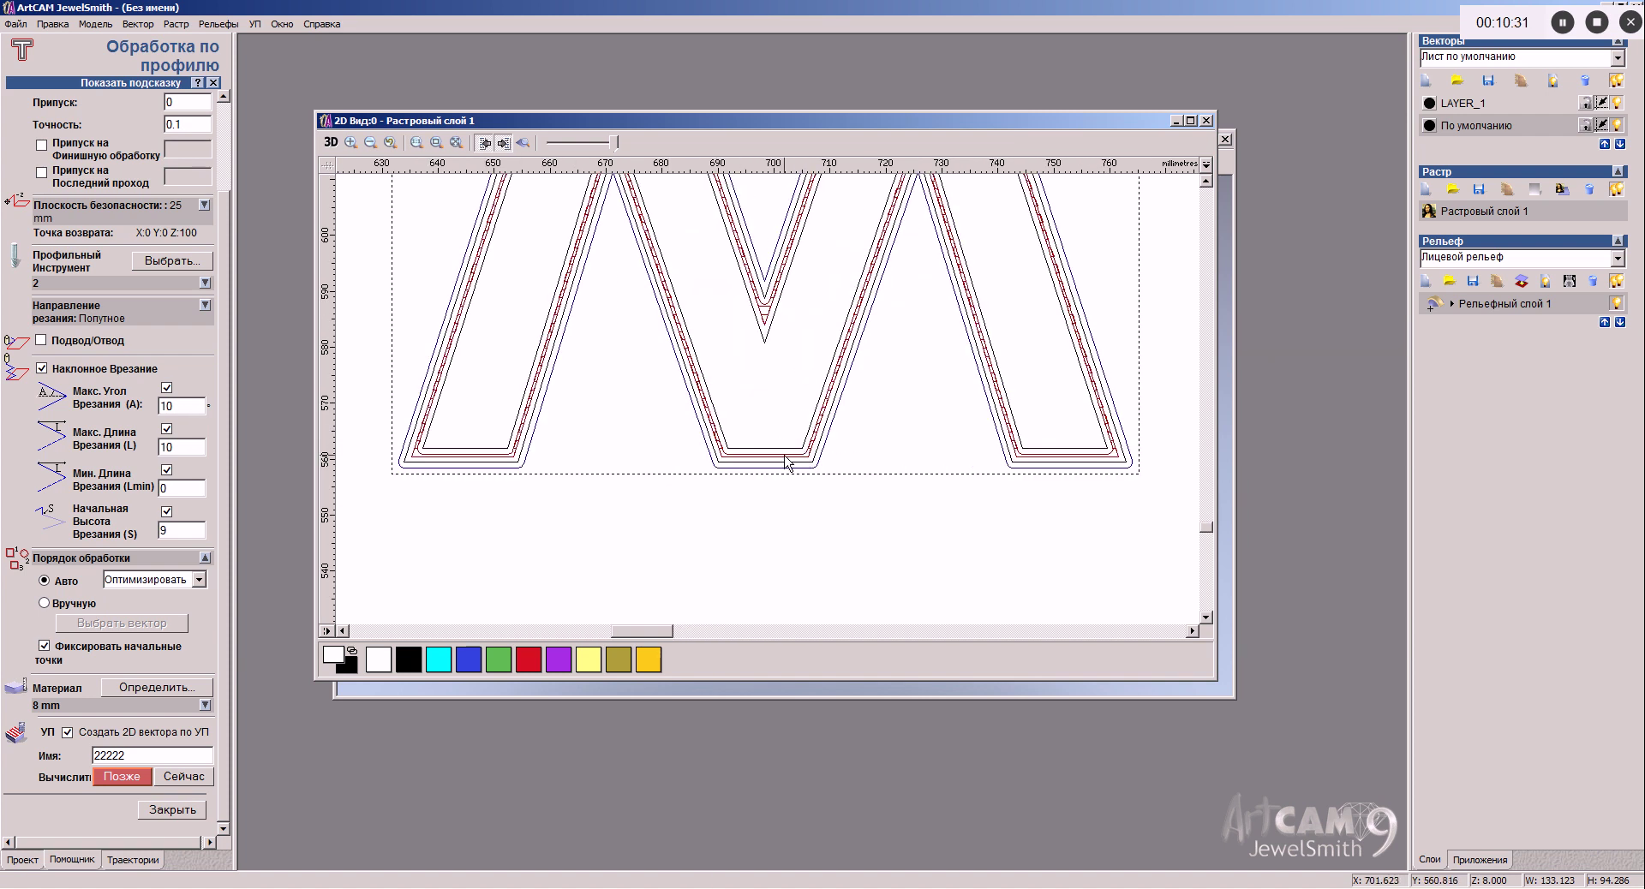
scroll(790, 400, down, 2)
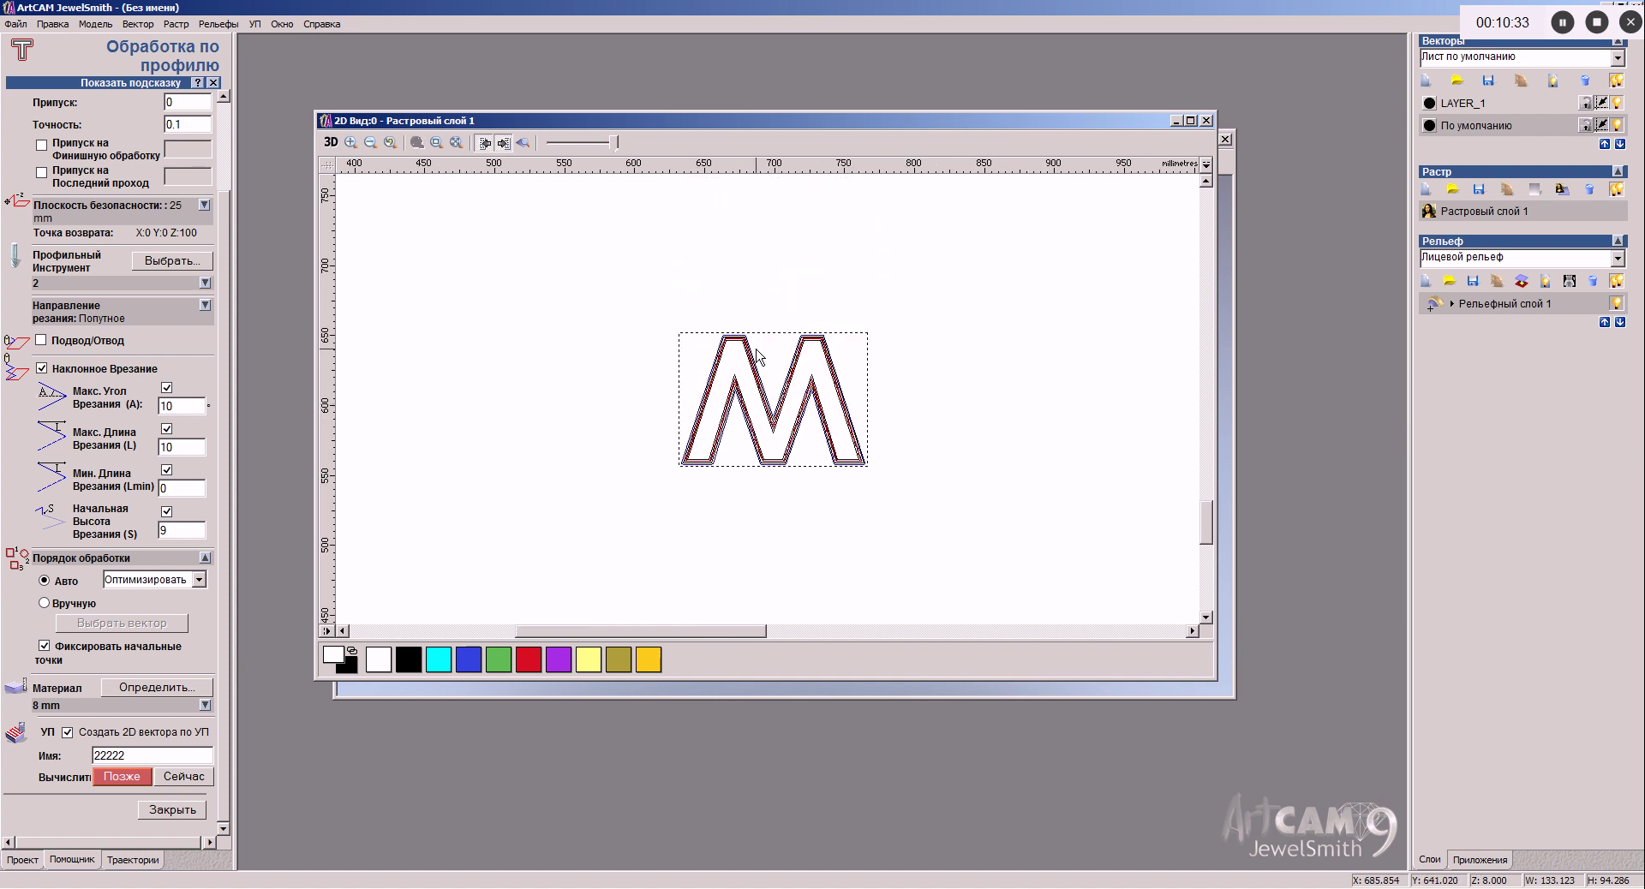
click(754, 298)
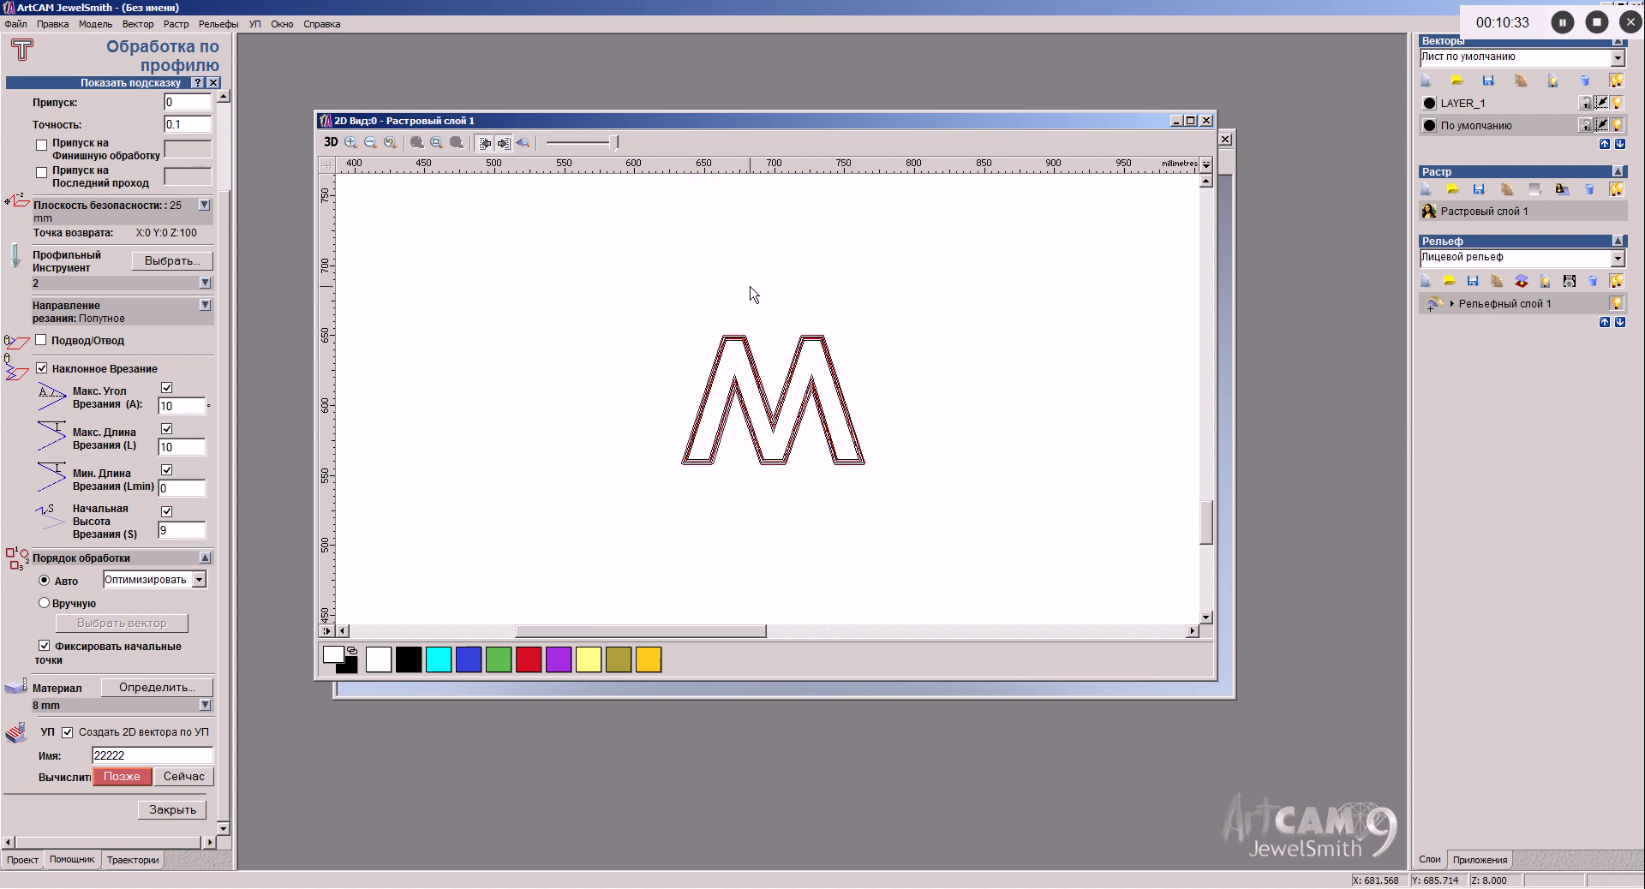
Step: Close the profile machining settings and look over the toolpath list and its available operations
click(171, 810)
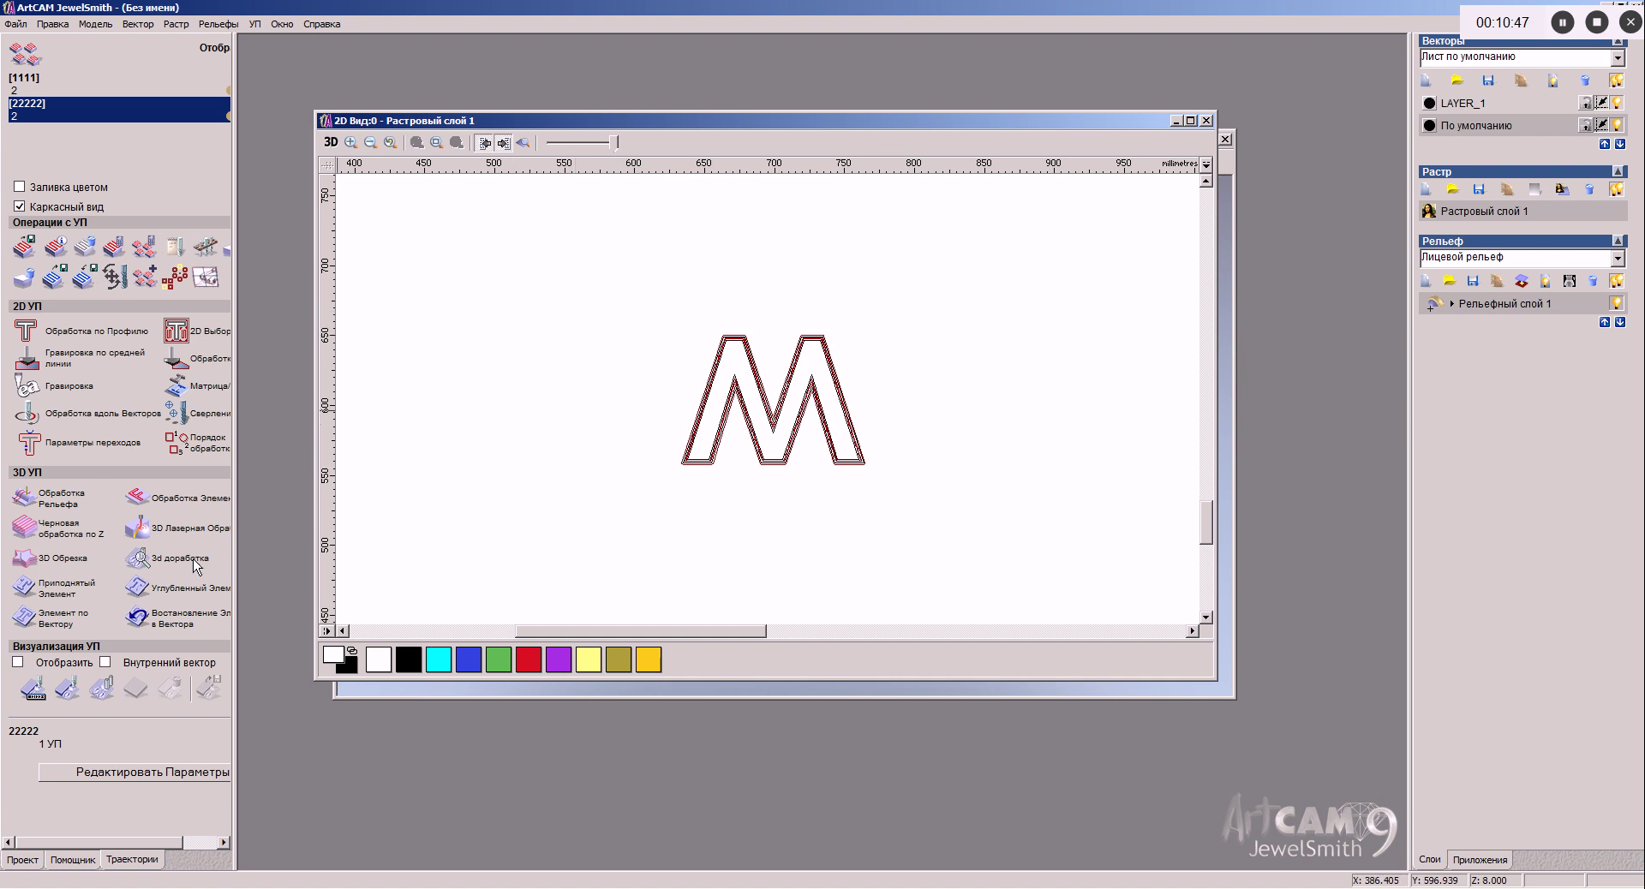
drag(96, 843, 147, 843)
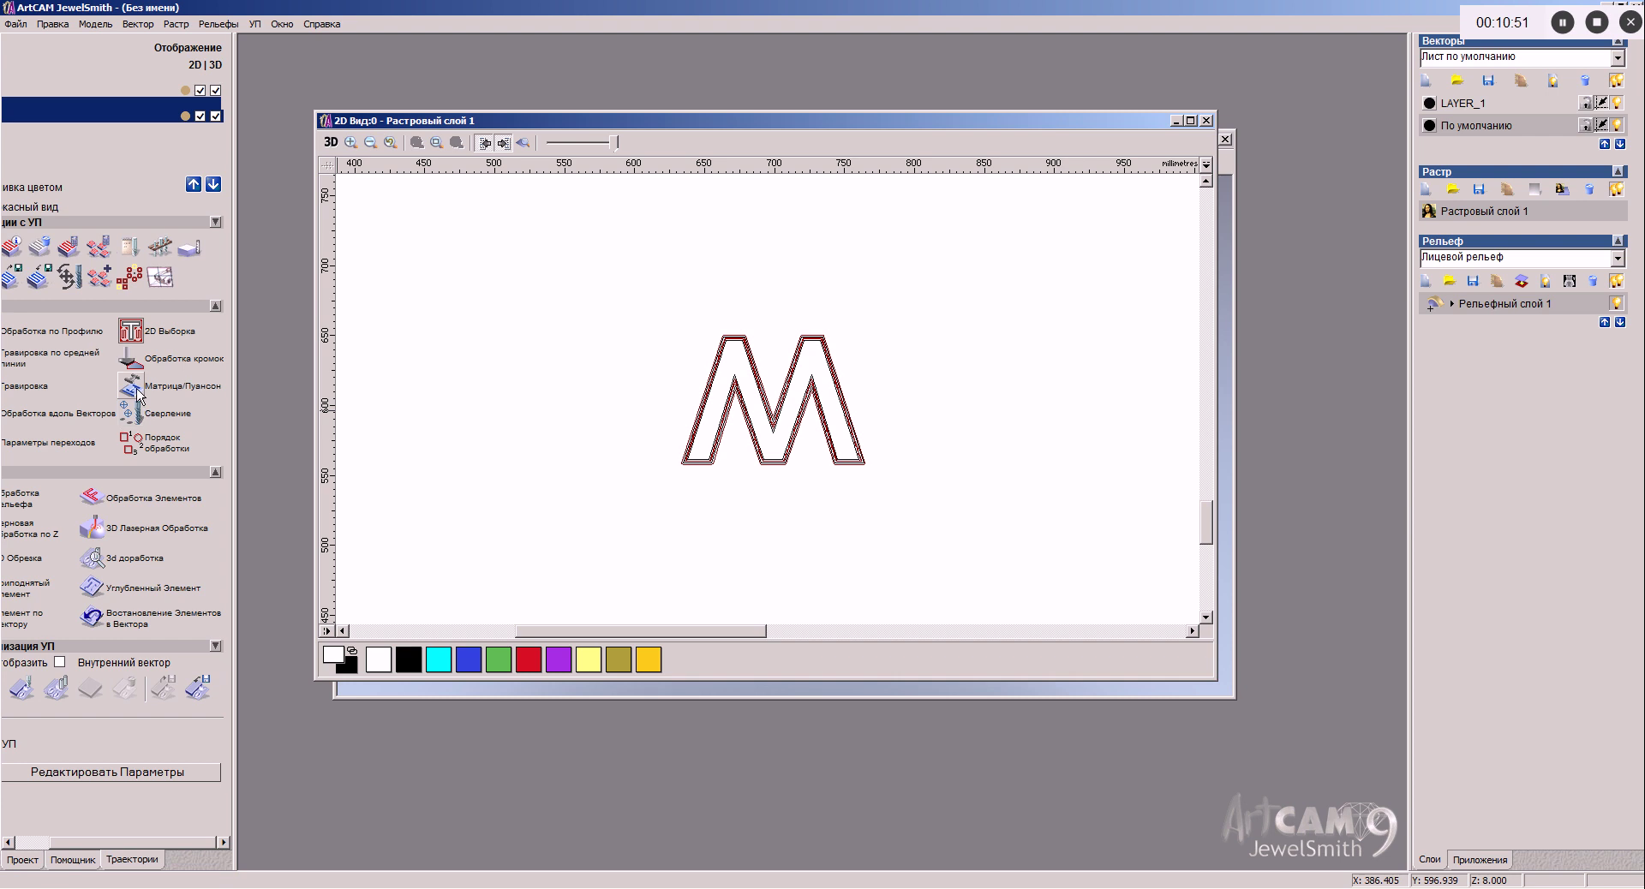
drag(157, 846, 60, 845)
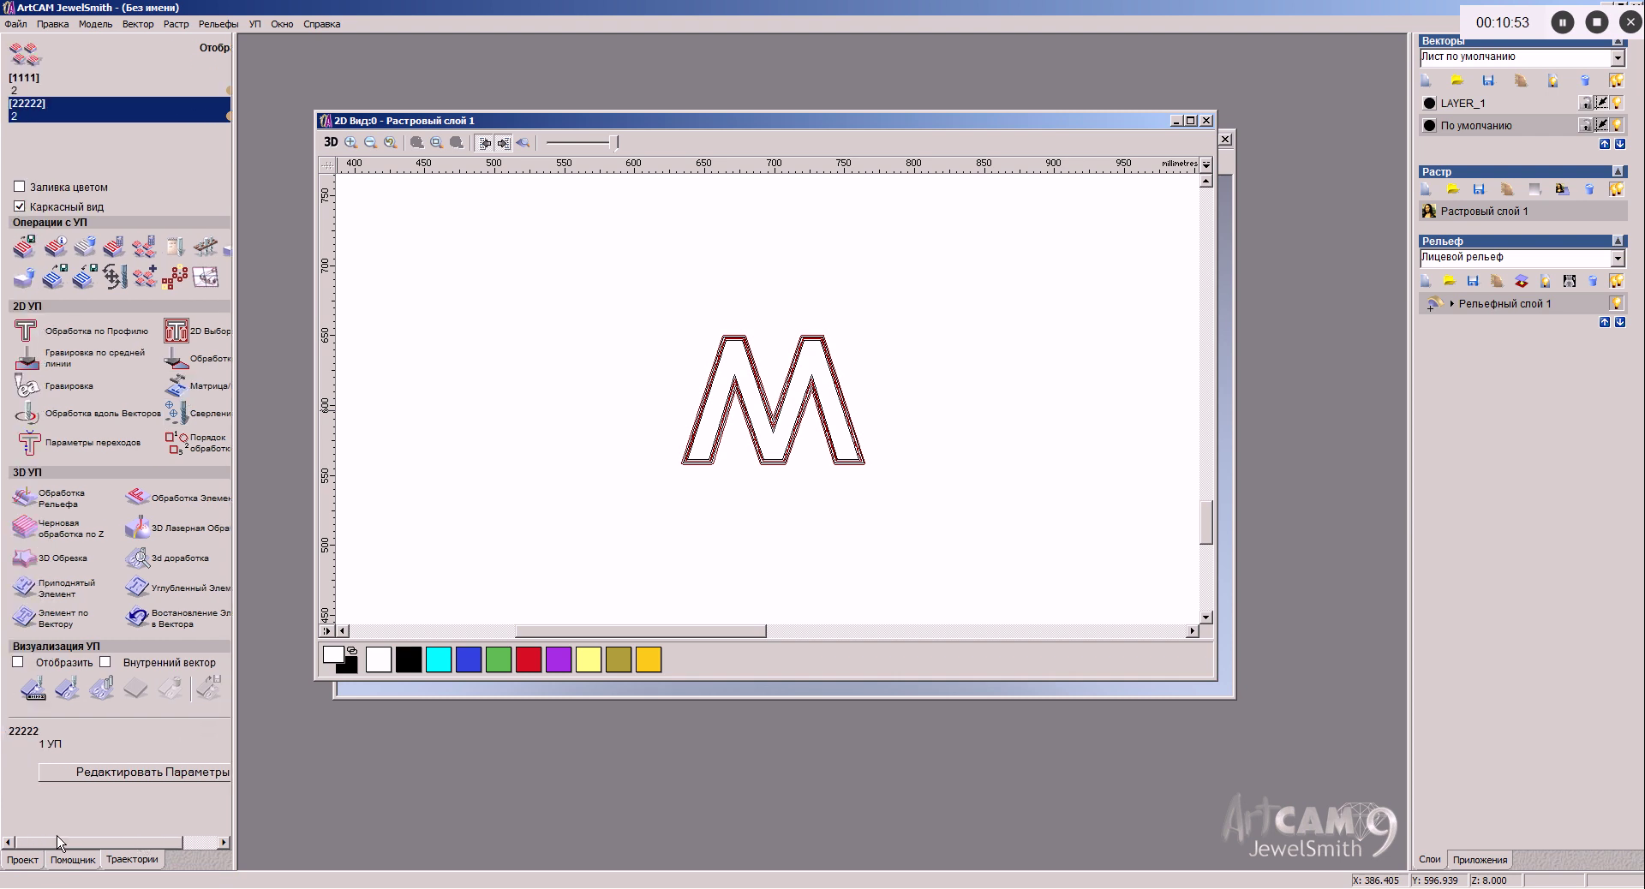